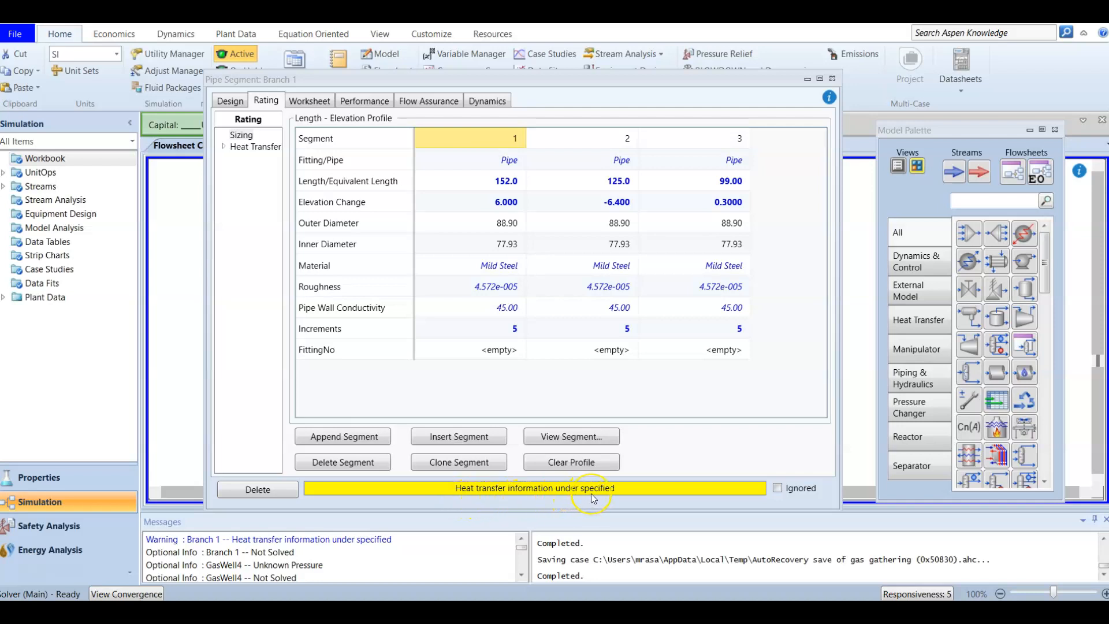
Step: Review Branch 1's pipe flow correlations, delta P and duty fields, and its heat loss, overall HTC and segment HTC options
left_click(230, 101)
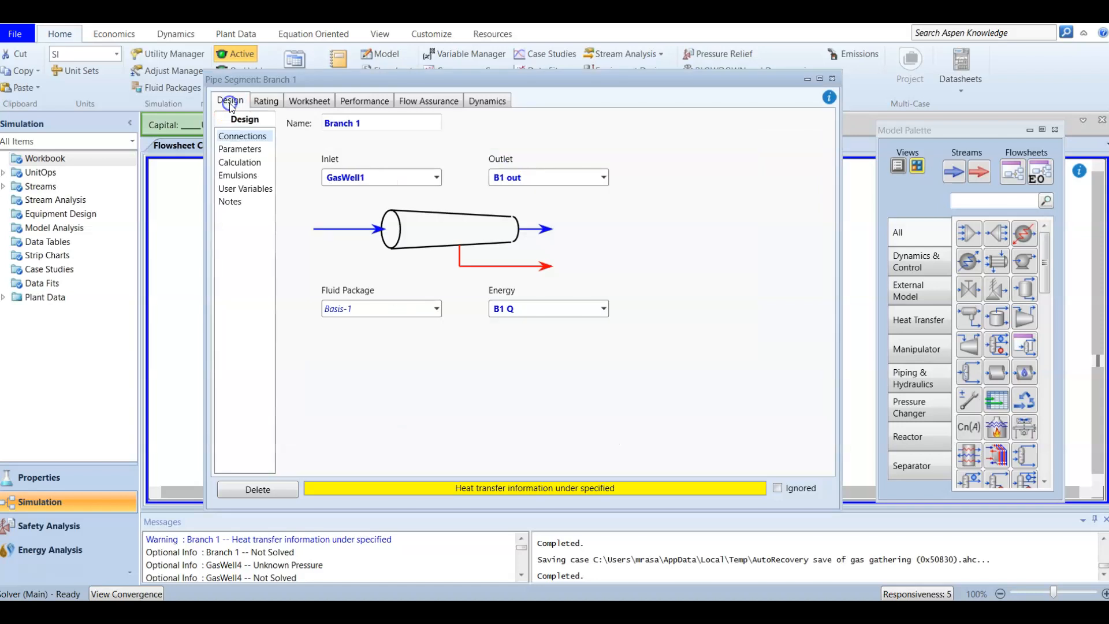
left_click(240, 150)
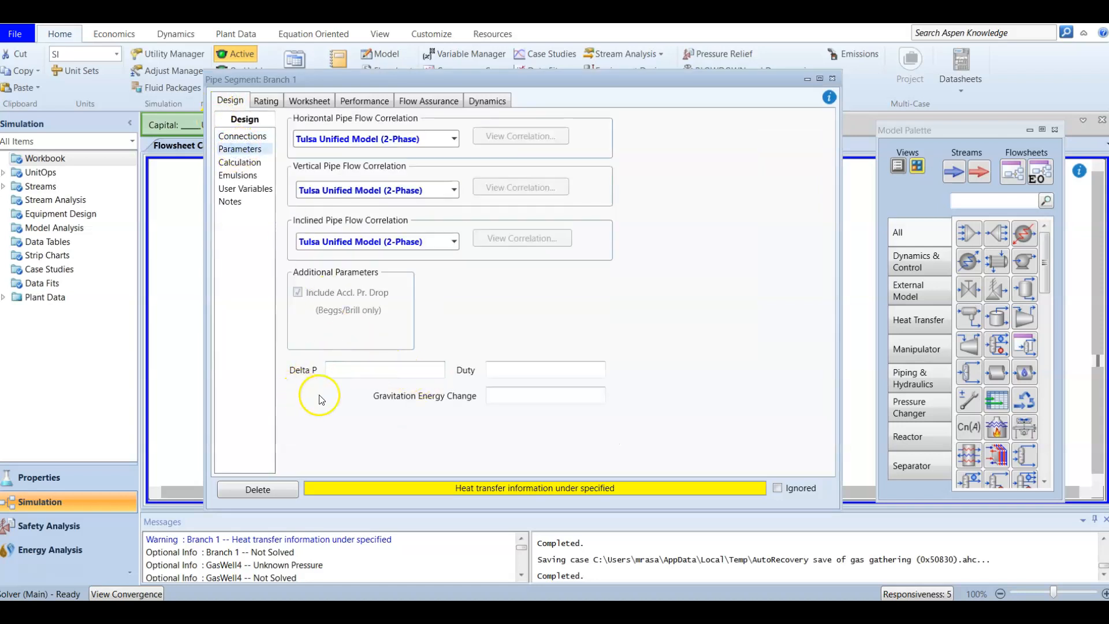
left_click(533, 374)
left_click(258, 98)
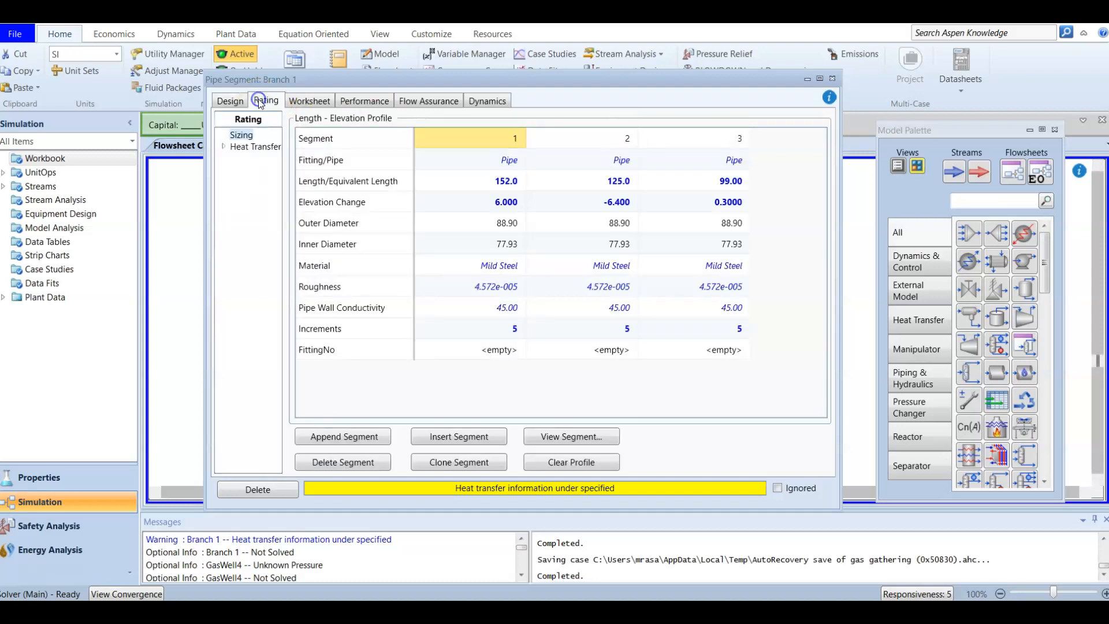
left_click(241, 148)
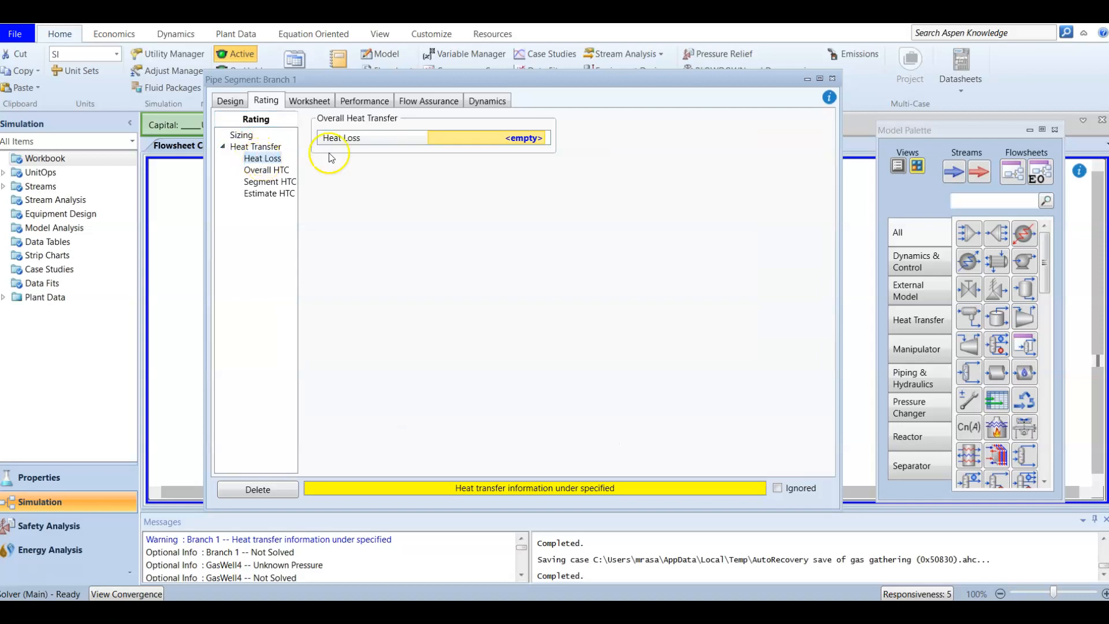
left_click(267, 170)
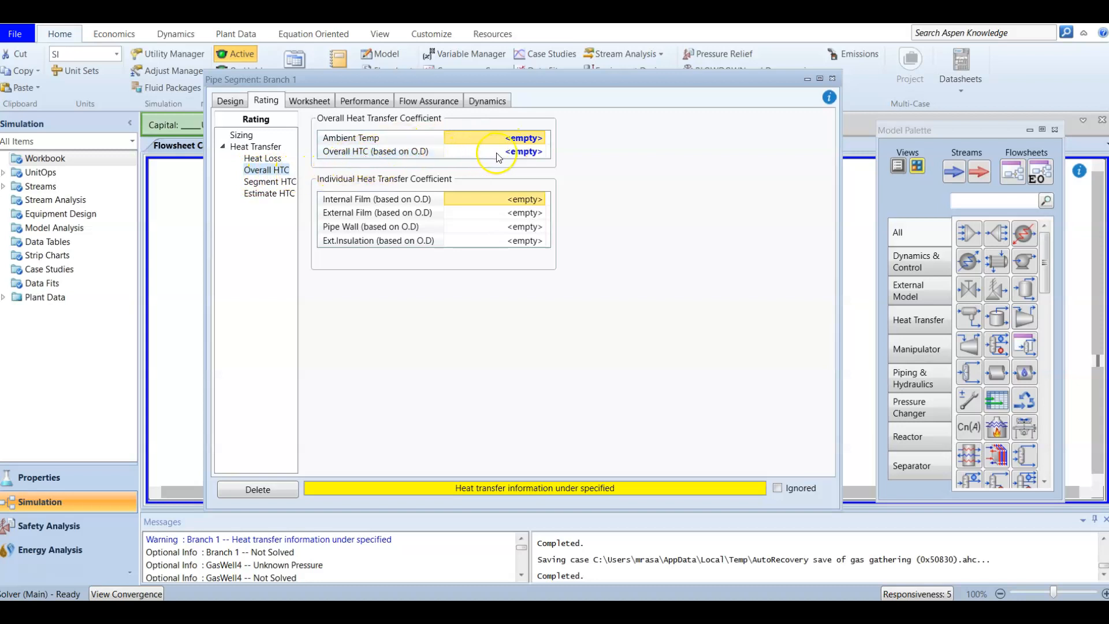
left_click(268, 184)
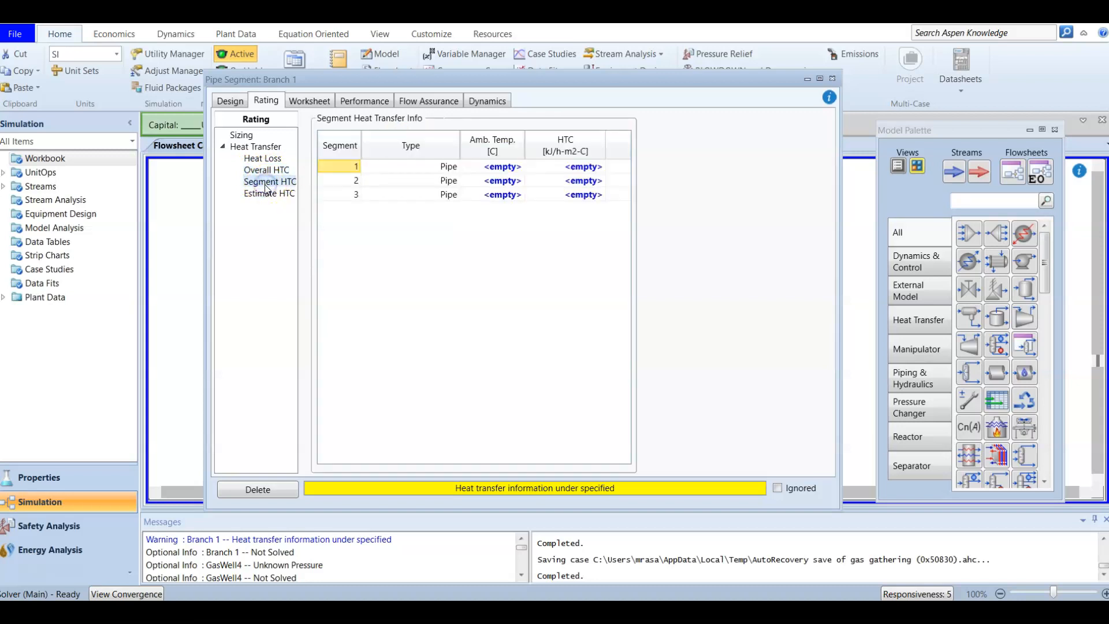
left_click(269, 171)
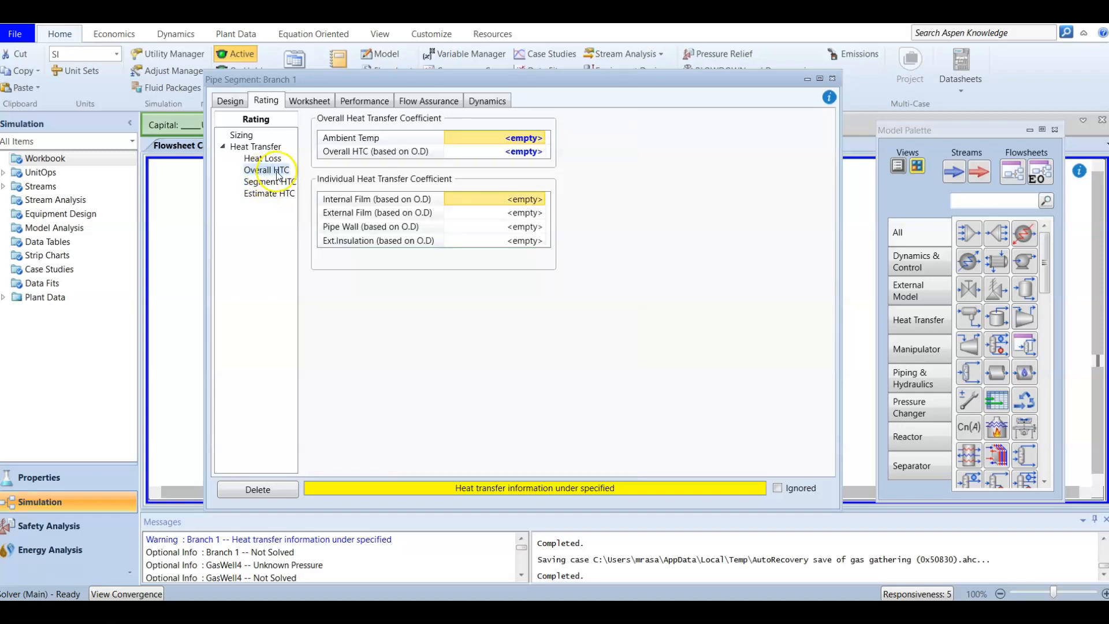
left_click(279, 182)
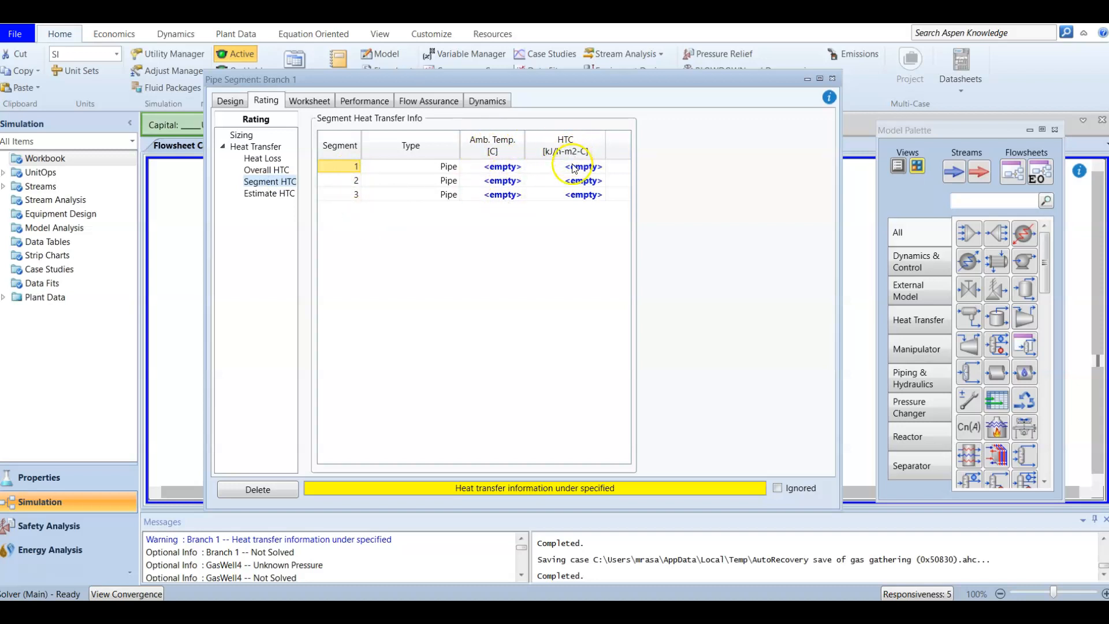
Step: Include the pipe wall, inner HTC and outer HTC in Branch 1's heat transfer coefficient estimation
left_click(274, 196)
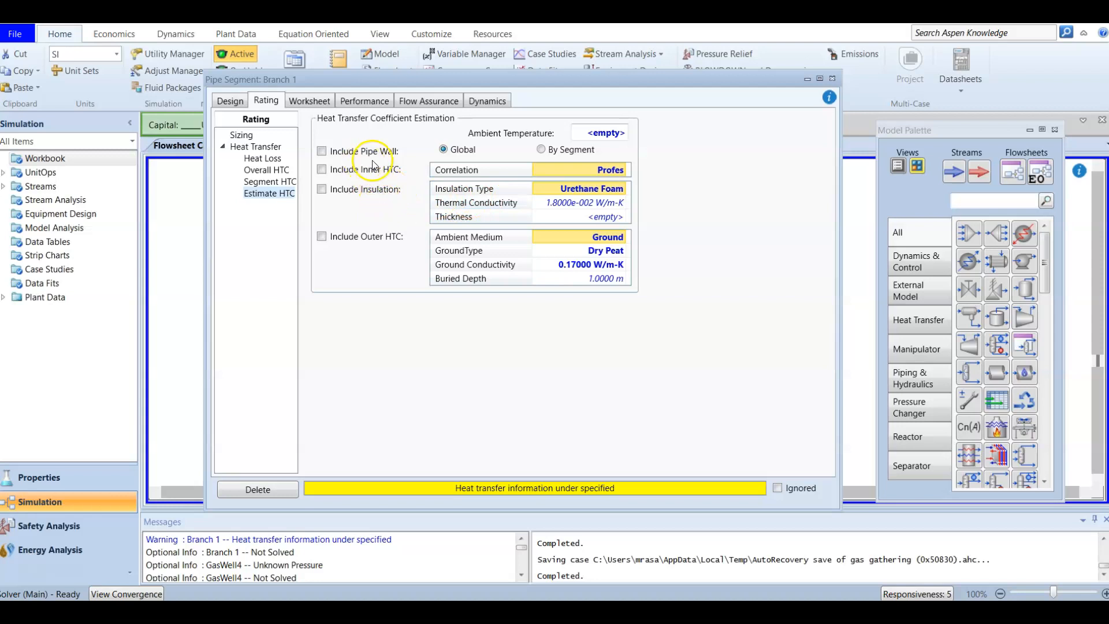
left_click(324, 152)
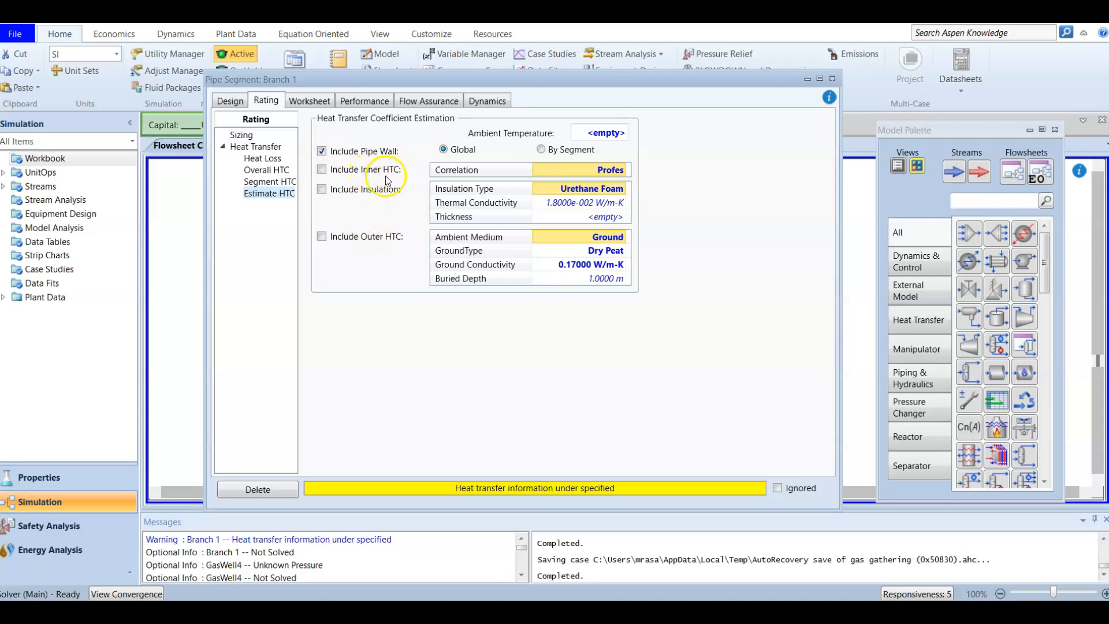
left_click(324, 171)
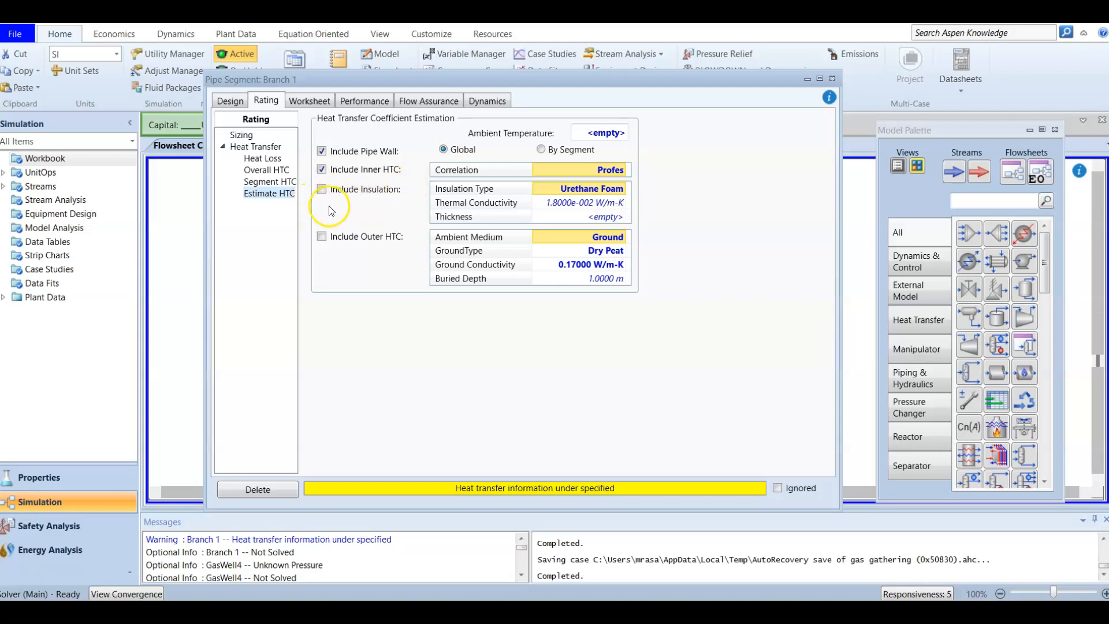
left_click(322, 236)
Step: Set the ambient temperature for Branch 1's heat transfer estimation to 5 °C and close the pipe segment's window
left_click(602, 133)
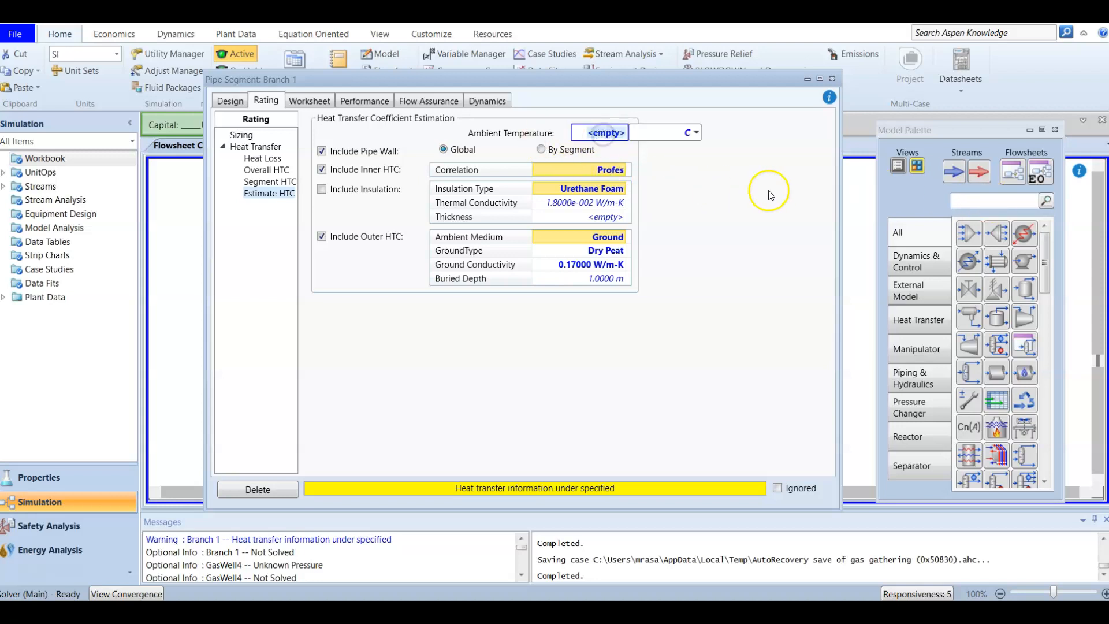
type("5")
key("Return")
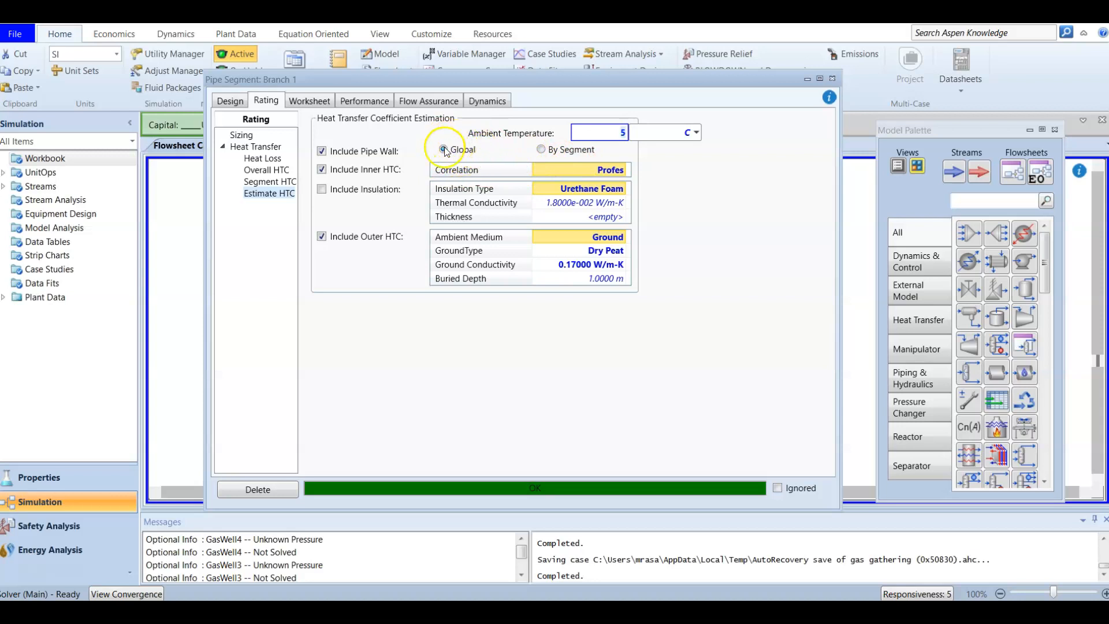
left_click(673, 199)
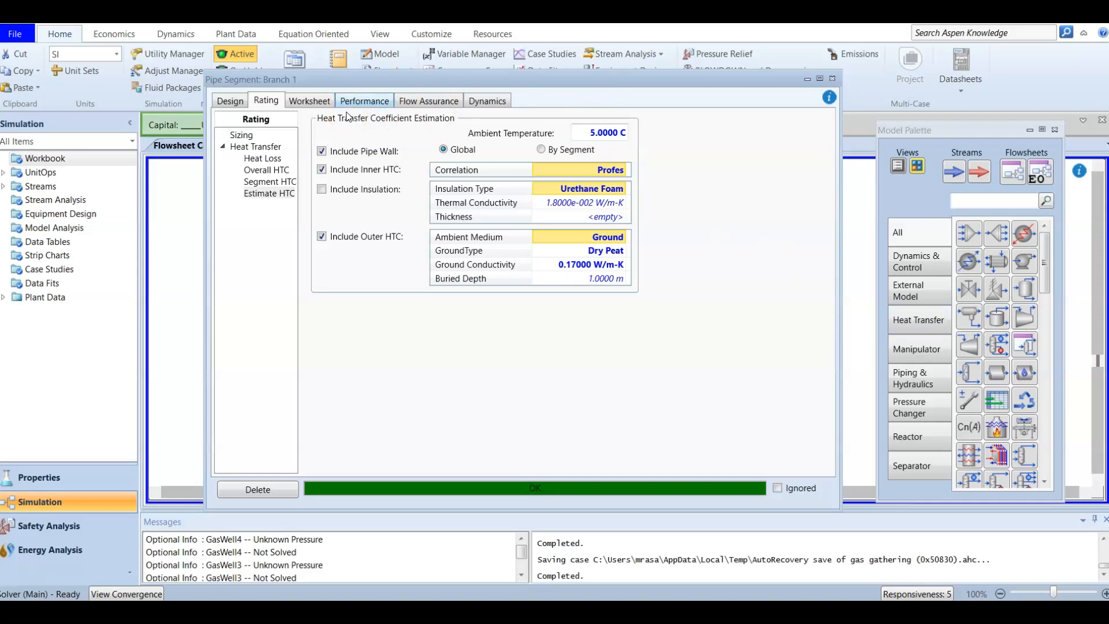
left_click(832, 78)
Step: Examine the calculated conditions of the B1 out stream, especially its pressure
mouse_move(629, 238)
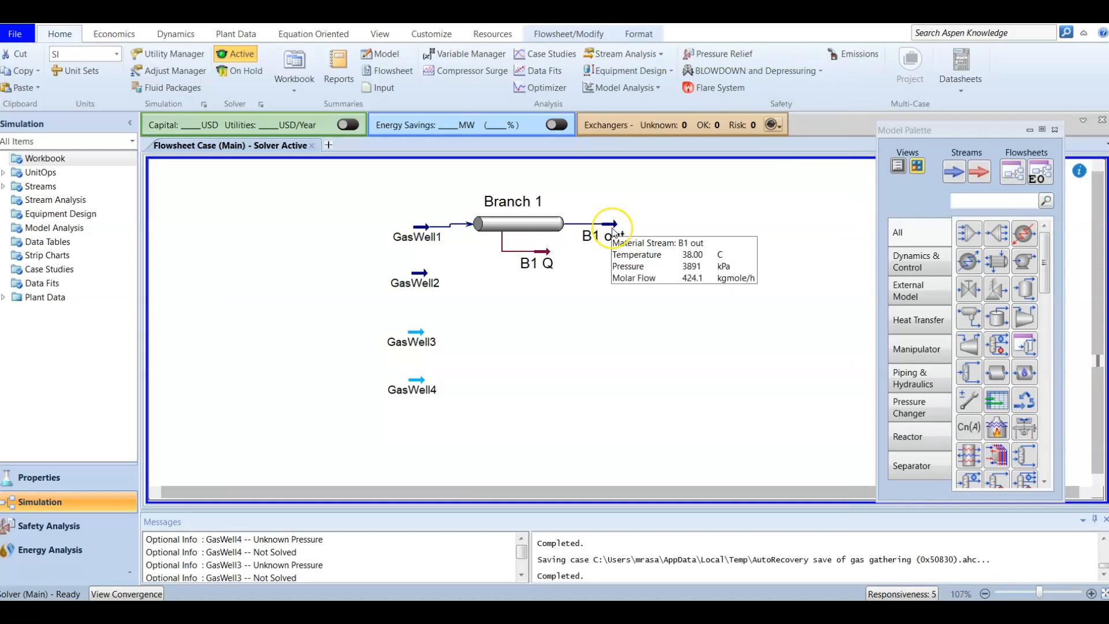
double_click(611, 228)
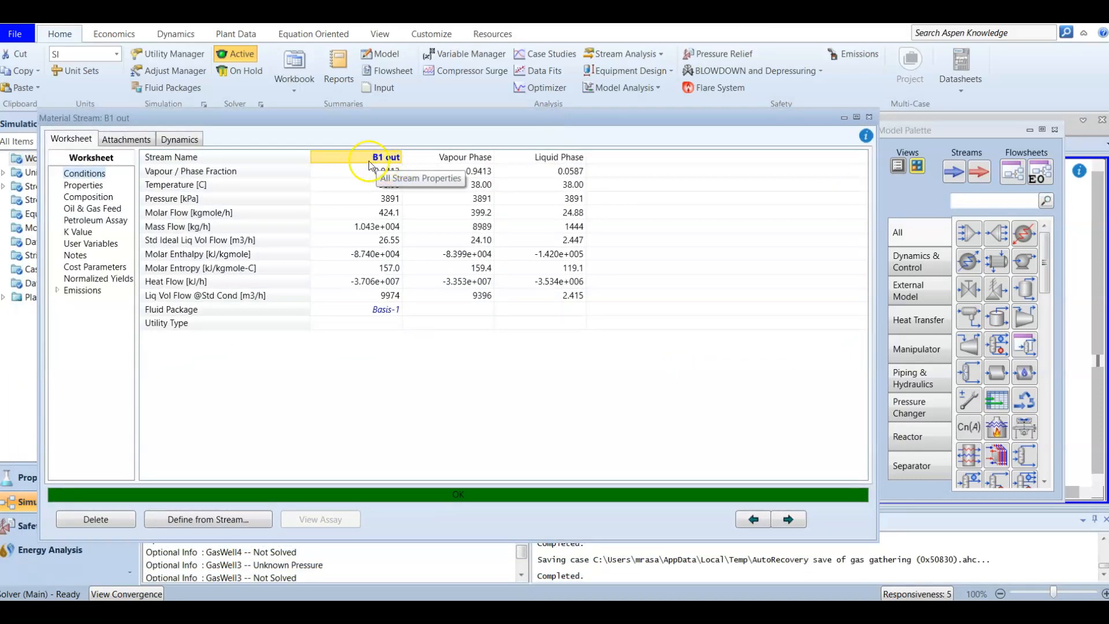
left_click(358, 198)
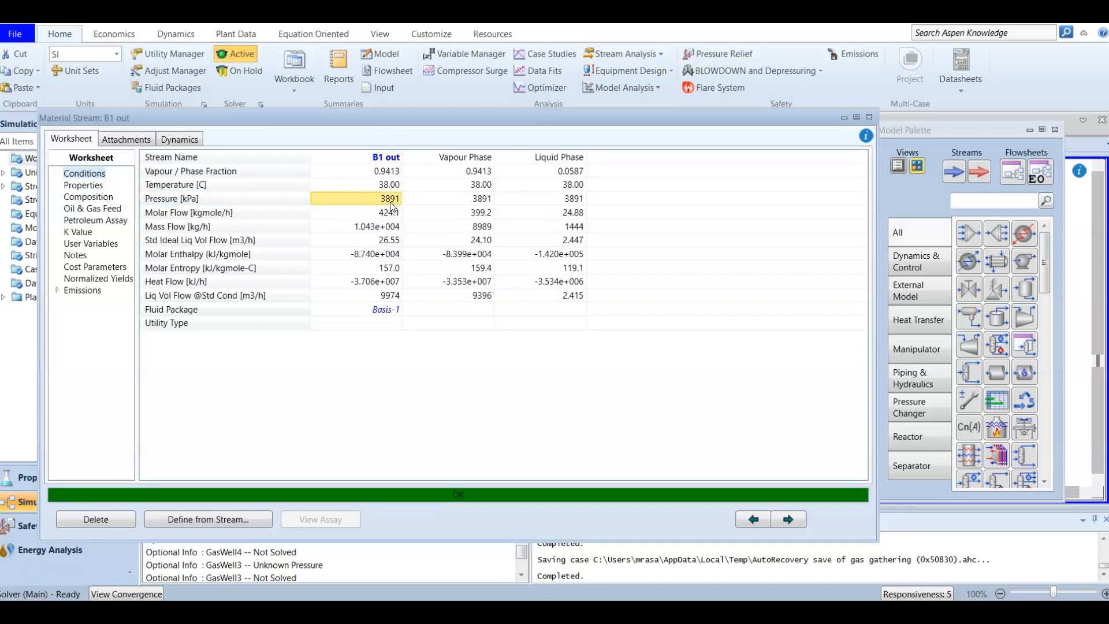
left_click(868, 117)
Step: Examine Branch 1's inlet and outlet stream conditions and the distance, elevation and increments of its performance profile
double_click(508, 224)
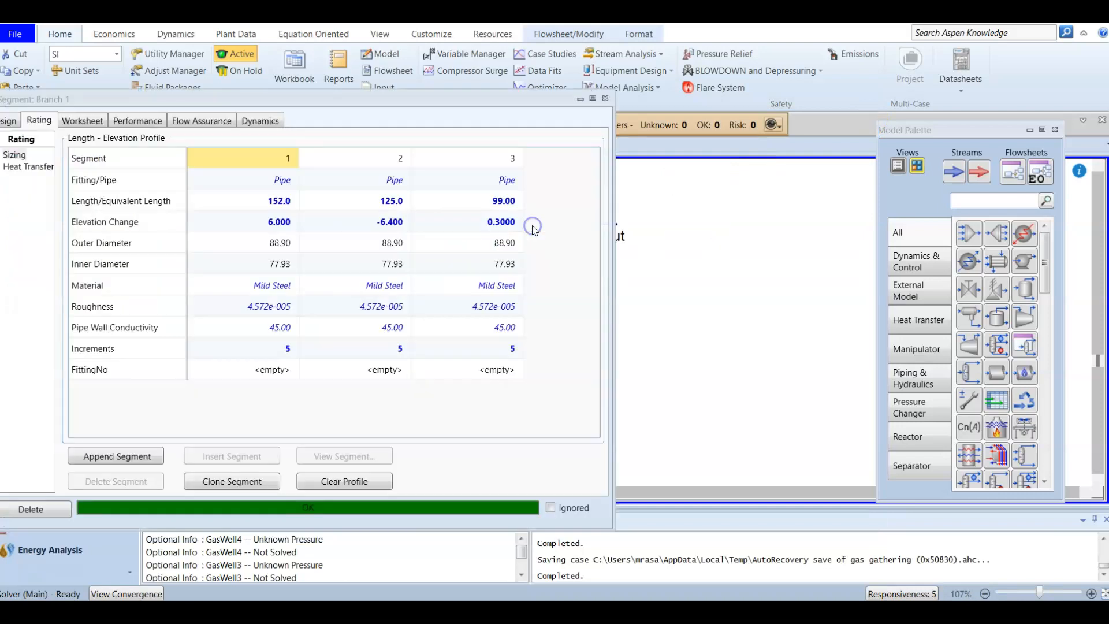
left_click_drag(293, 101, 515, 77)
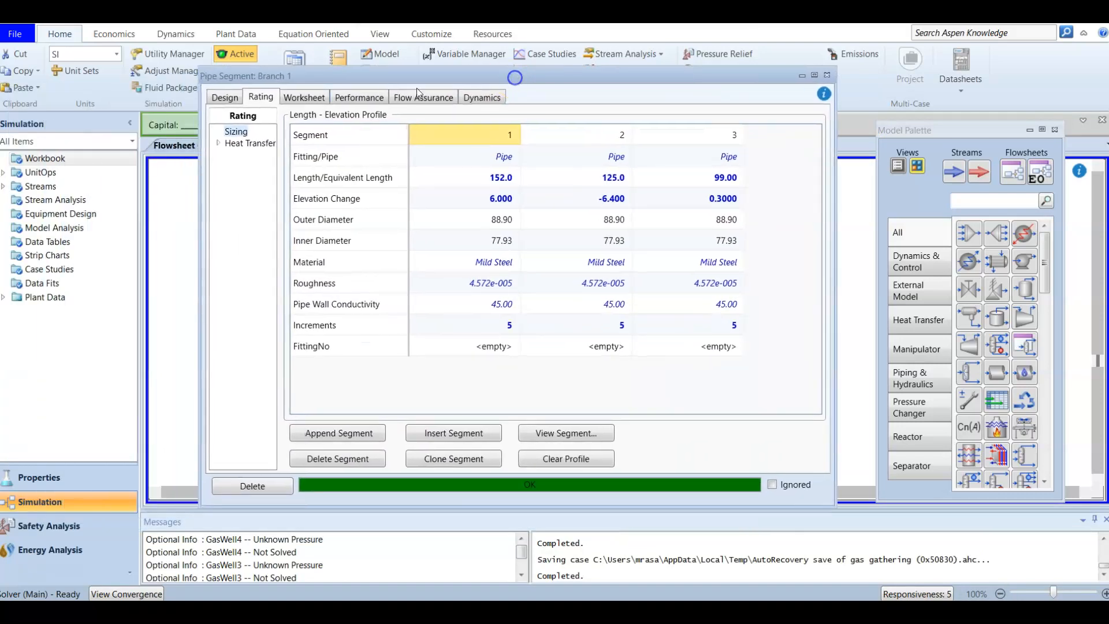
left_click(306, 97)
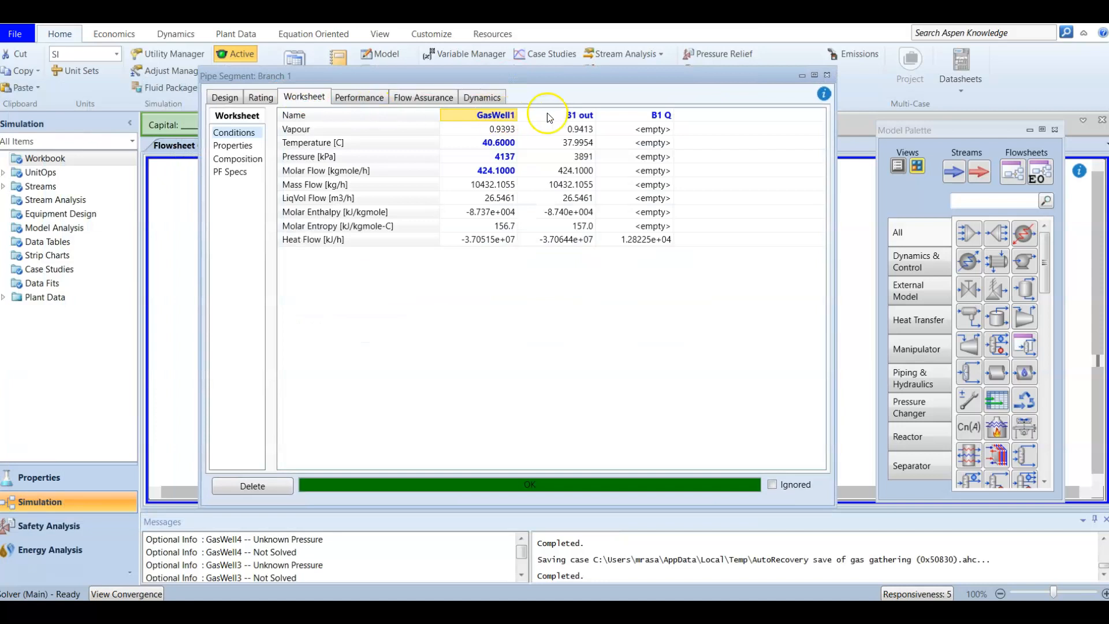
left_click(572, 156)
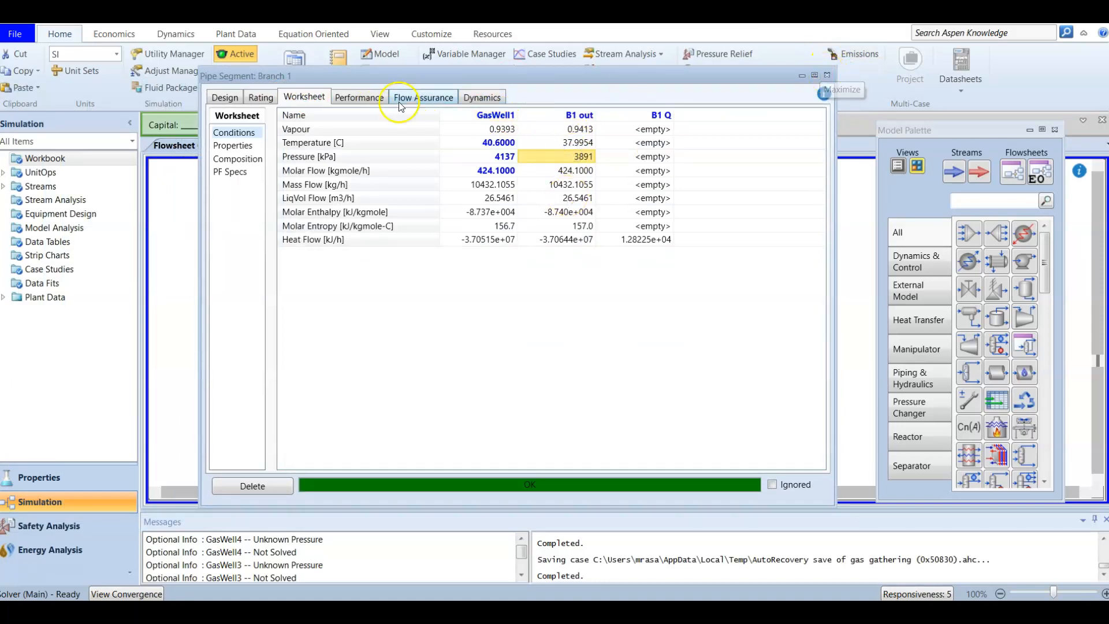
left_click(350, 98)
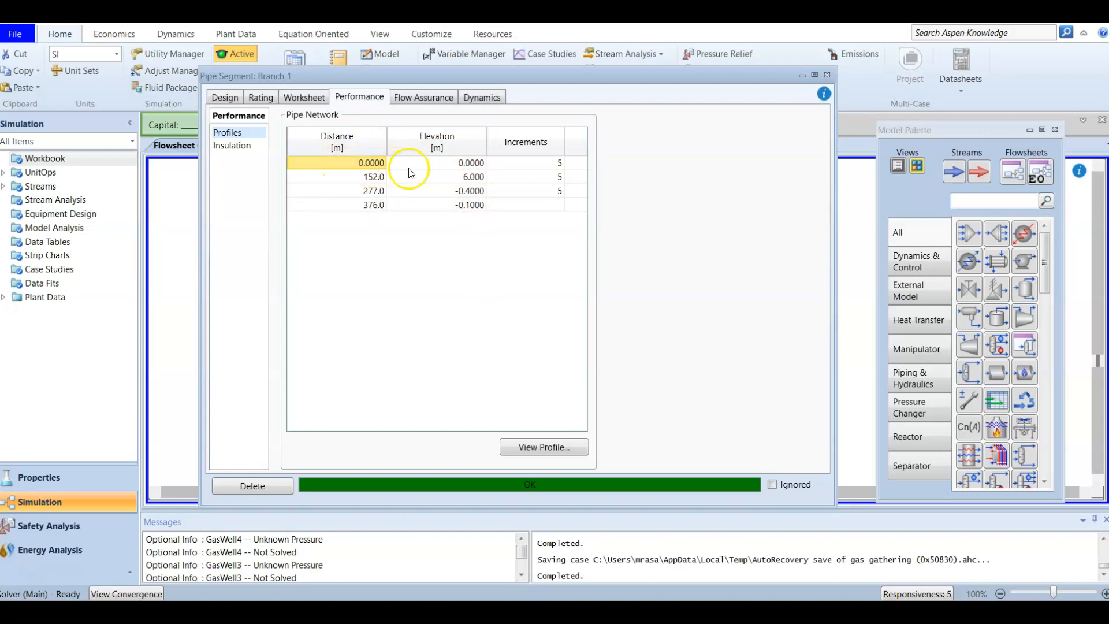
left_click(543, 163)
left_click(545, 178)
left_click(543, 190)
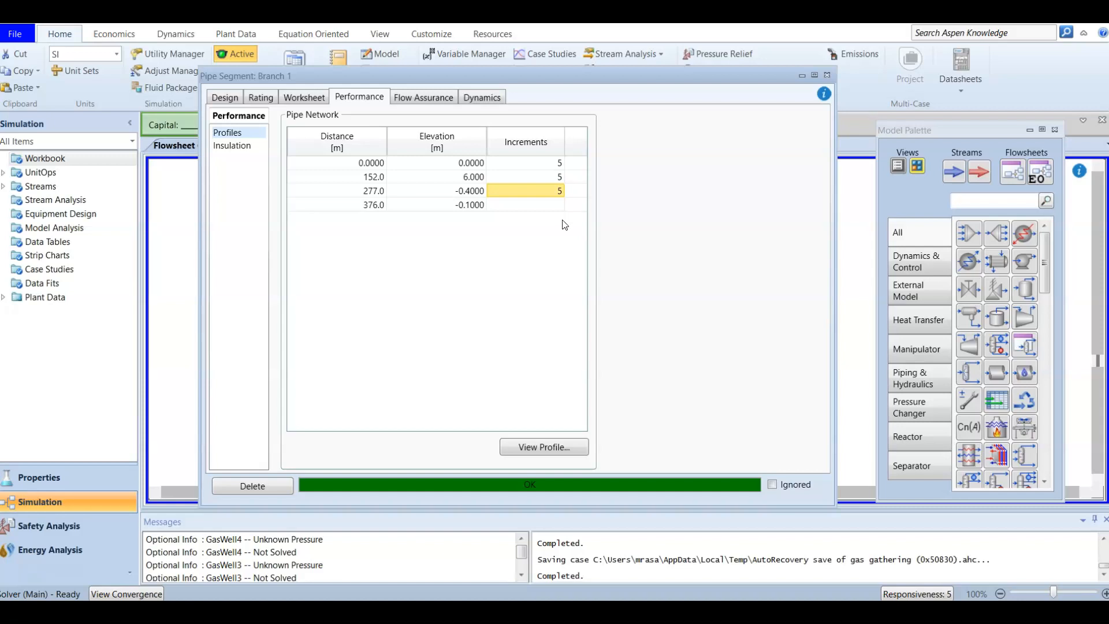
left_click(827, 75)
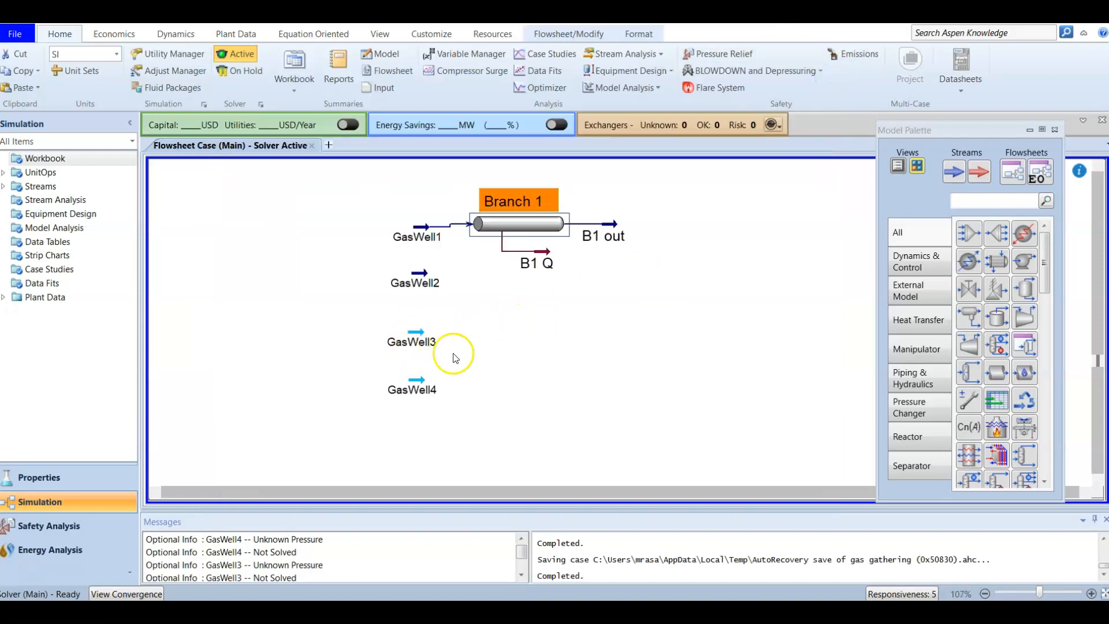
left_click(544, 360)
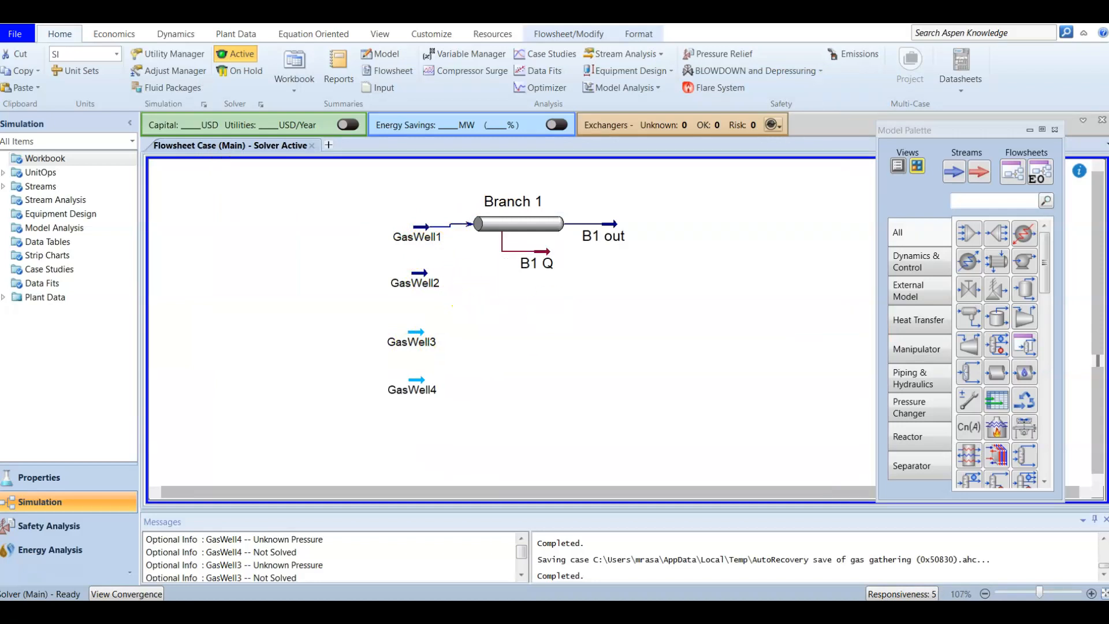
Step: Search the model palette for "pipe", place a pipe segment below Branch 1 and name it Branch 2
left_click(980, 202)
type("pipe")
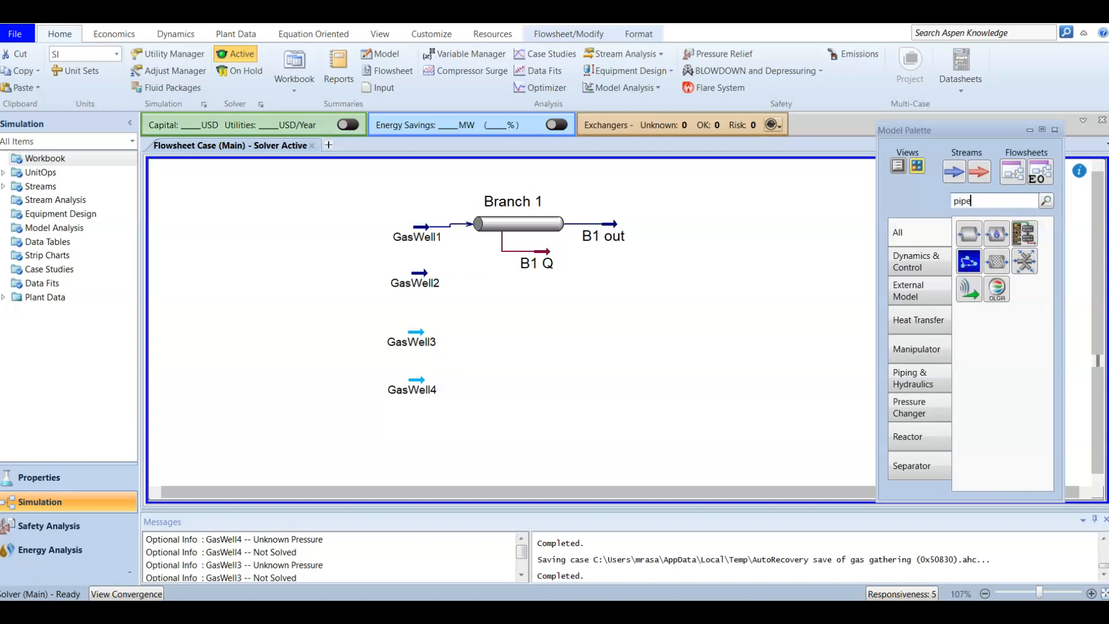
left_click(960, 236)
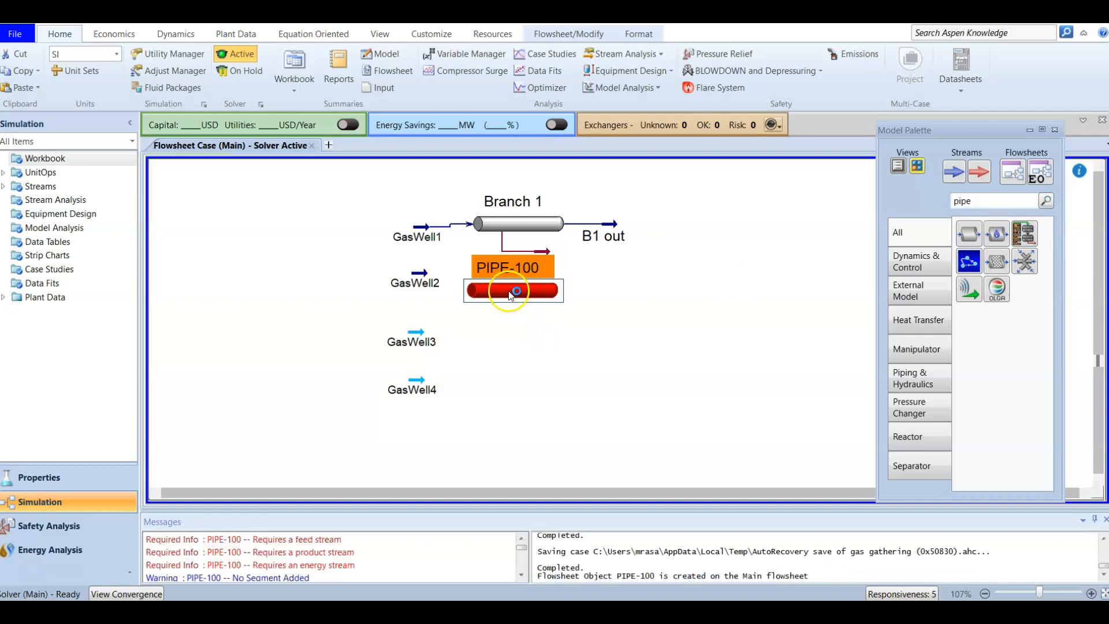
double_click(511, 296)
left_click_drag(305, 99, 577, 85)
left_click(414, 129)
type("Branch 2")
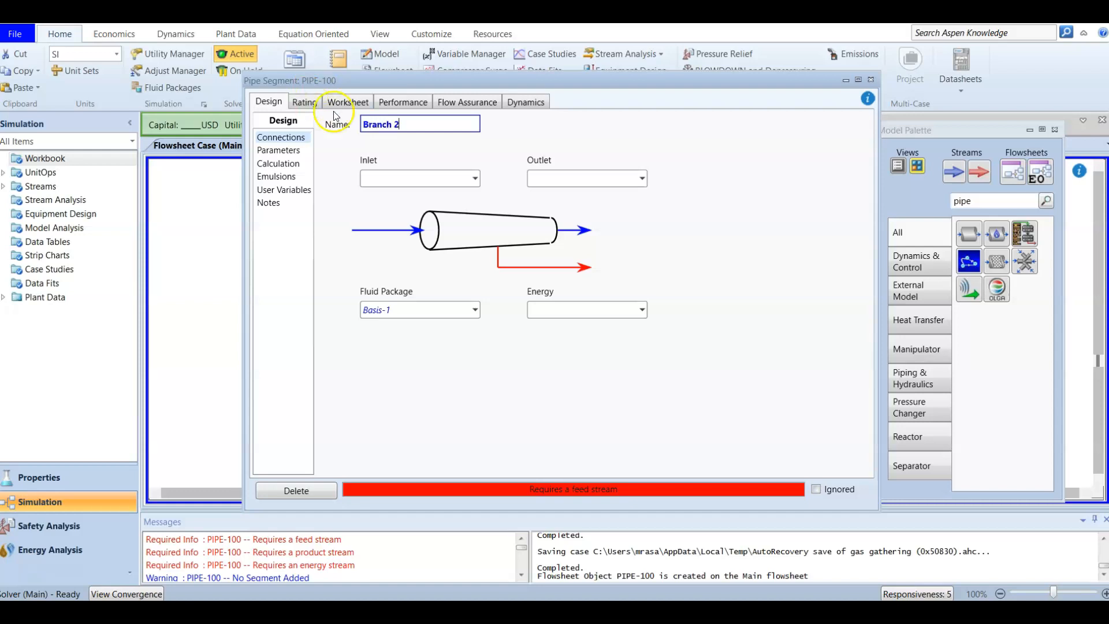
Step: Connect Branch 2 to inlet stream GasWell2, outlet stream B2 Out and energy stream B2 Q
left_click(434, 179)
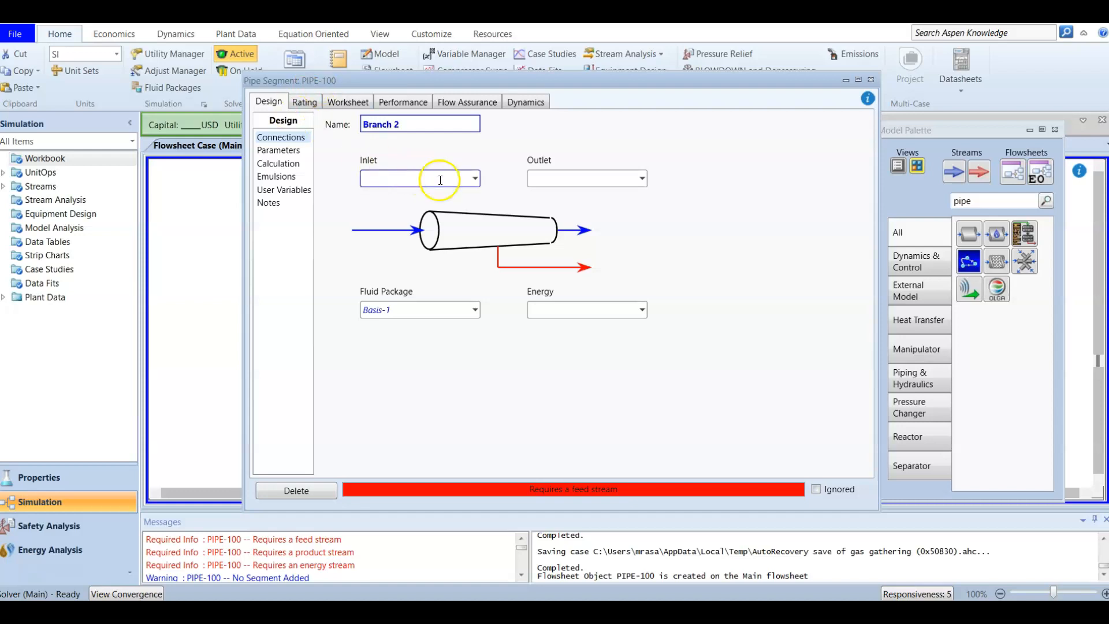
left_click(474, 179)
left_click(443, 212)
left_click(604, 178)
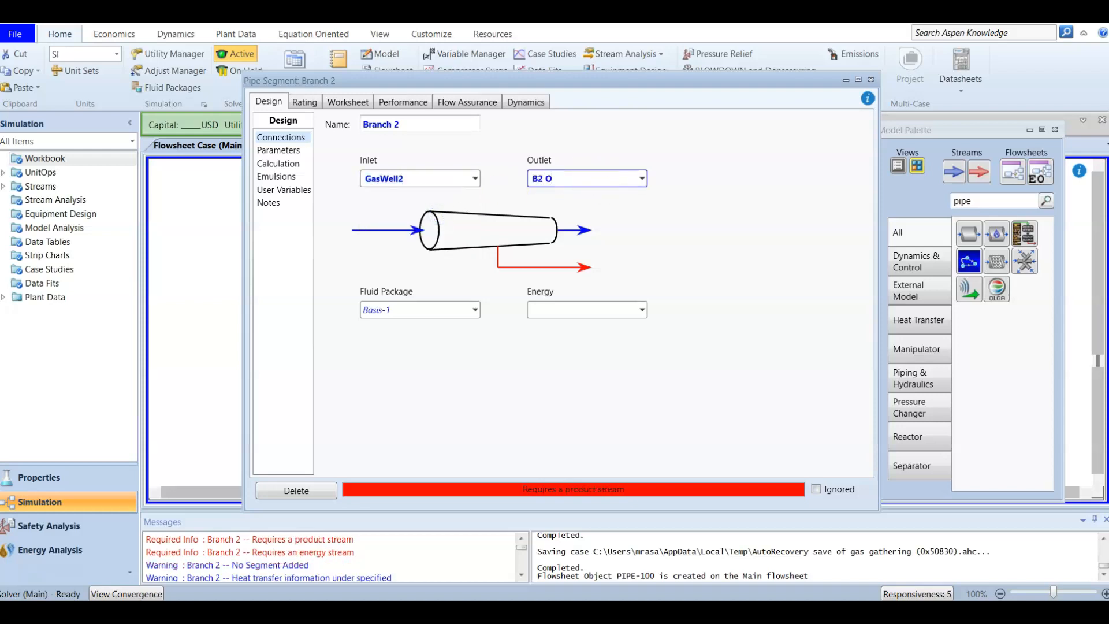
key("Return")
left_click(578, 310)
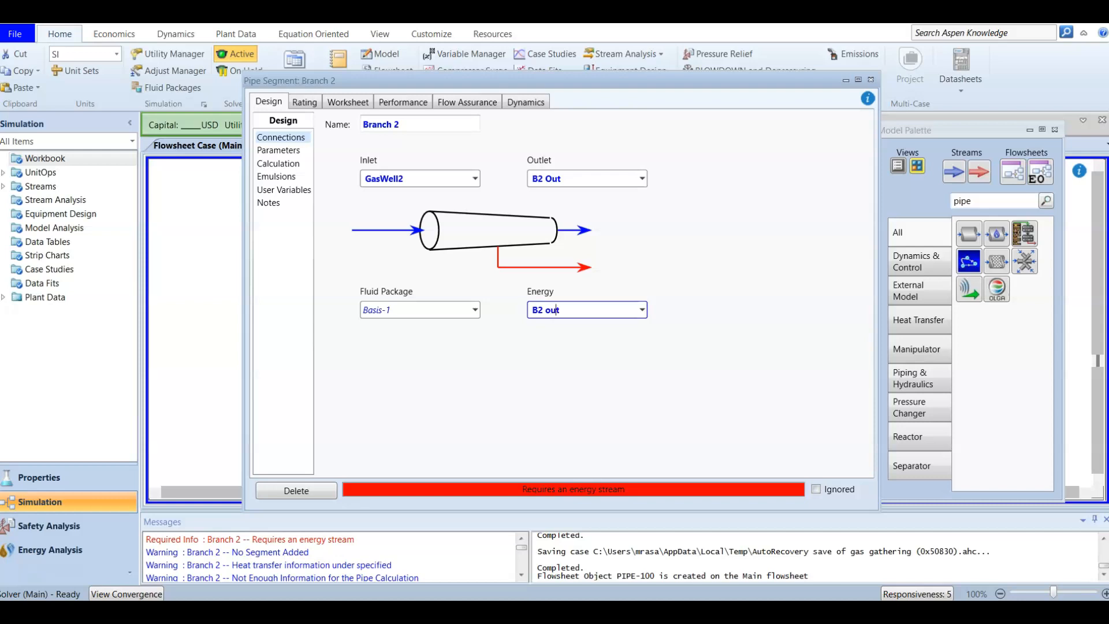
key("Return")
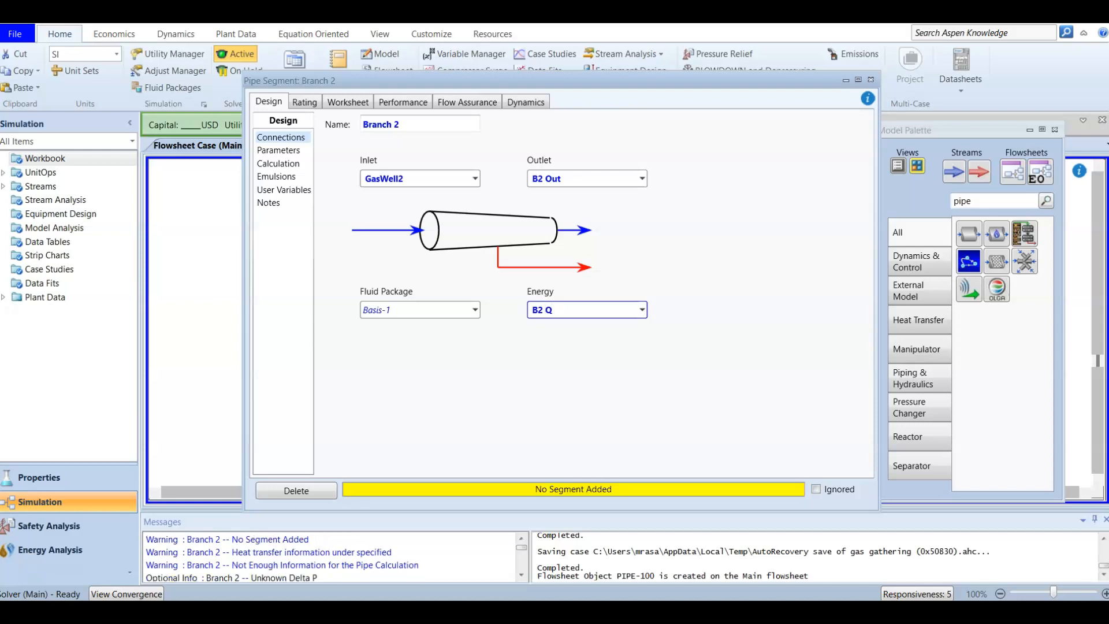
left_click(596, 429)
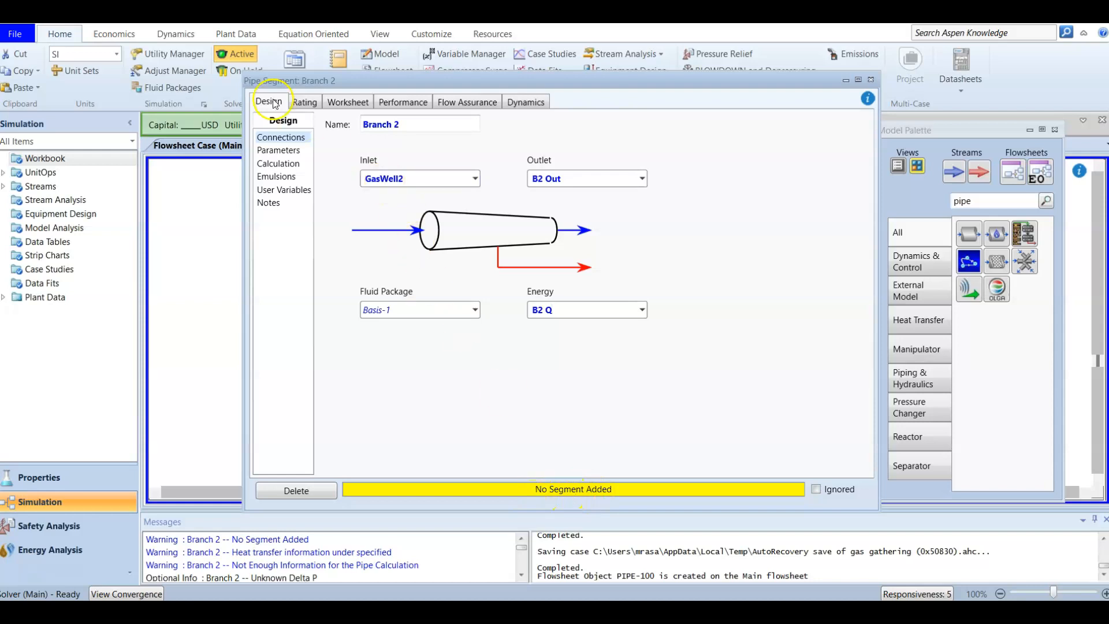
Step: Append a first segment to Branch 2's length-elevation profile
left_click(304, 102)
left_click(279, 137)
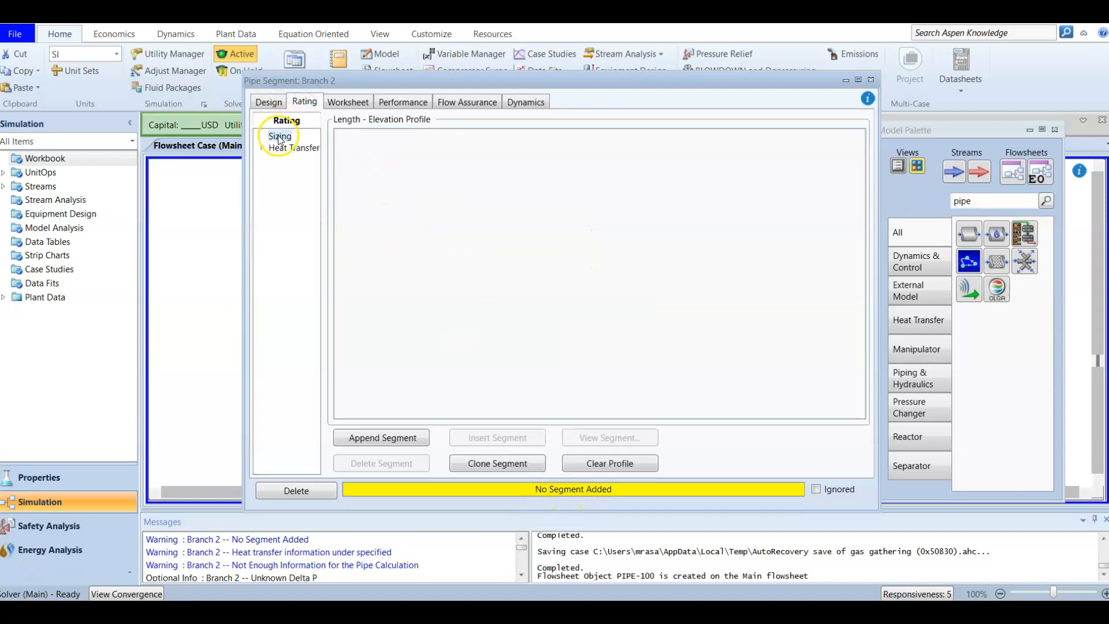
left_click(404, 439)
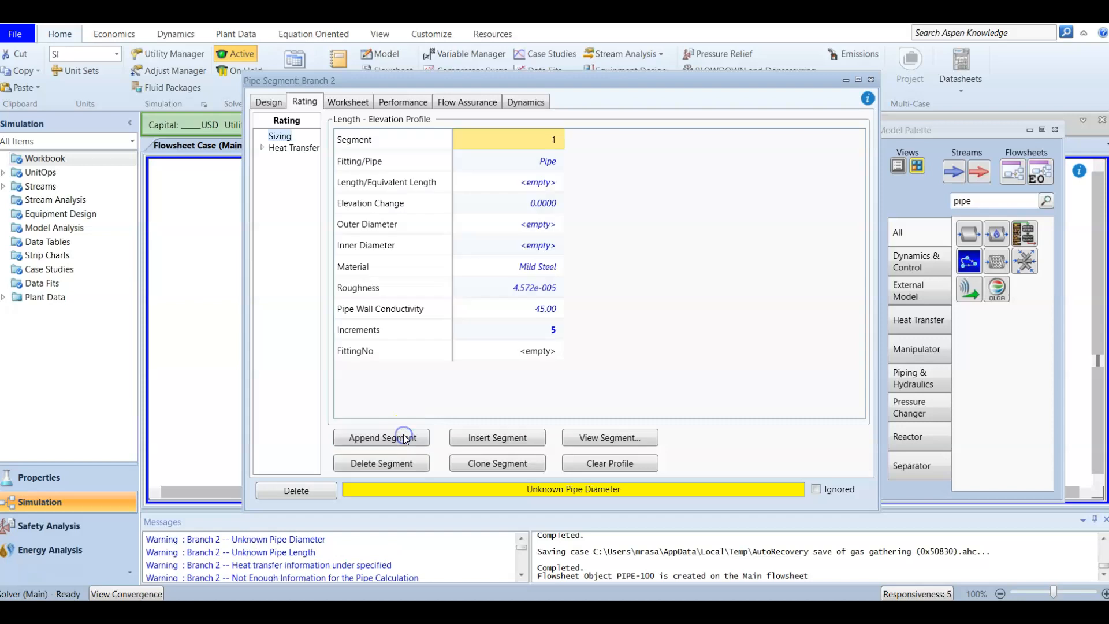
Step: Append a second segment to Branch 2's profile, and set segment 1's length to 200 m and elevation change to 23 m
left_click(404, 439)
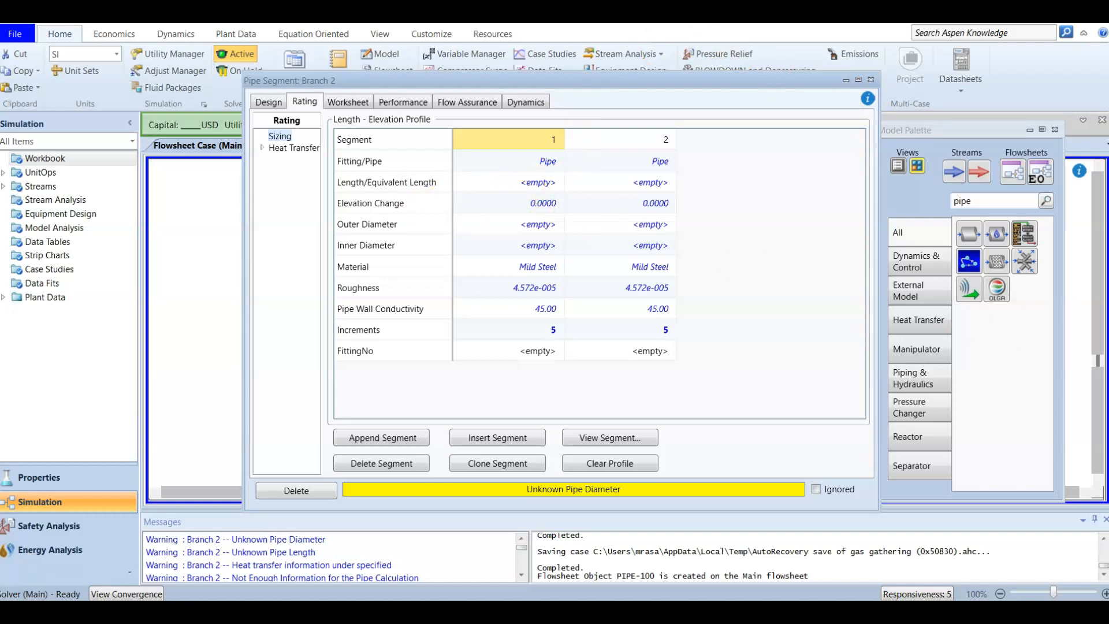
left_click(534, 185)
type("100")
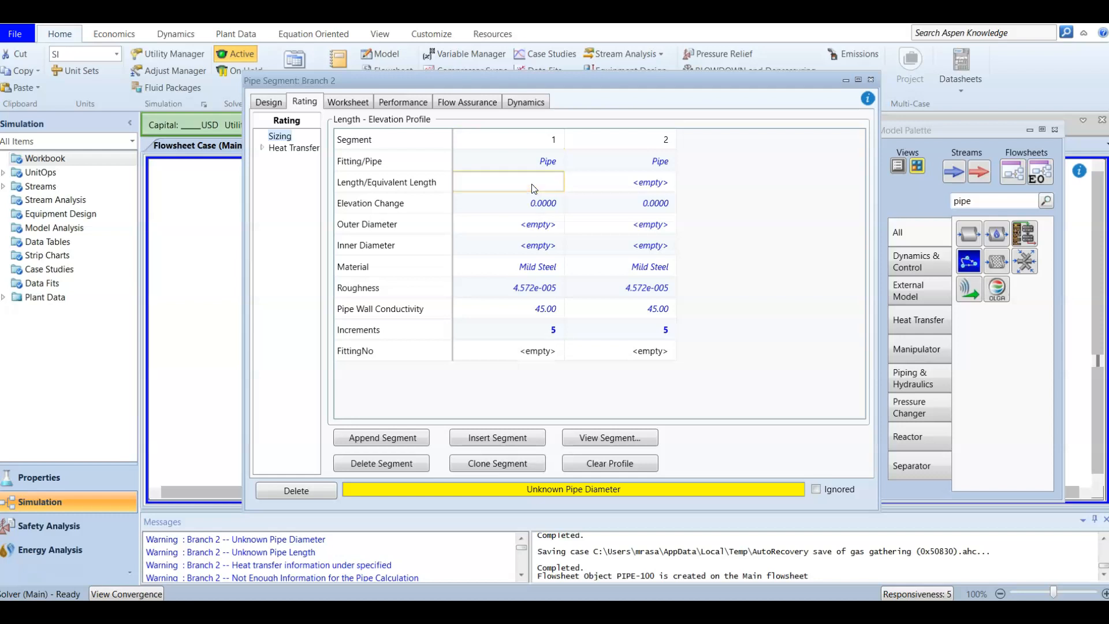
key("Return")
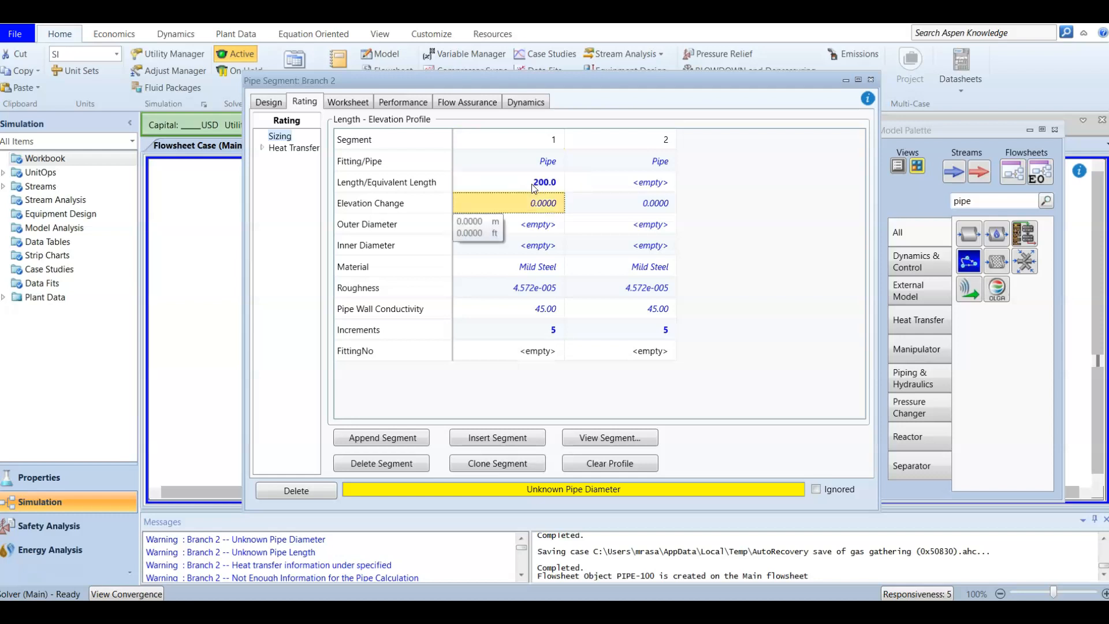
type("23")
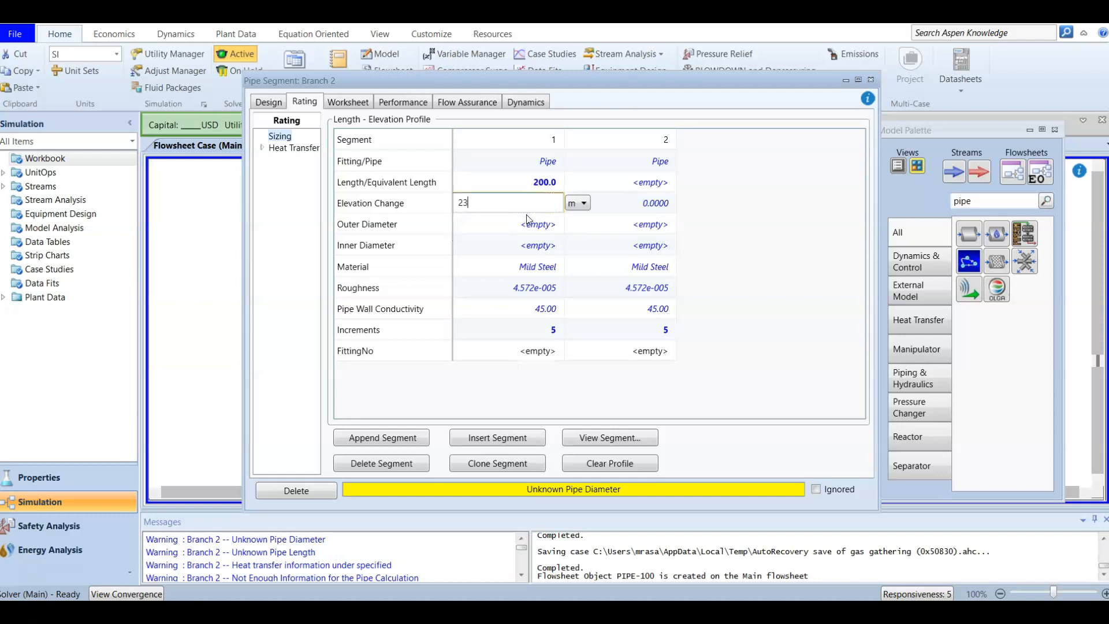
key("Return")
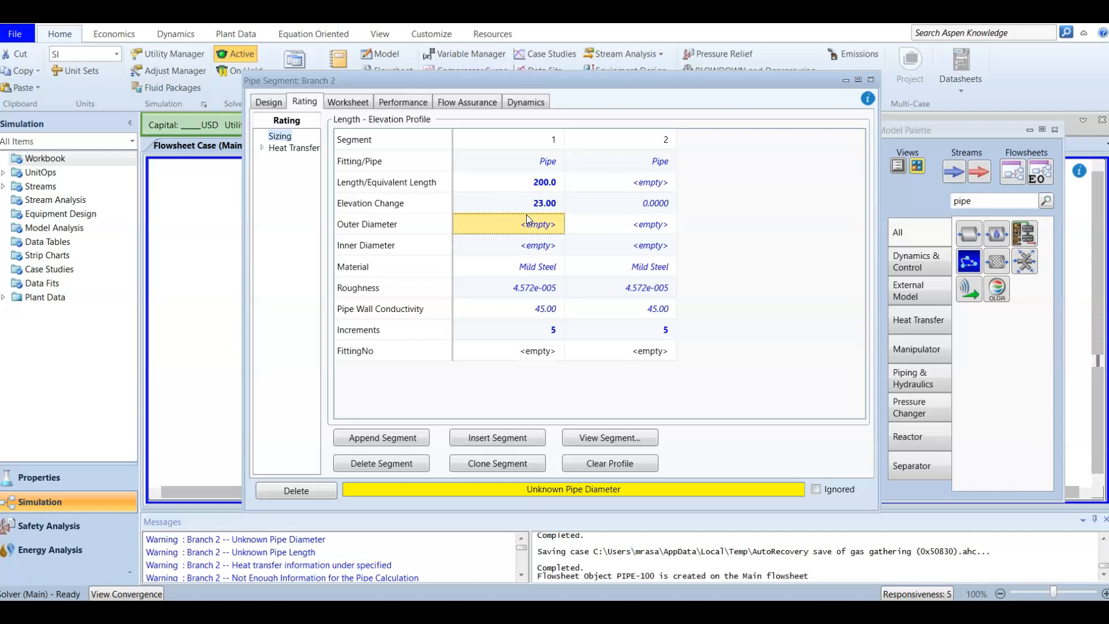
Step: Specify Branch 2's first segment as Schedule 40 pipe with a 100 mm nominal diameter
left_click(533, 233)
left_click(623, 437)
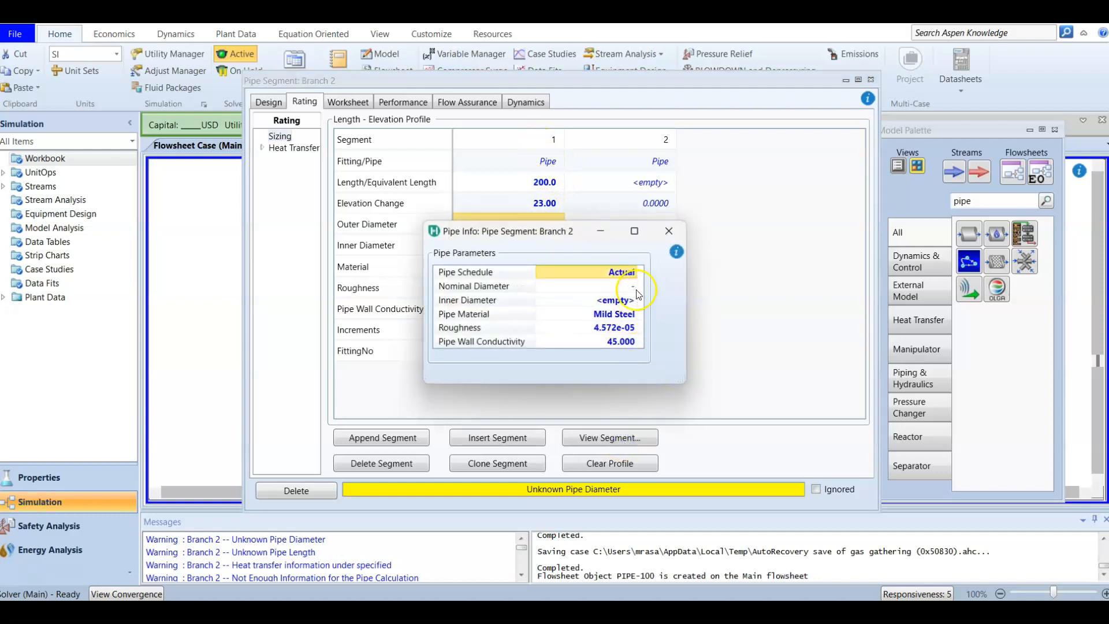
left_click(633, 276)
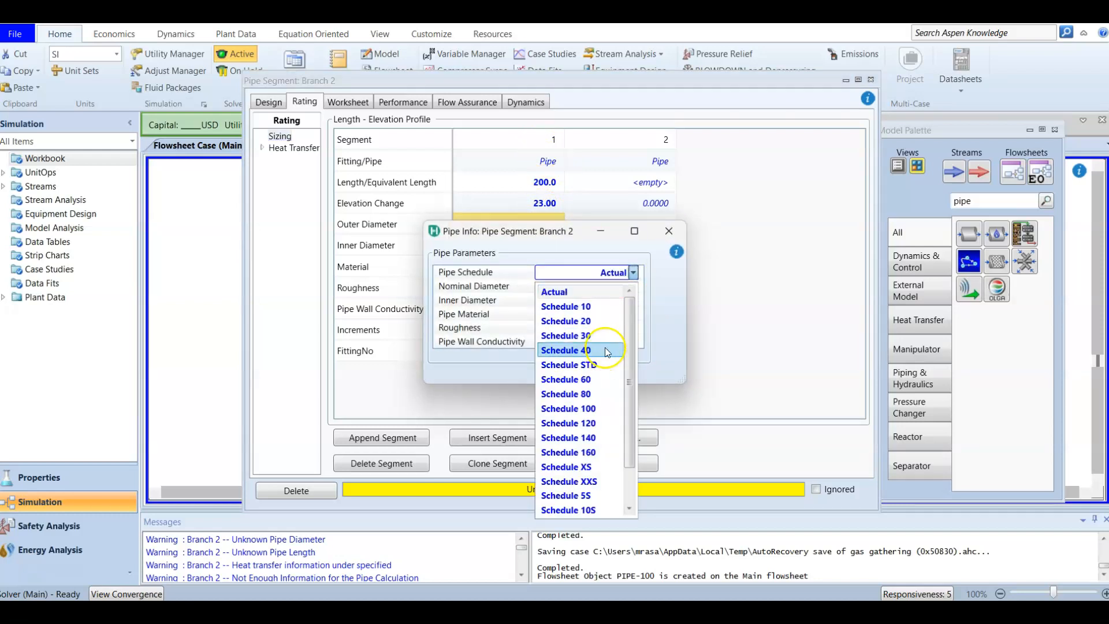
left_click(605, 349)
left_click(618, 287)
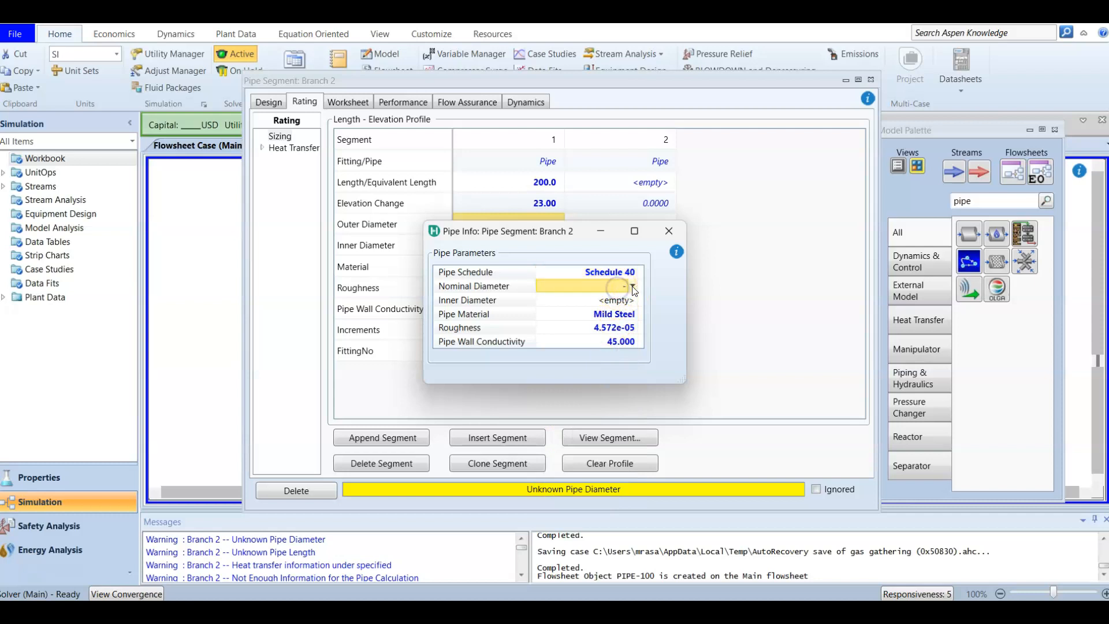
left_click(633, 287)
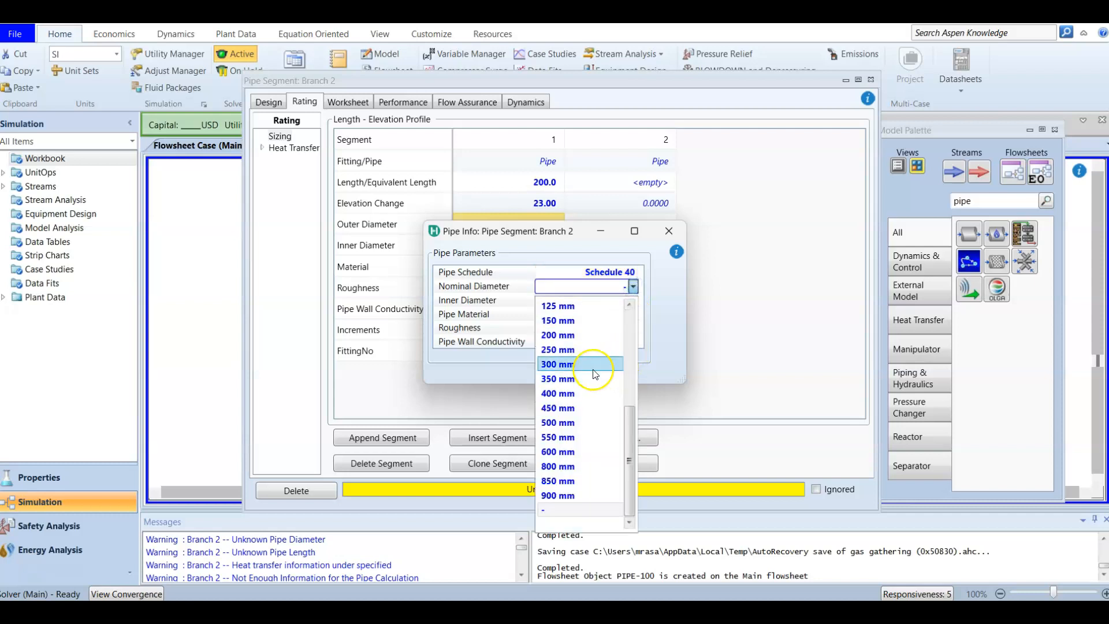
scroll(589, 335, "up", 1)
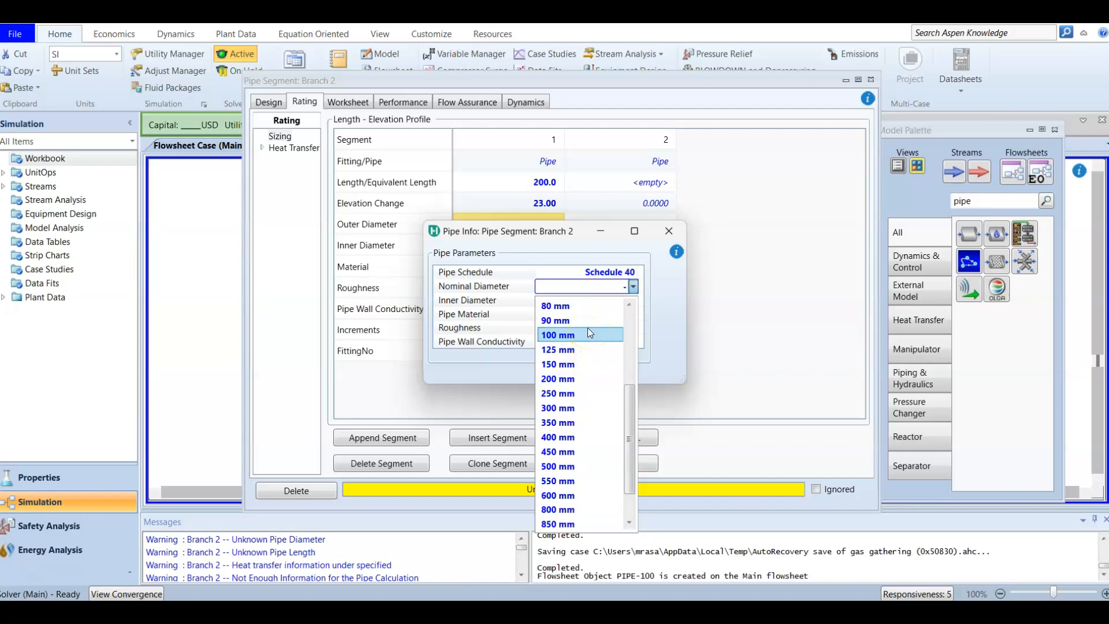
left_click(586, 335)
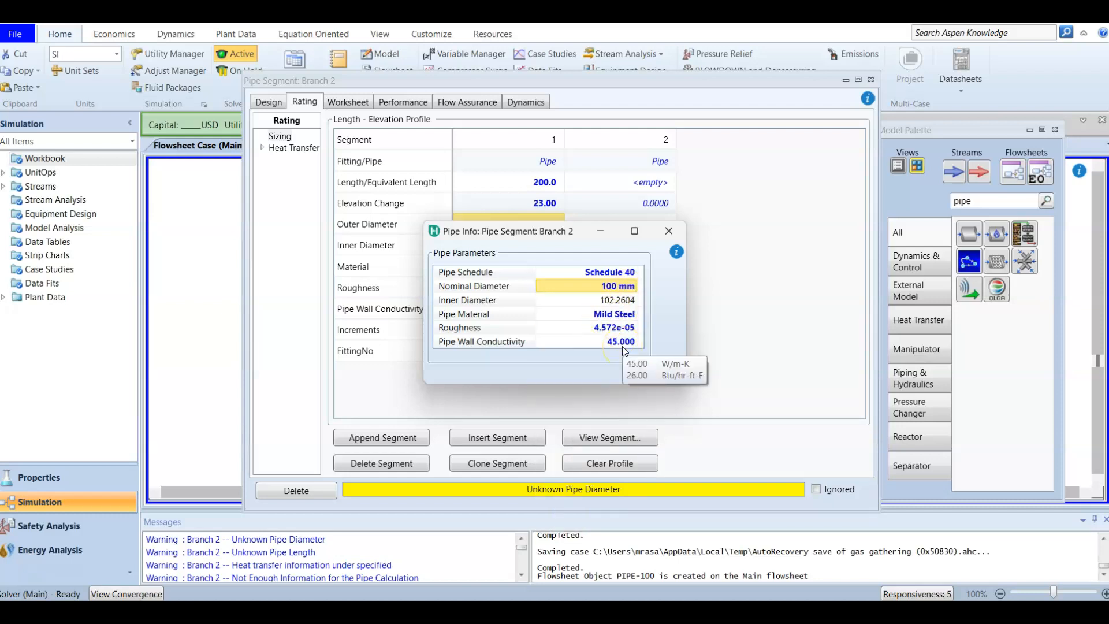
left_click(668, 231)
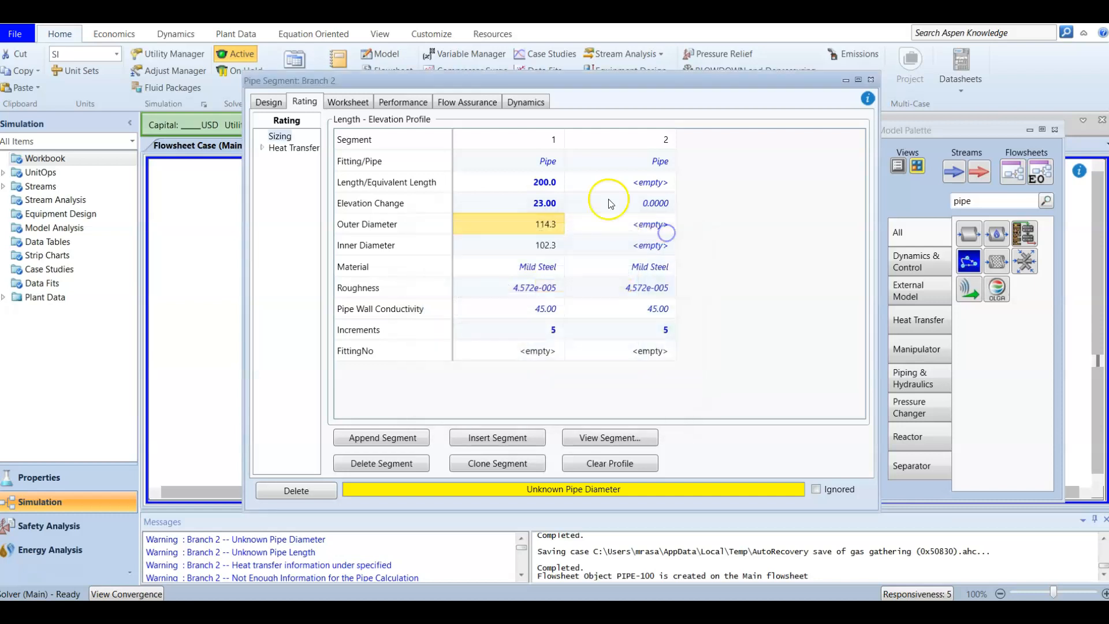
Step: Set Branch 2's horizontal, vertical and inclined pipe flow correlations to Tulsa Unified Model (2-Phase)
left_click(269, 102)
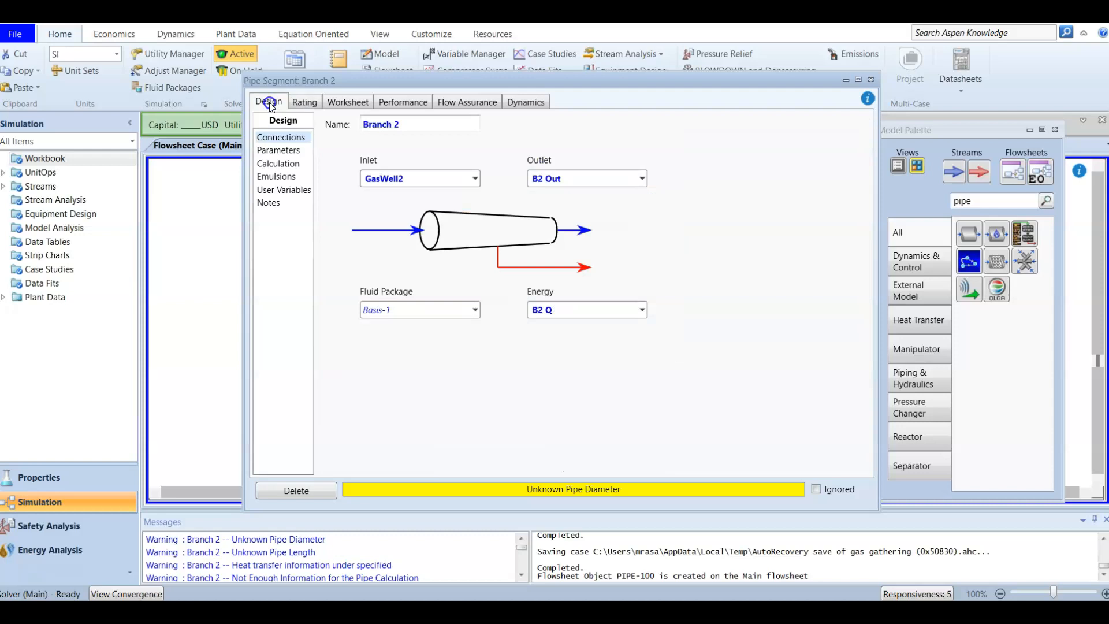
left_click(274, 152)
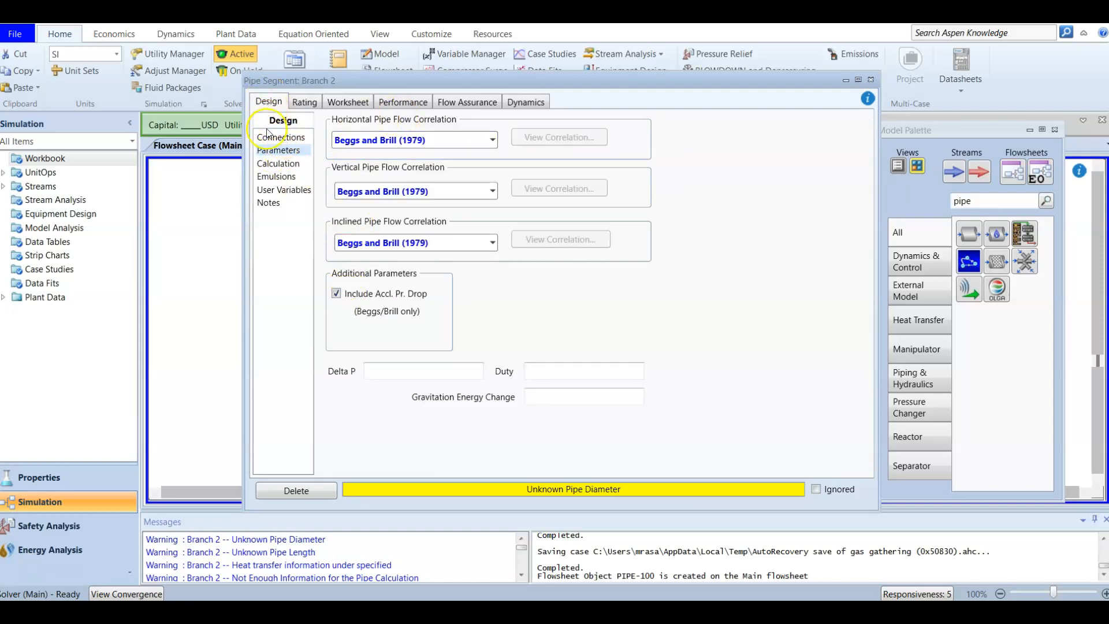
left_click(271, 139)
left_click(274, 151)
left_click(492, 142)
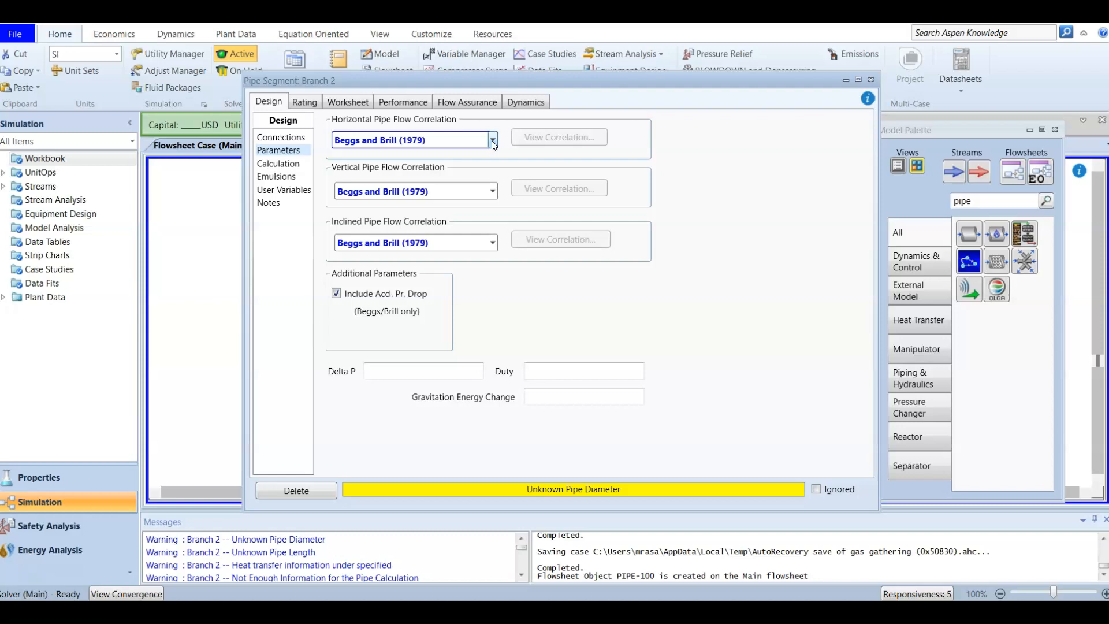
left_click(493, 140)
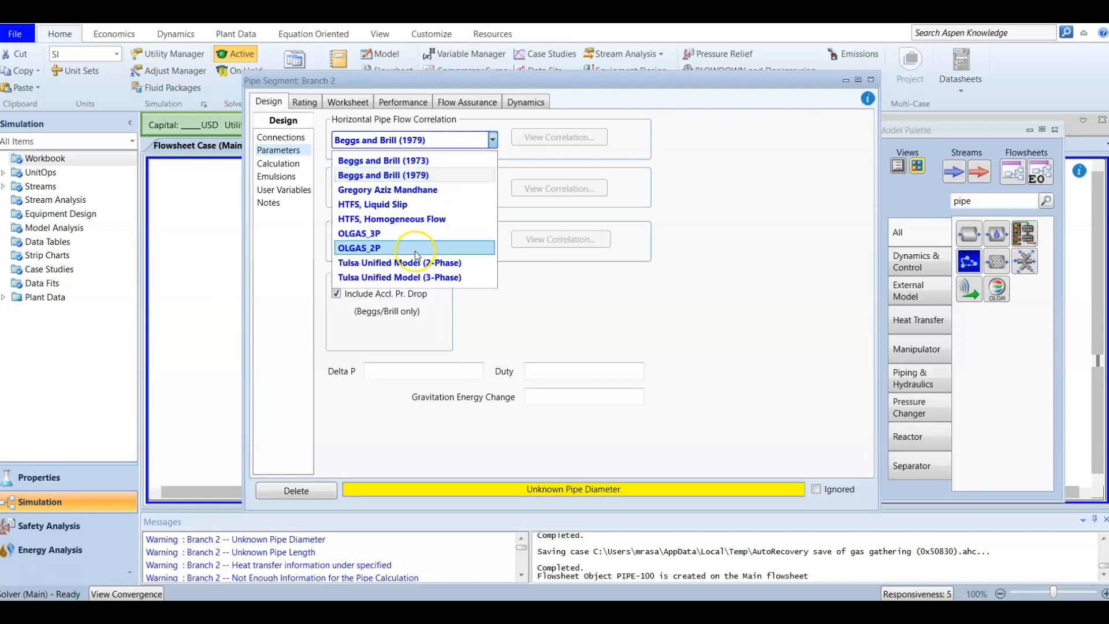
left_click(416, 264)
left_click(493, 191)
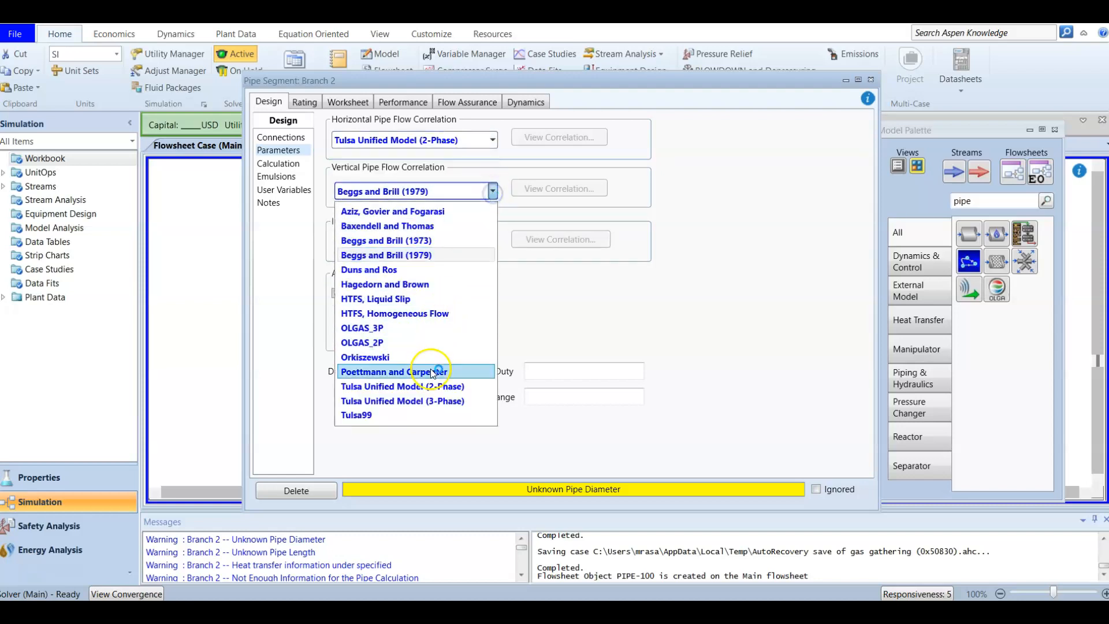
left_click(439, 386)
left_click(493, 243)
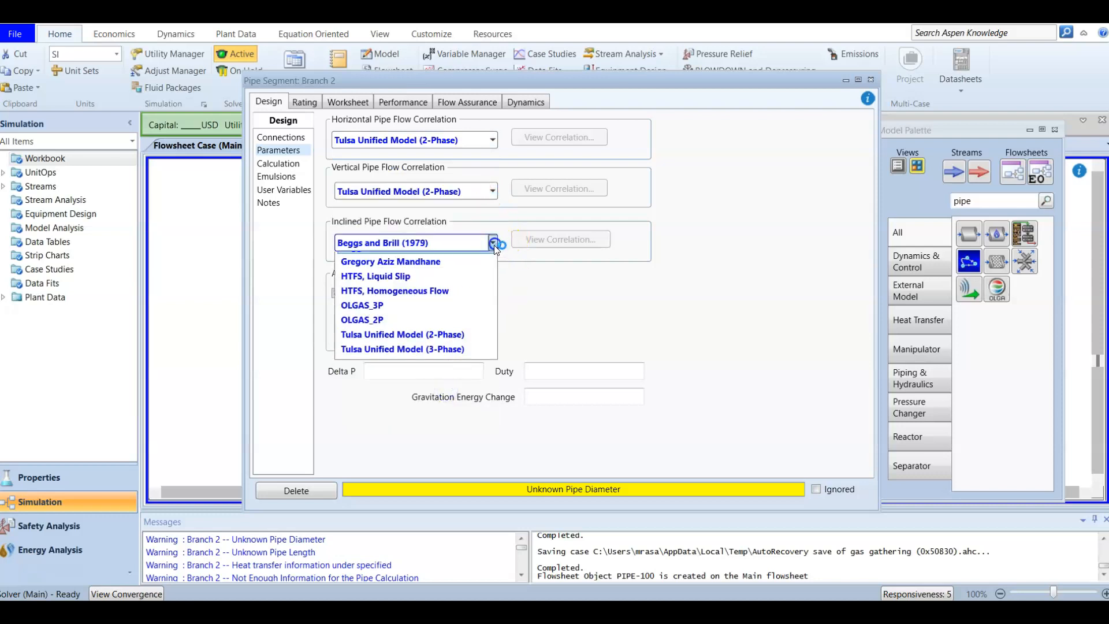
left_click(461, 364)
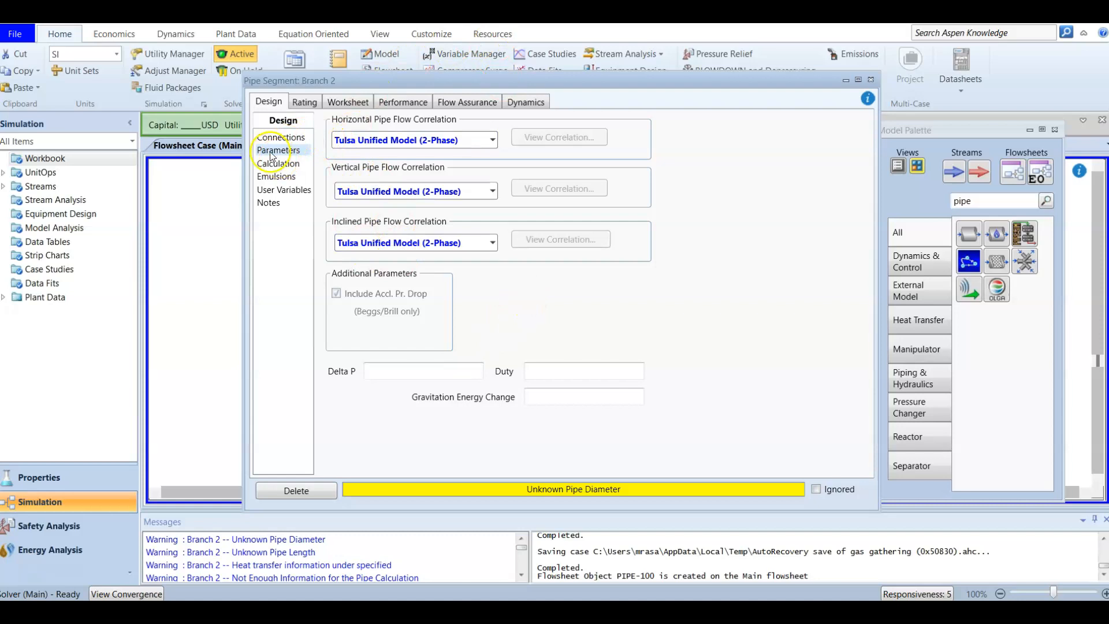
Step: Review segment 1's pipe parameters and delete the empty second segment from Branch 2's length-elevation profile
left_click(304, 102)
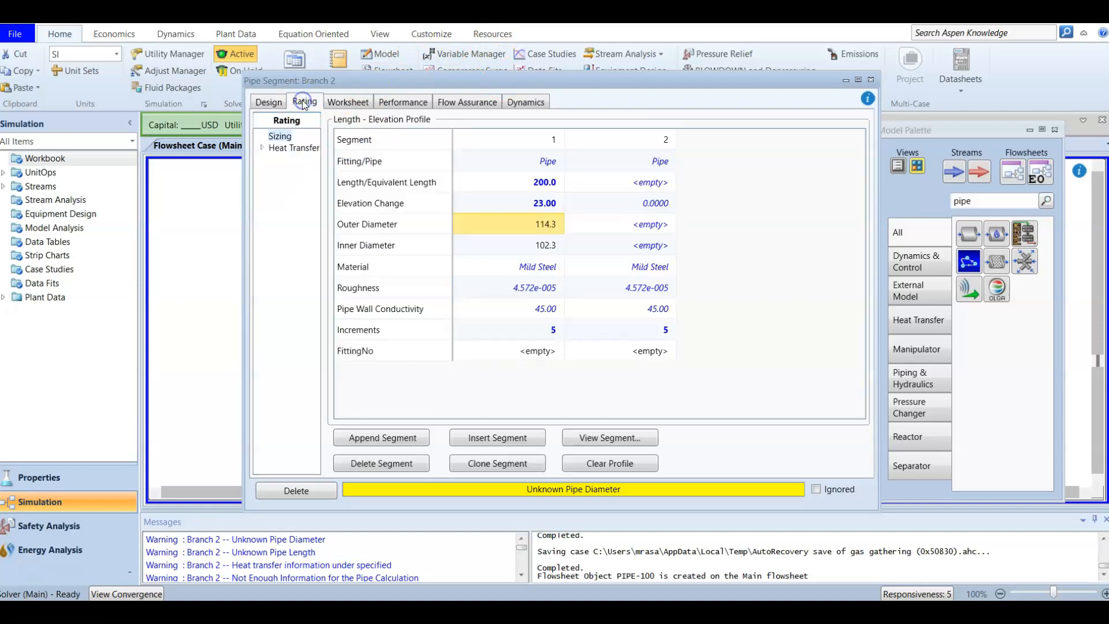
left_click(621, 445)
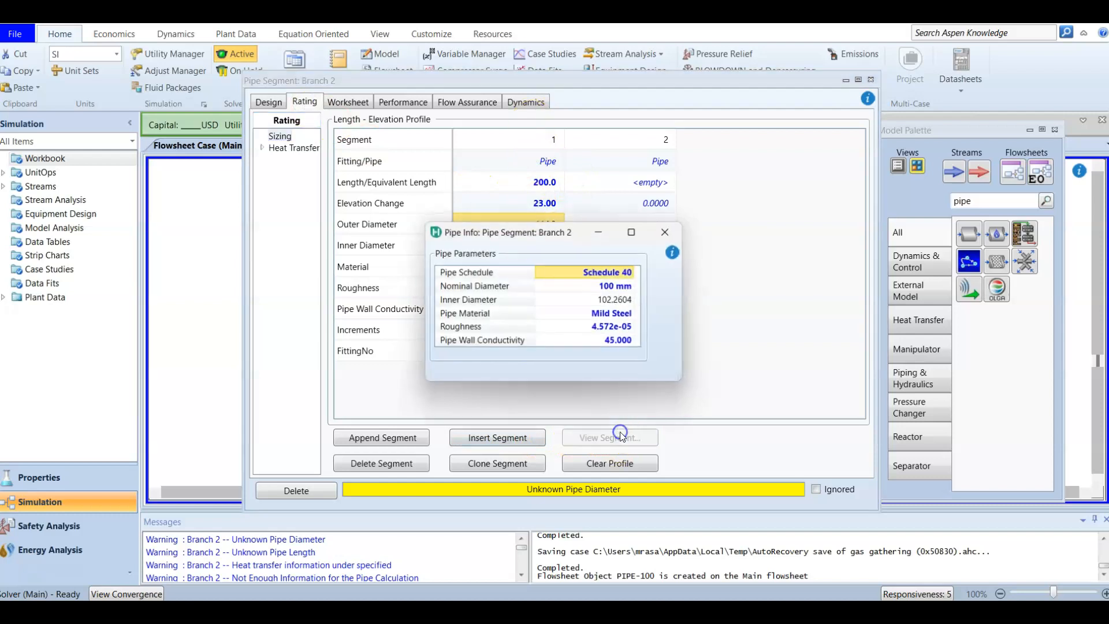
left_click(669, 231)
left_click(662, 163)
left_click(654, 184)
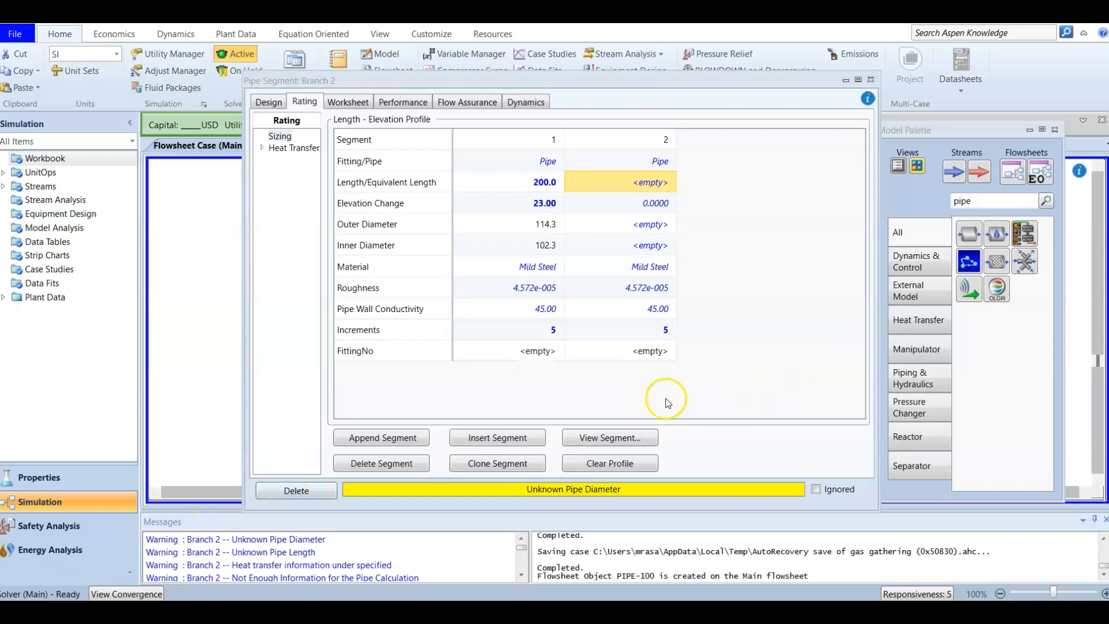
left_click(622, 139)
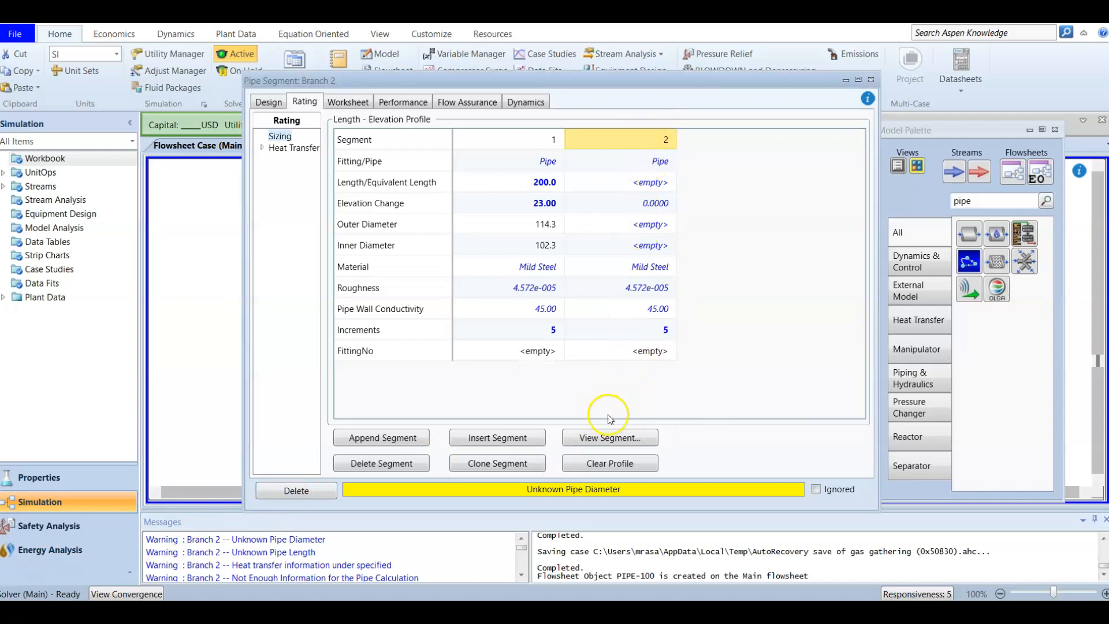
left_click(380, 463)
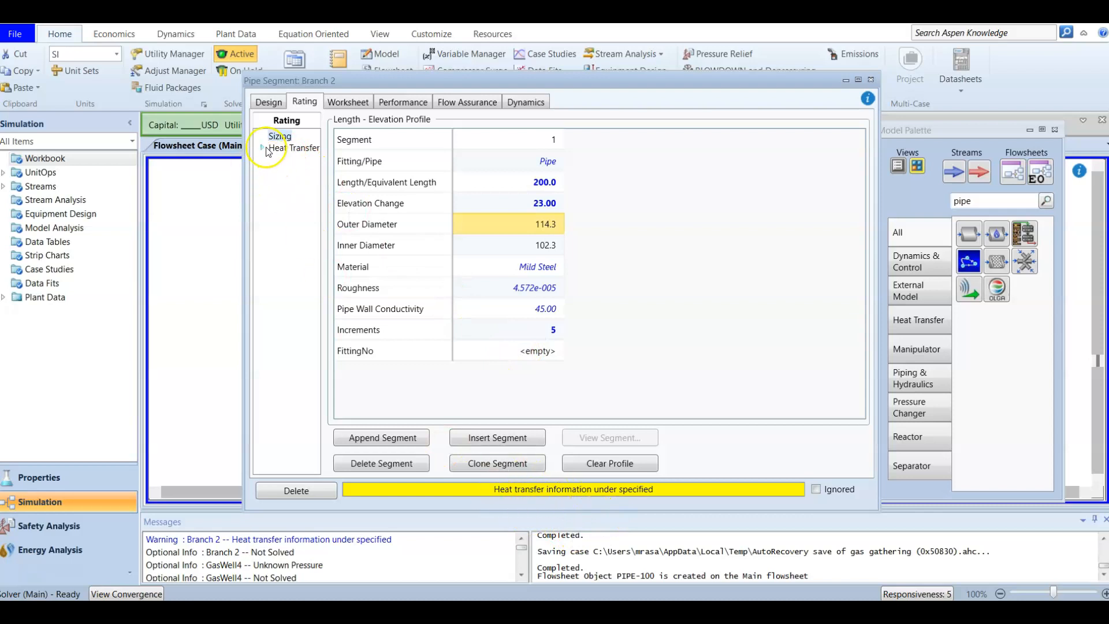
Step: Set up Branch 2's heat transfer coefficient estimation with a 5 C ambient temperature, including the pipe wall, inner HTC and outer HTC
left_click(292, 148)
left_click(295, 195)
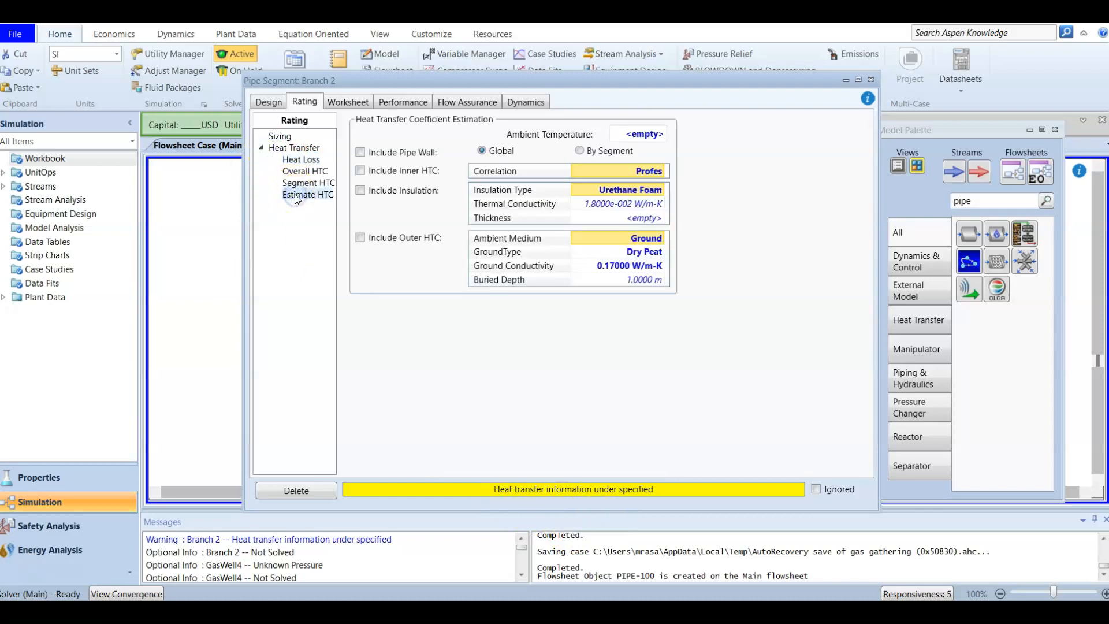
left_click(649, 136)
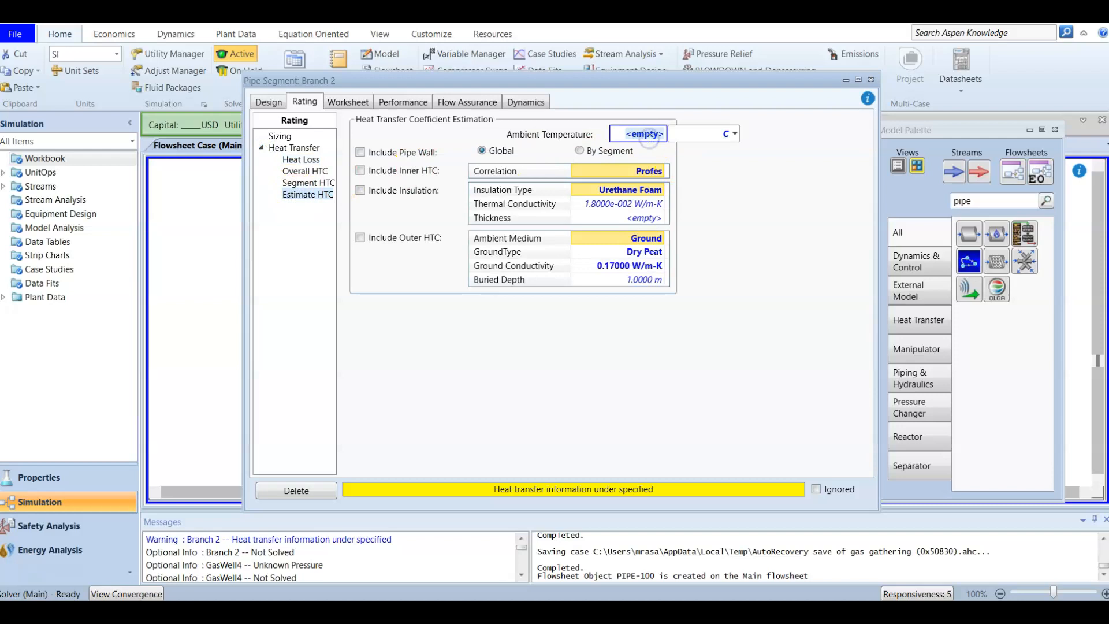
type("5")
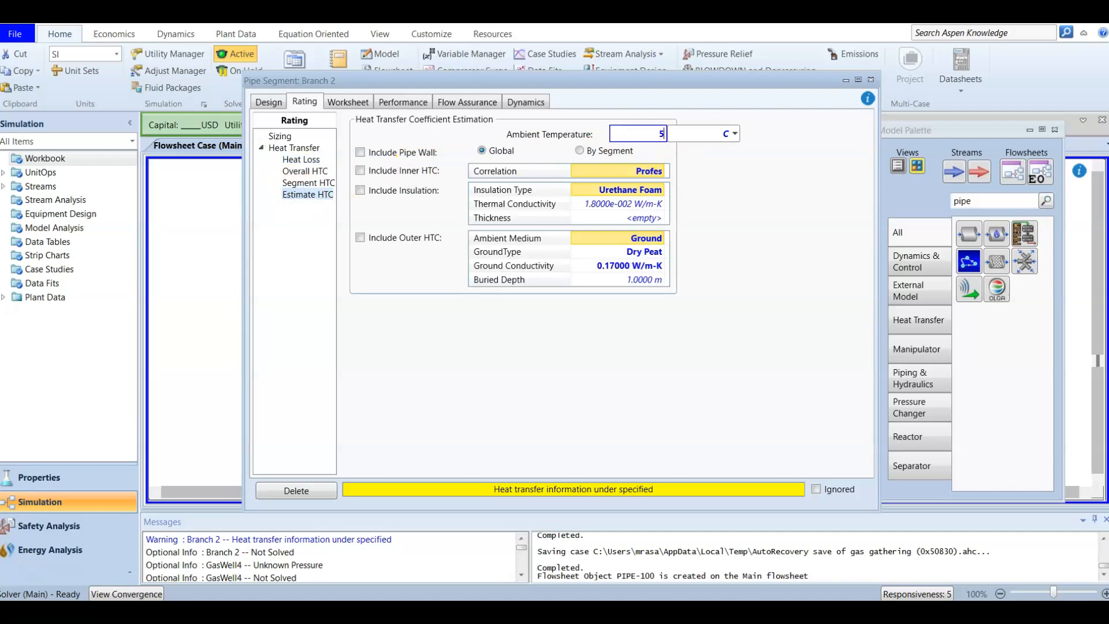
key("Return")
left_click(417, 154)
left_click(359, 171)
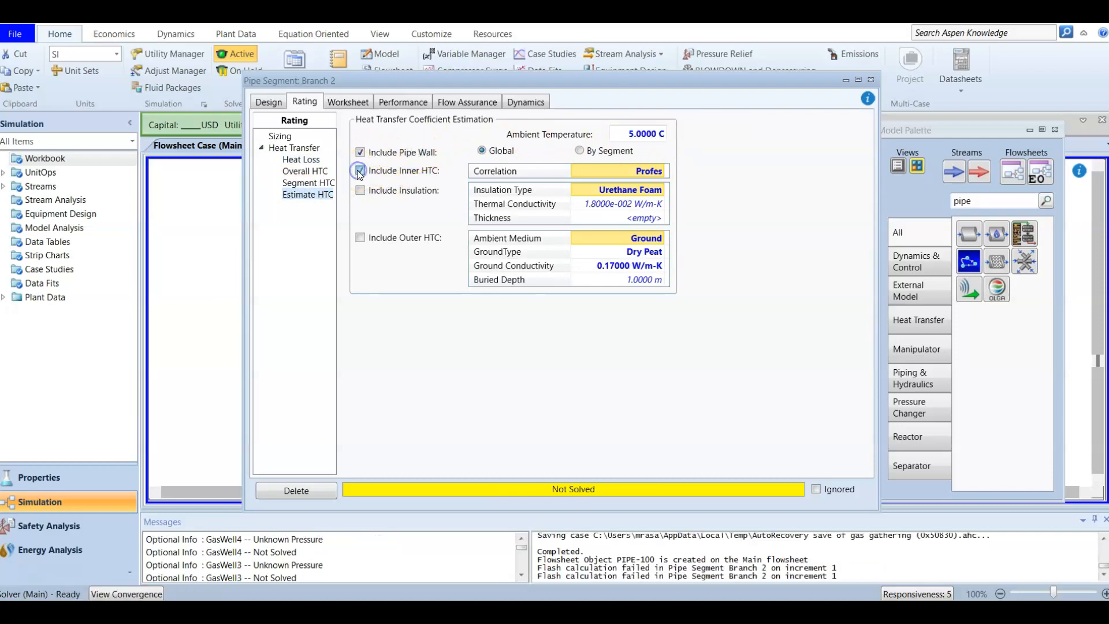
left_click(361, 238)
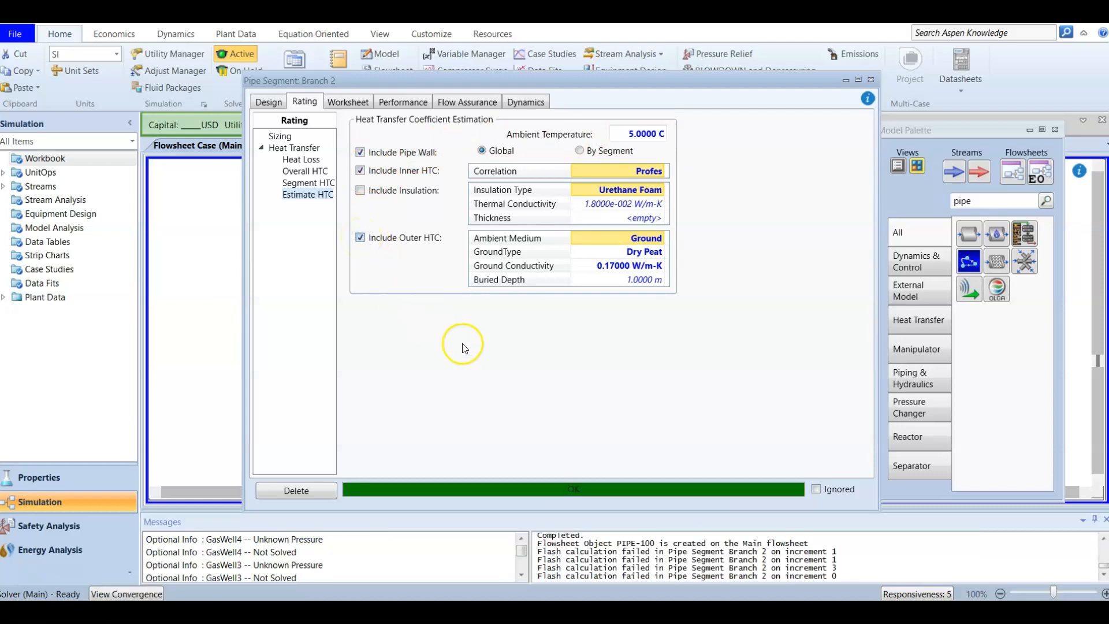
left_click(871, 79)
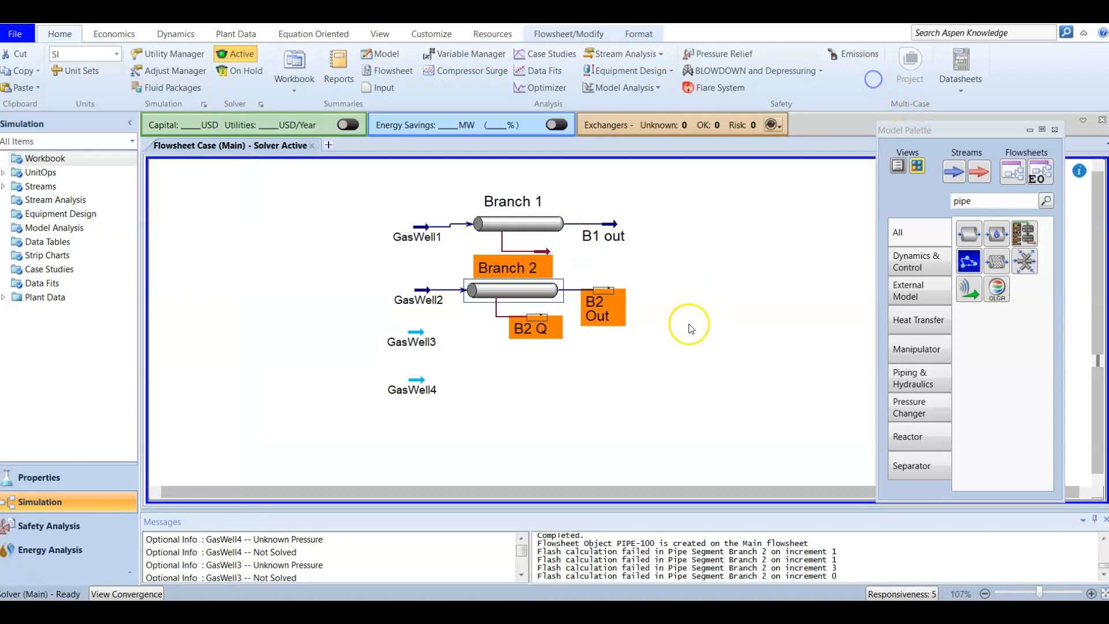
Step: Examine the mole fraction composition of stream GasWell3, including its H2O content
double_click(415, 334)
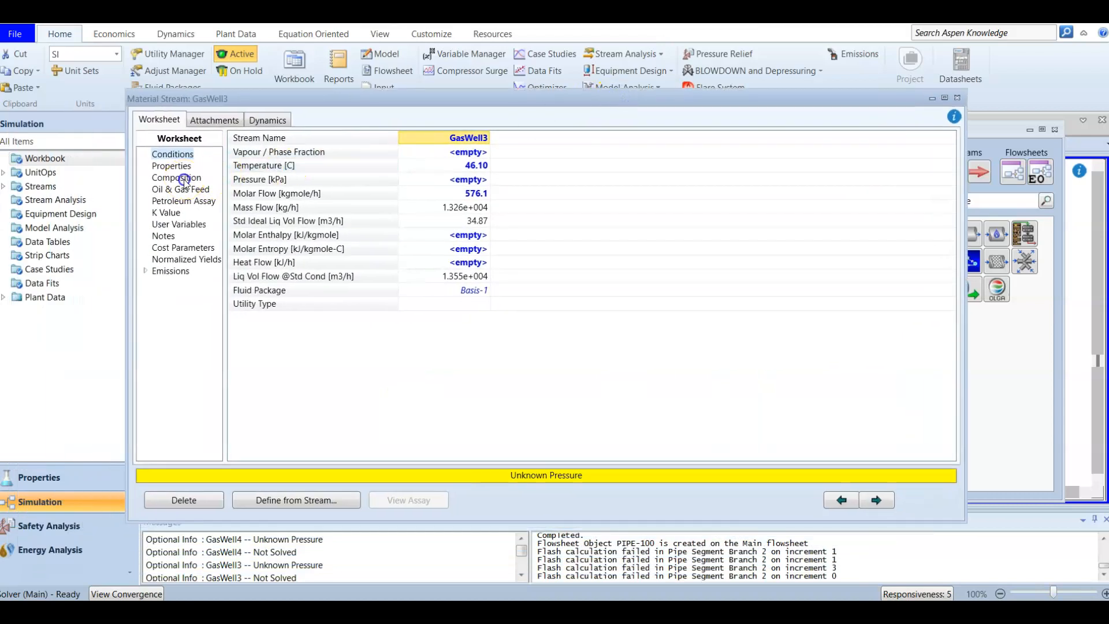
left_click(182, 177)
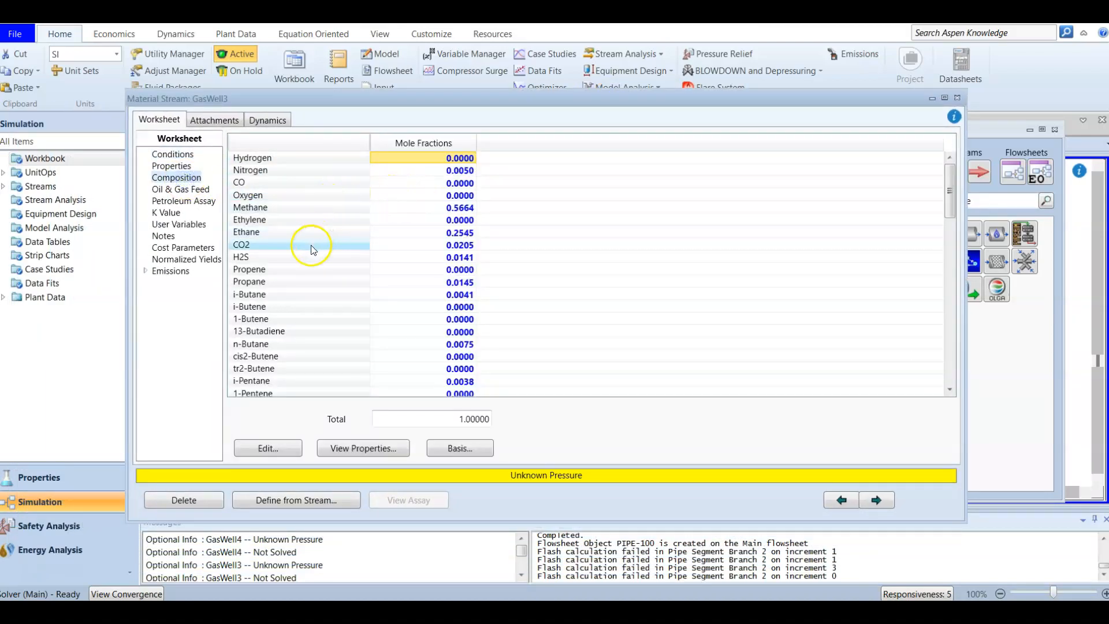
scroll(301, 290, "down", 9)
scroll(302, 290, "up", 6)
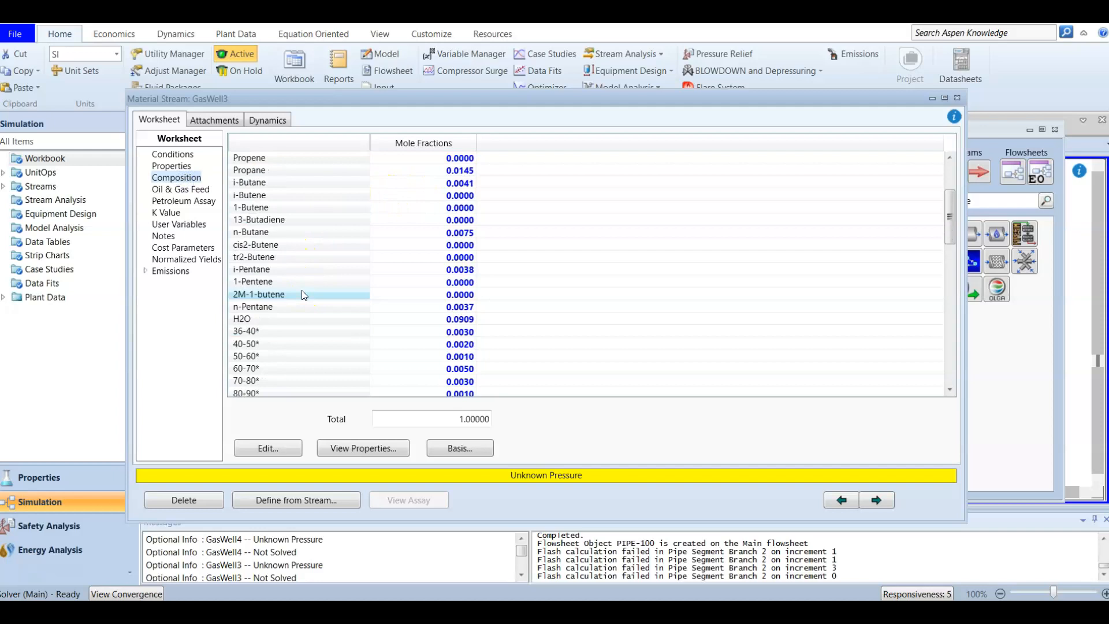
left_click(447, 319)
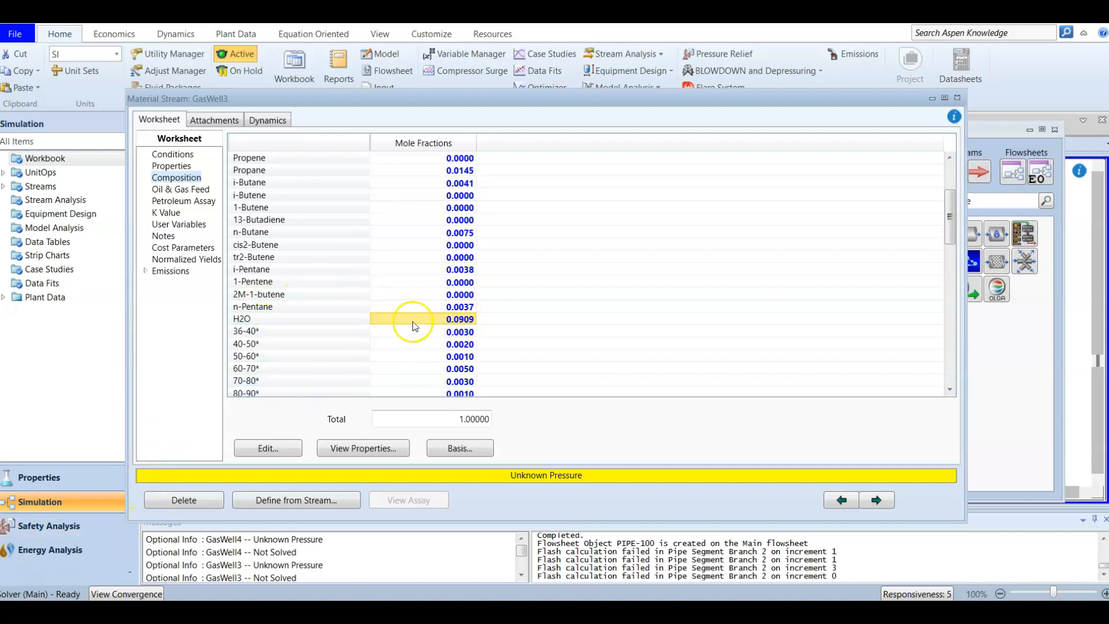
scroll(439, 231, "up", 3)
scroll(435, 249, "down", 3)
scroll(435, 249, "down", 1)
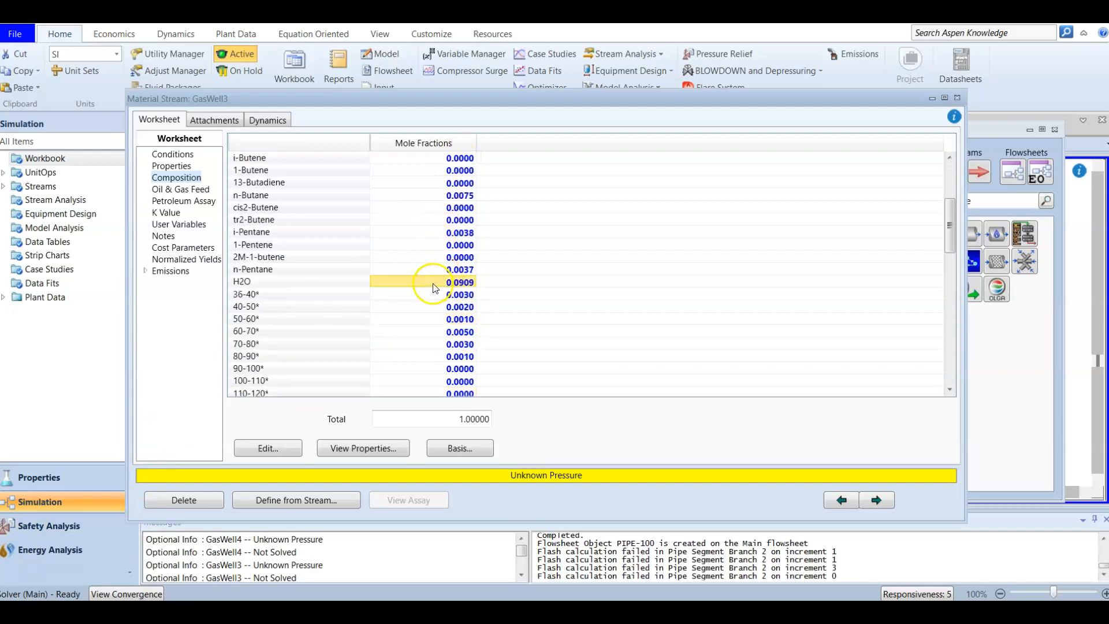
Step: Check the remaining component mole fractions of stream GasWell3 and the H2O mole fraction of stream GasWell2
scroll(435, 266, "down", 8)
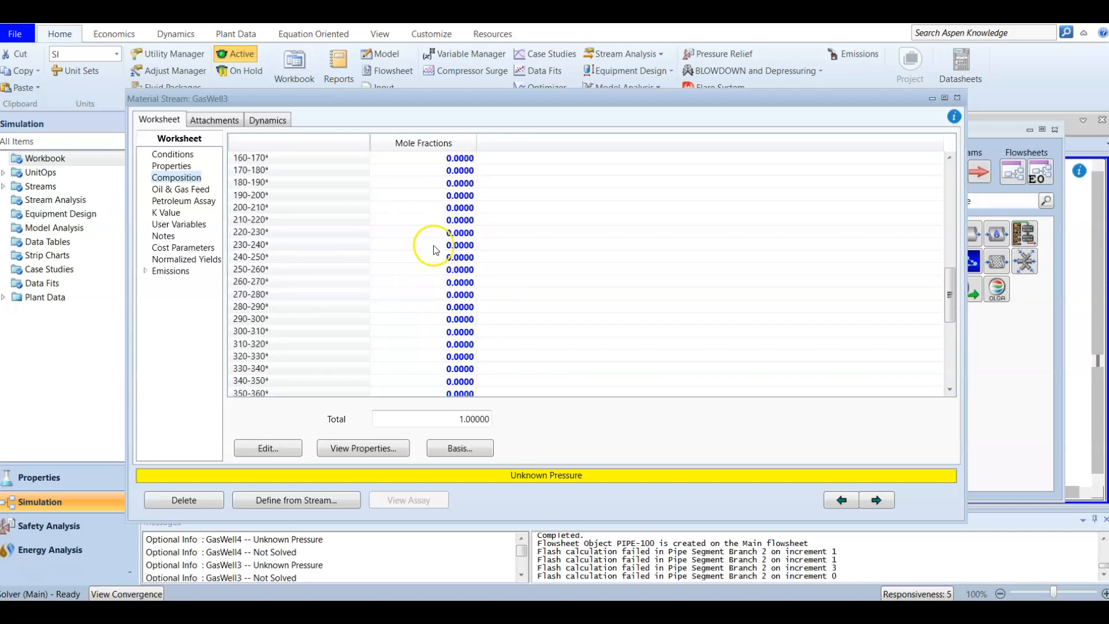
scroll(427, 271, "up", 6)
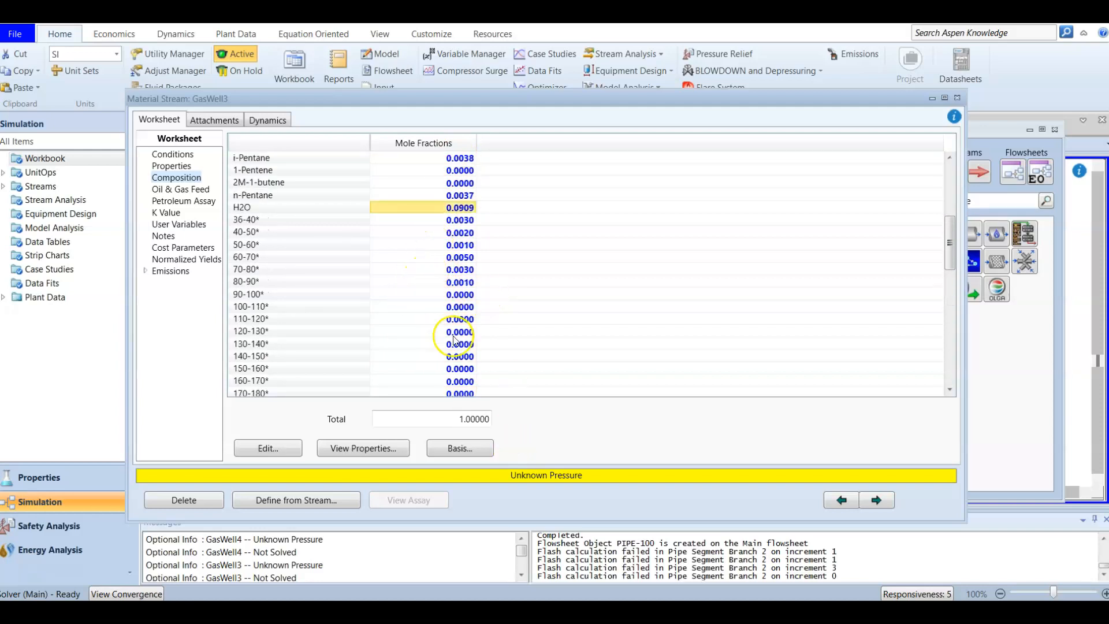
left_click(956, 99)
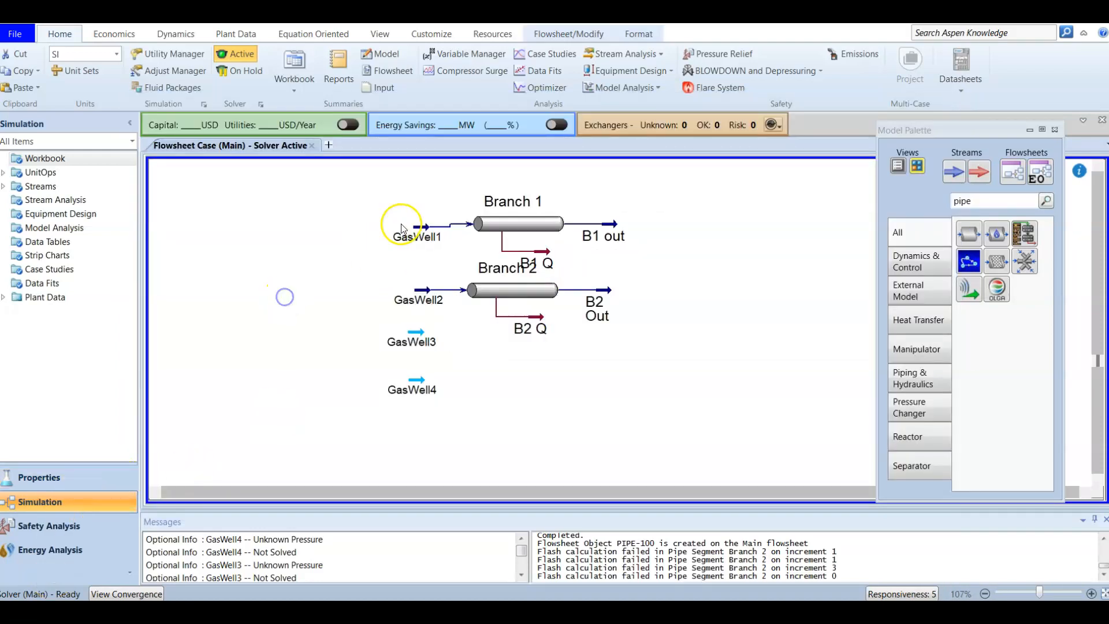
double_click(420, 289)
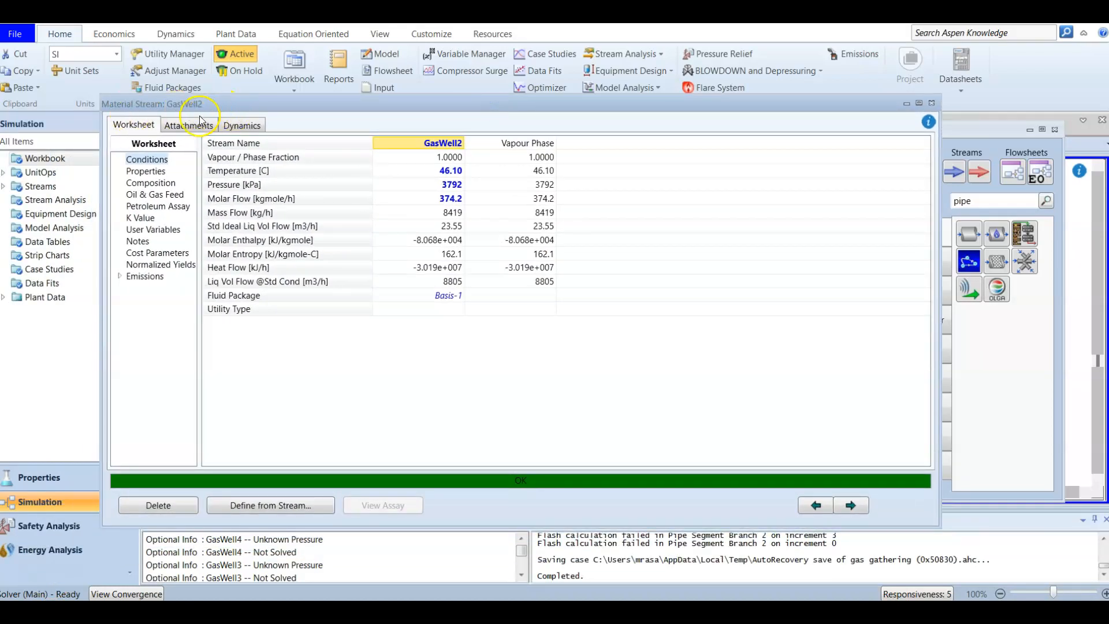
left_click(151, 182)
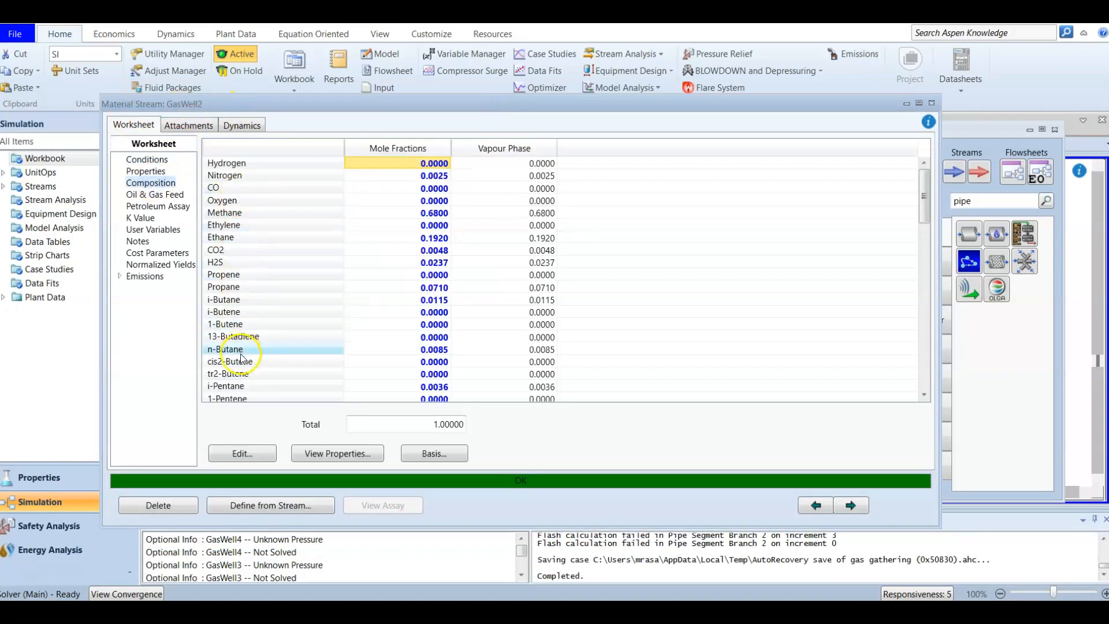
scroll(242, 358, "down", 2)
left_click(223, 361)
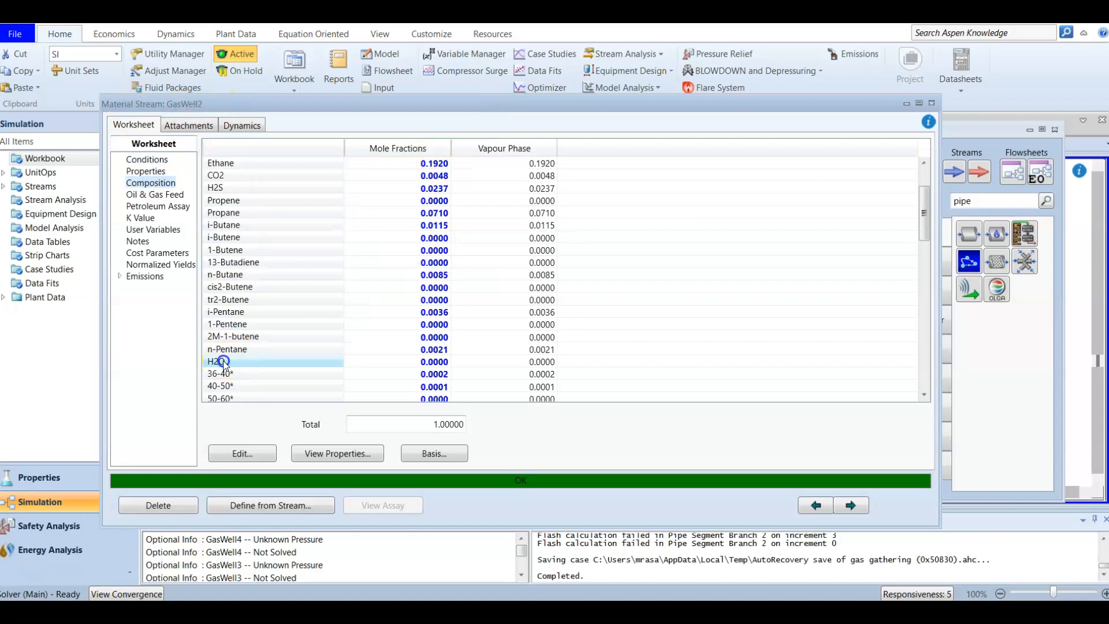
left_click(435, 362)
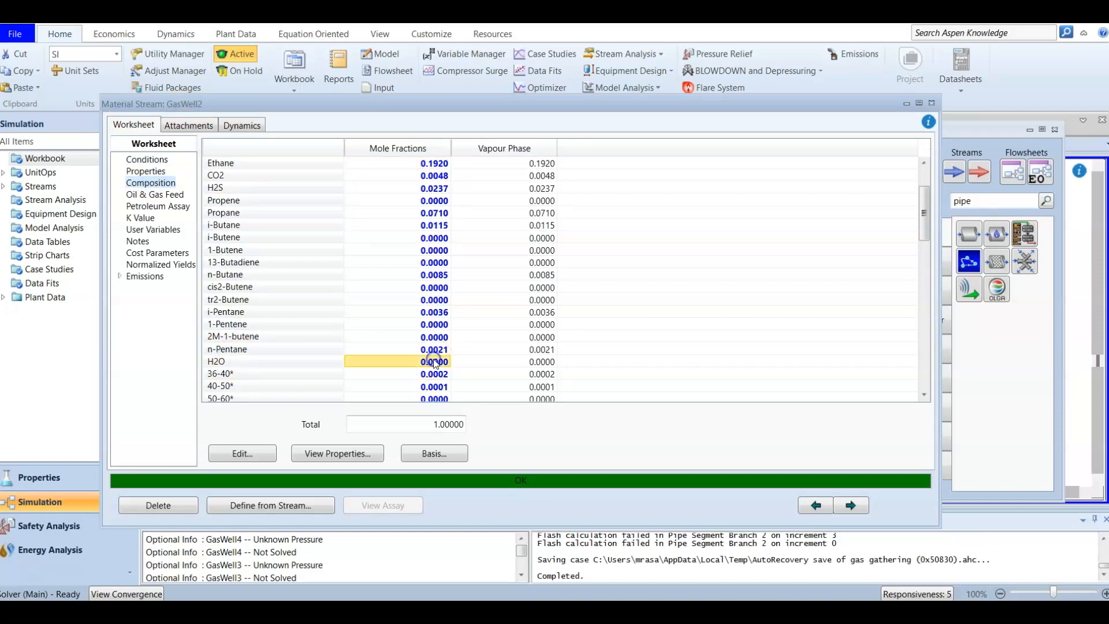
left_click(933, 104)
Step: Move streams GasWell4 and GasWell3 further down the flowsheet and place a new pipe segment beside GasWell3
left_click_drag(416, 381, 416, 429)
left_click_drag(415, 334, 415, 368)
left_click(498, 373)
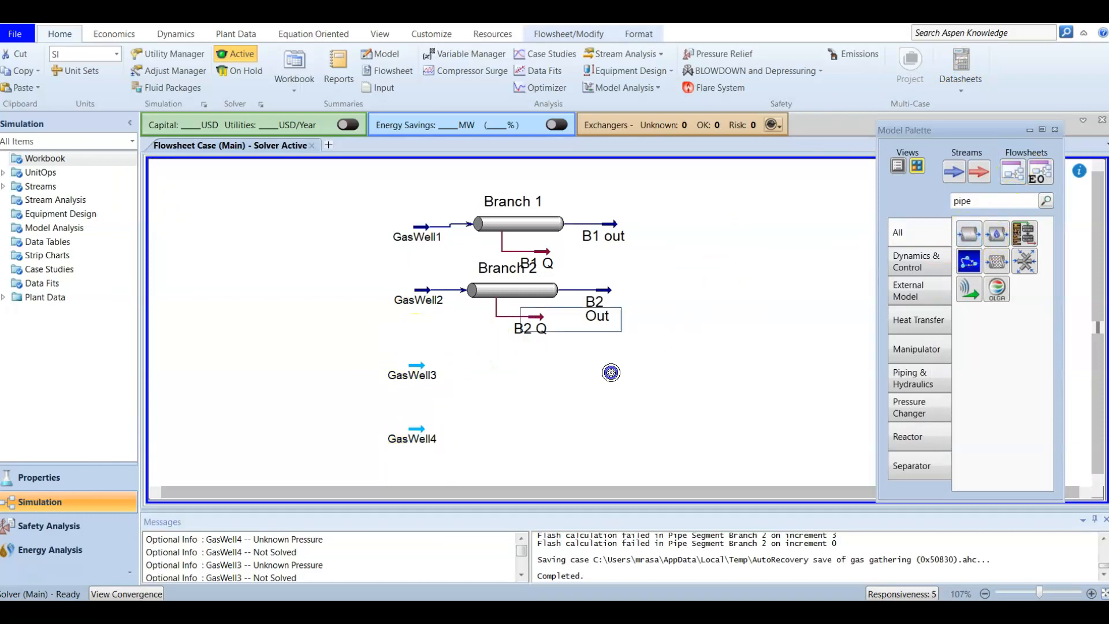
left_click(555, 428)
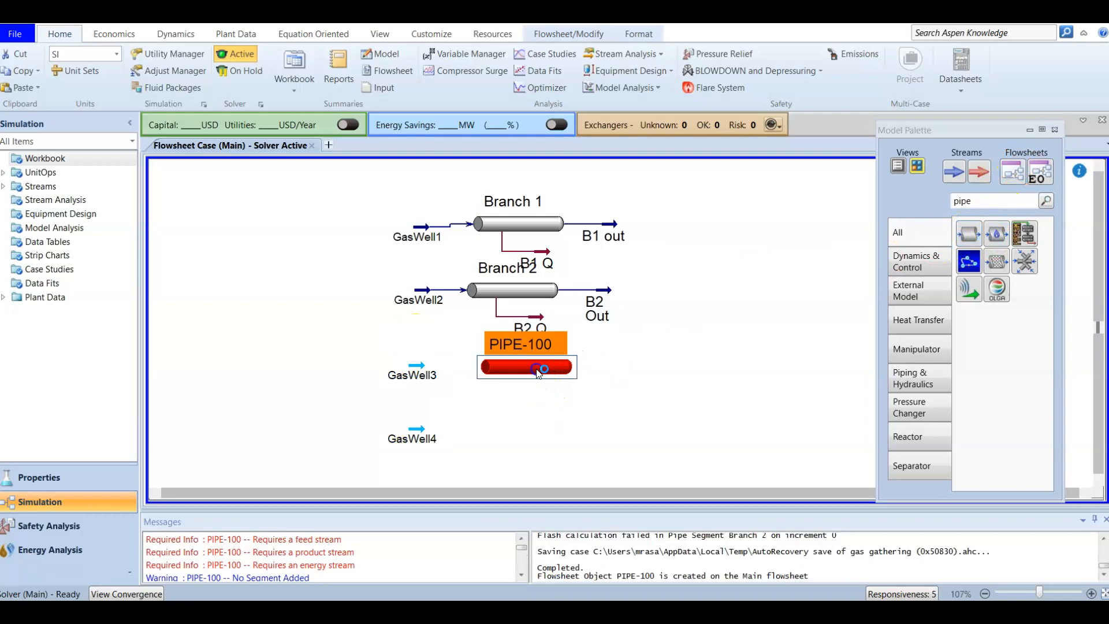
Step: Name the new pipe segment Branch 3 and connect GasWell3 as its inlet stream
double_click(538, 370)
left_click_drag(370, 99, 611, 99)
left_click(453, 143)
type("Branch 3")
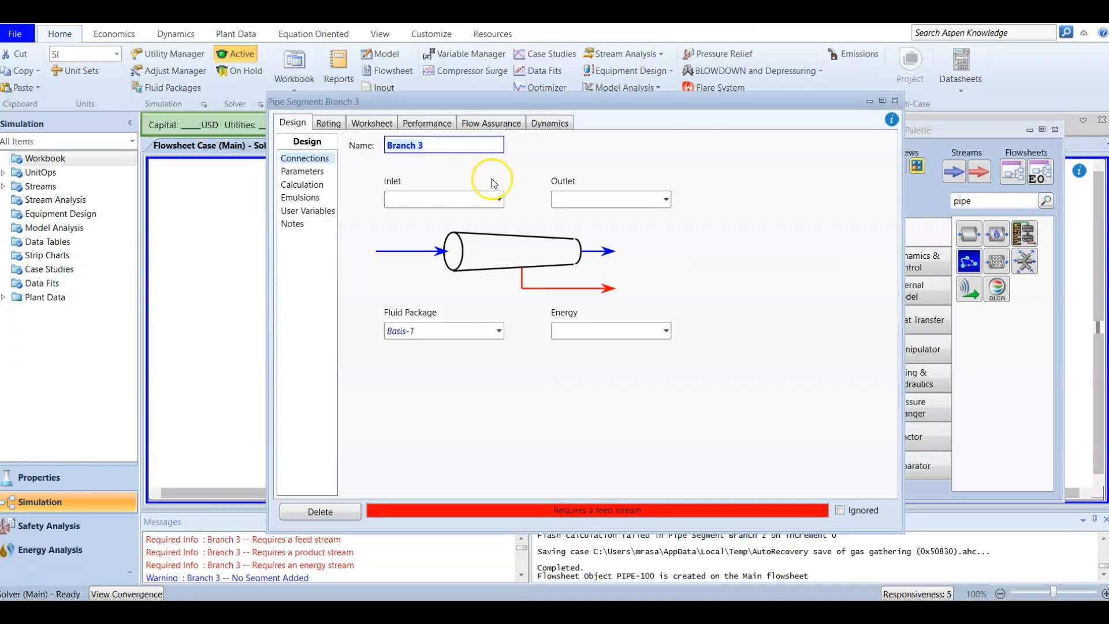
left_click(499, 196)
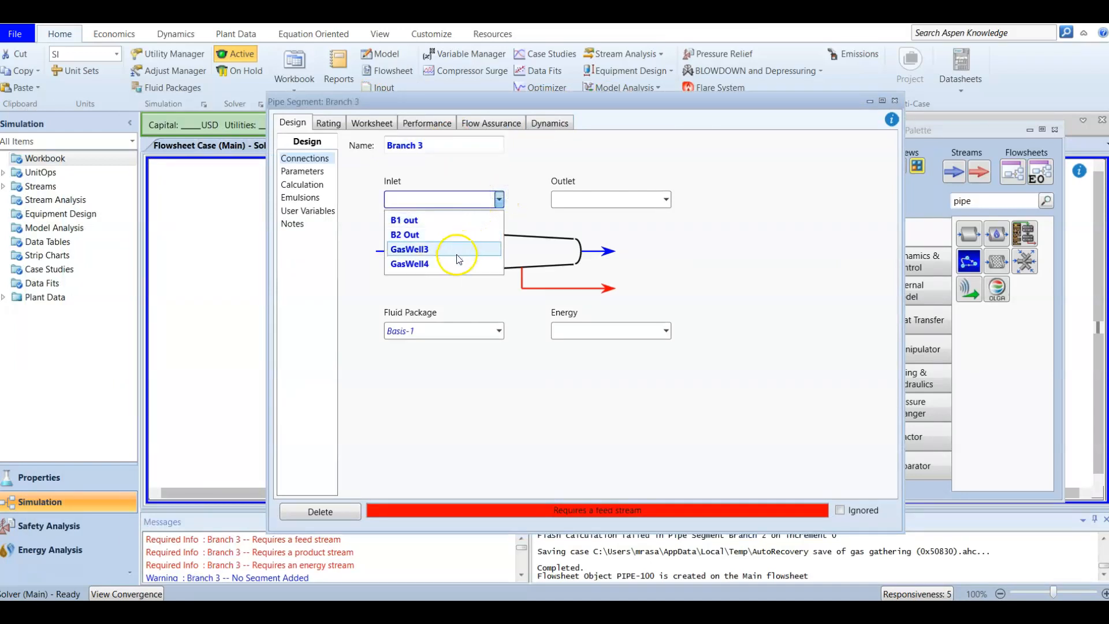
left_click(458, 249)
Step: Create outlet stream B3 out and energy stream B3 Q for Branch 3
left_click(635, 201)
type("B")
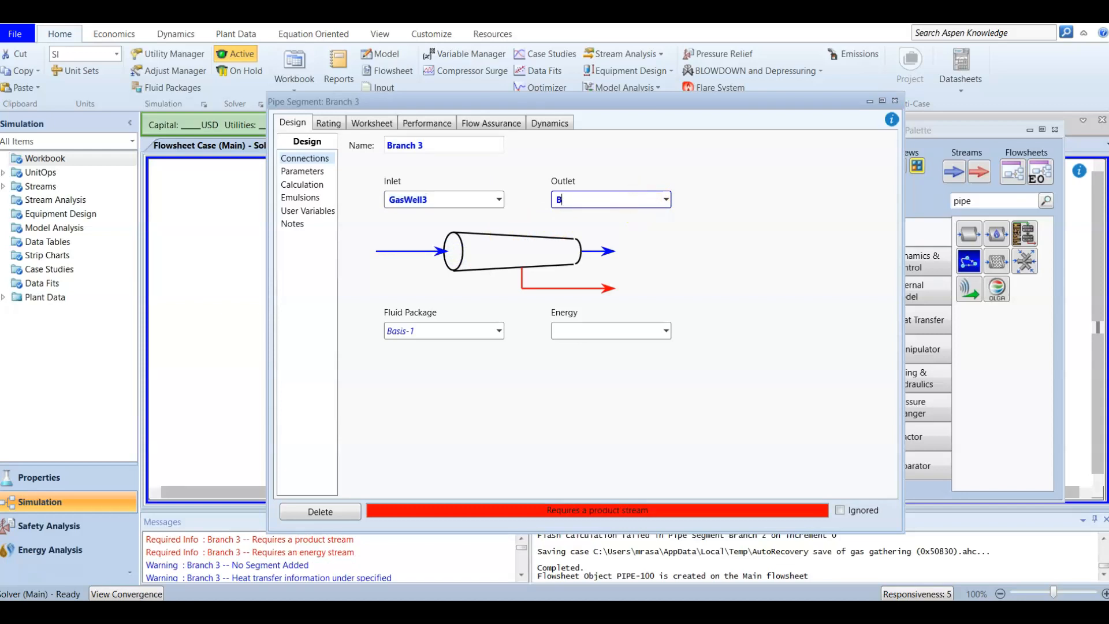
type("3 out")
key("Return")
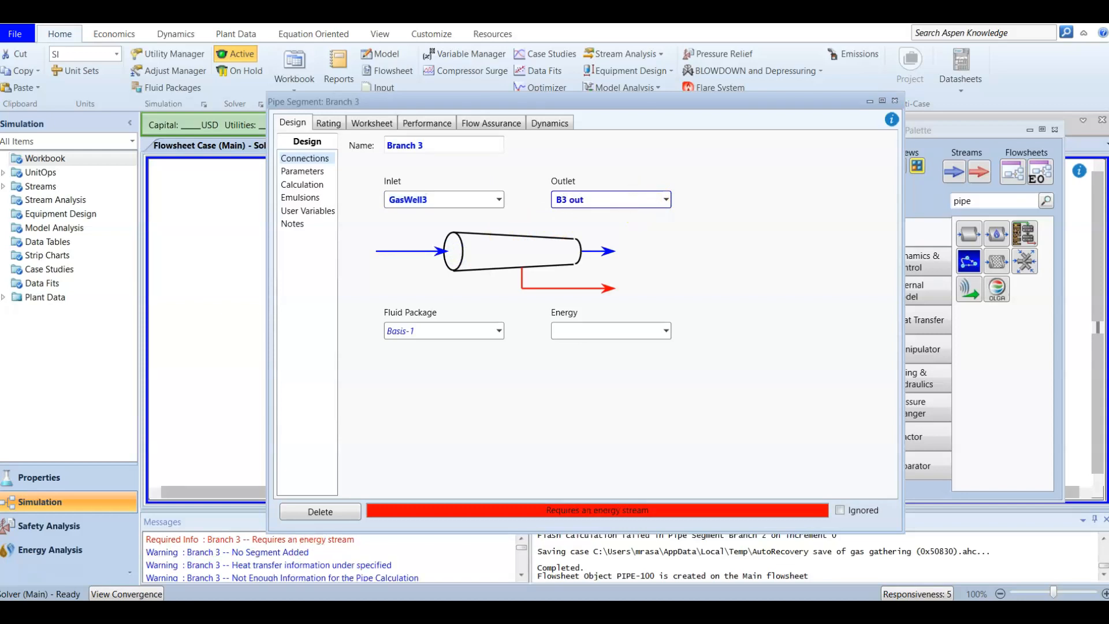
left_click(616, 330)
type("B")
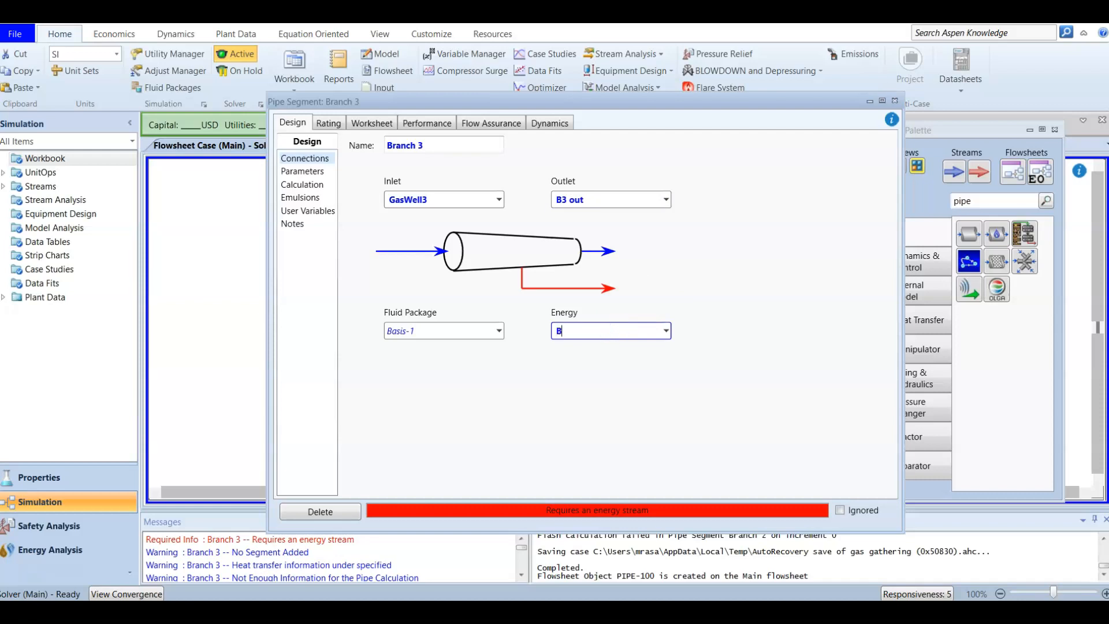
type("3 Q")
key("Return")
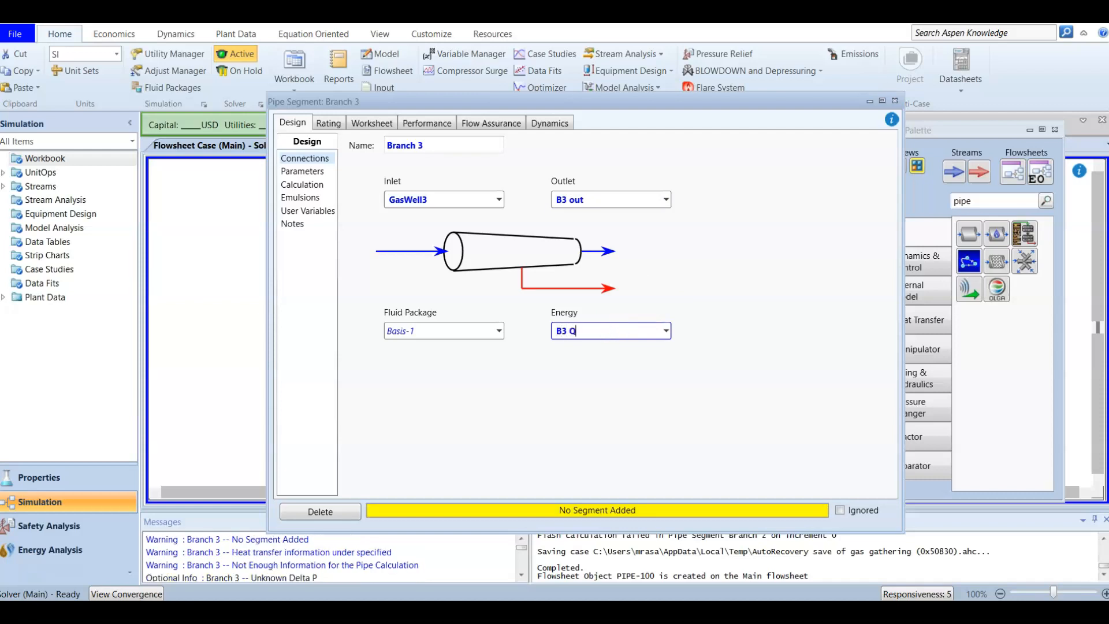
Step: Set Branch 3's horizontal, vertical and inclined pipe flow correlations to Tulsa Unified Model (3-Phase)
left_click(312, 176)
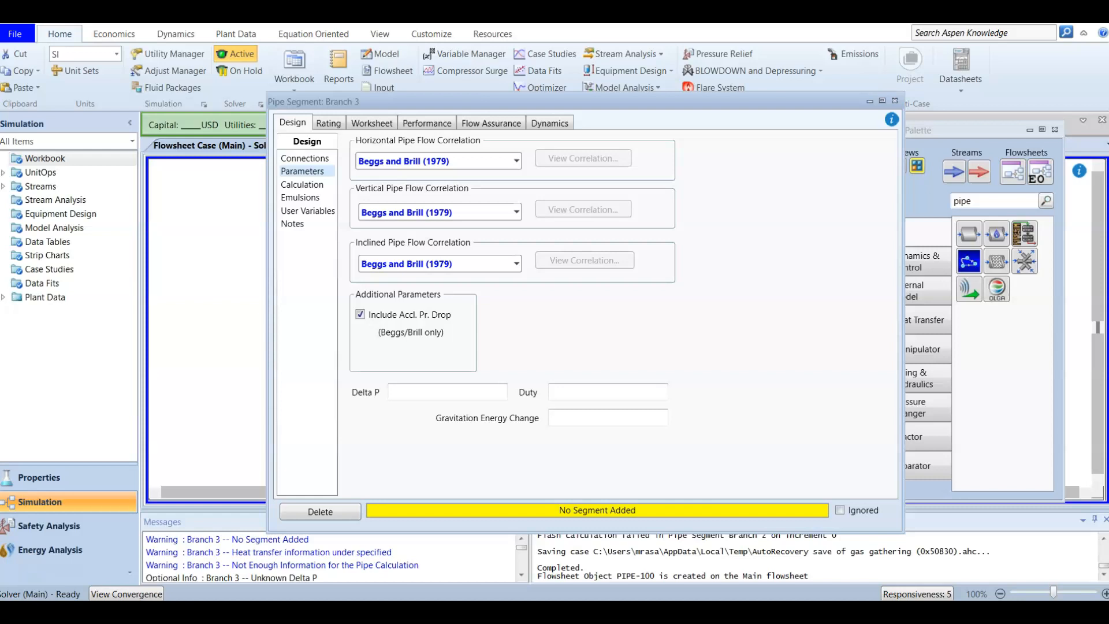
left_click(518, 159)
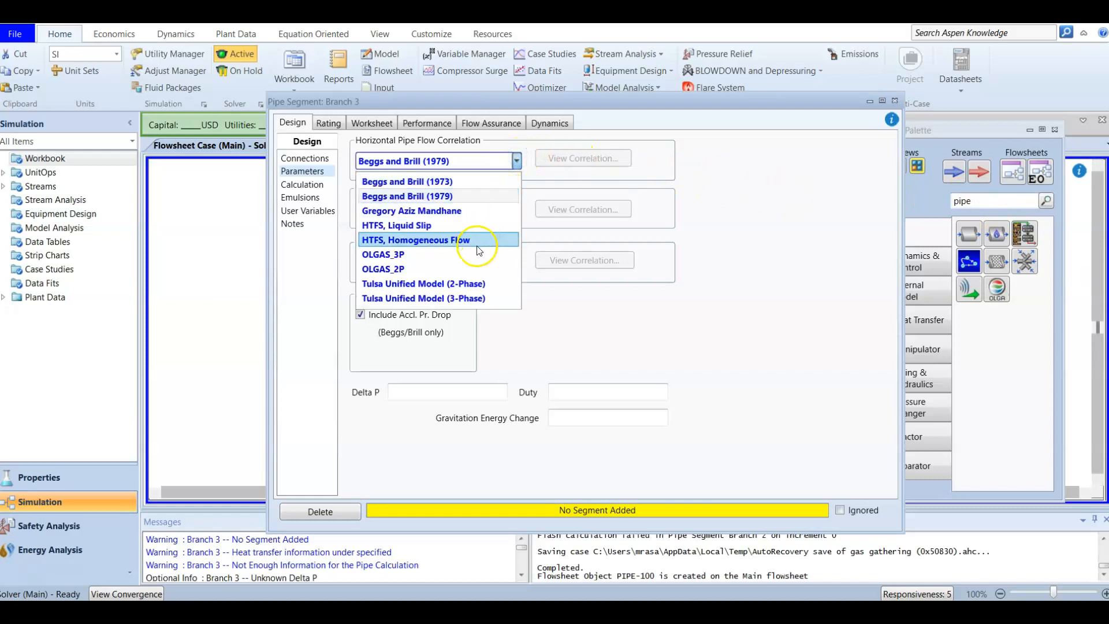
left_click(464, 305)
left_click(517, 212)
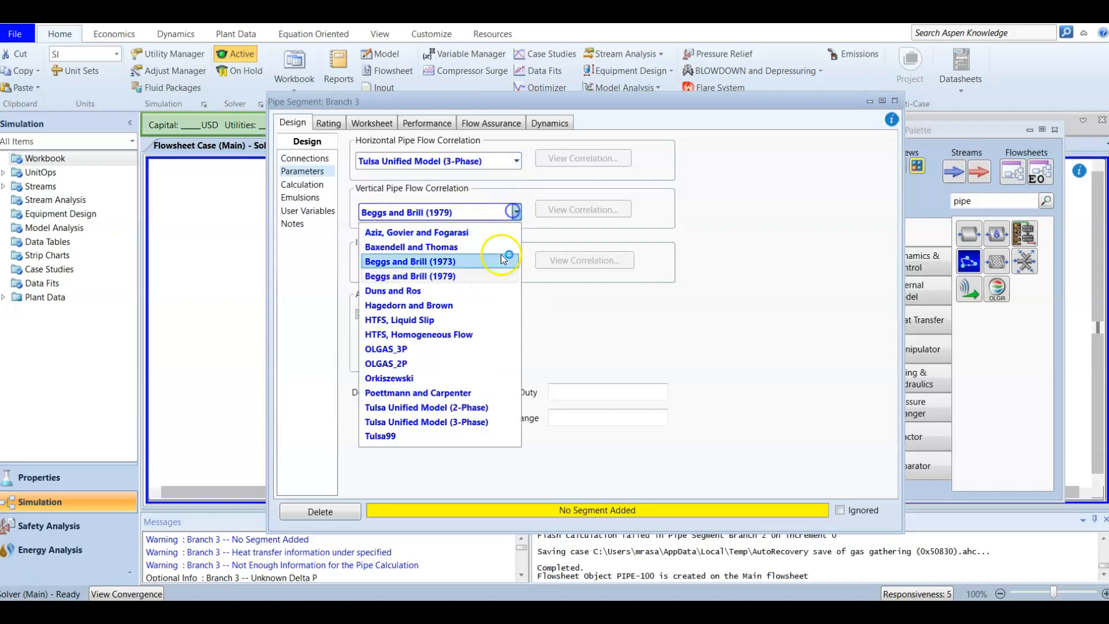
left_click(469, 422)
left_click(516, 263)
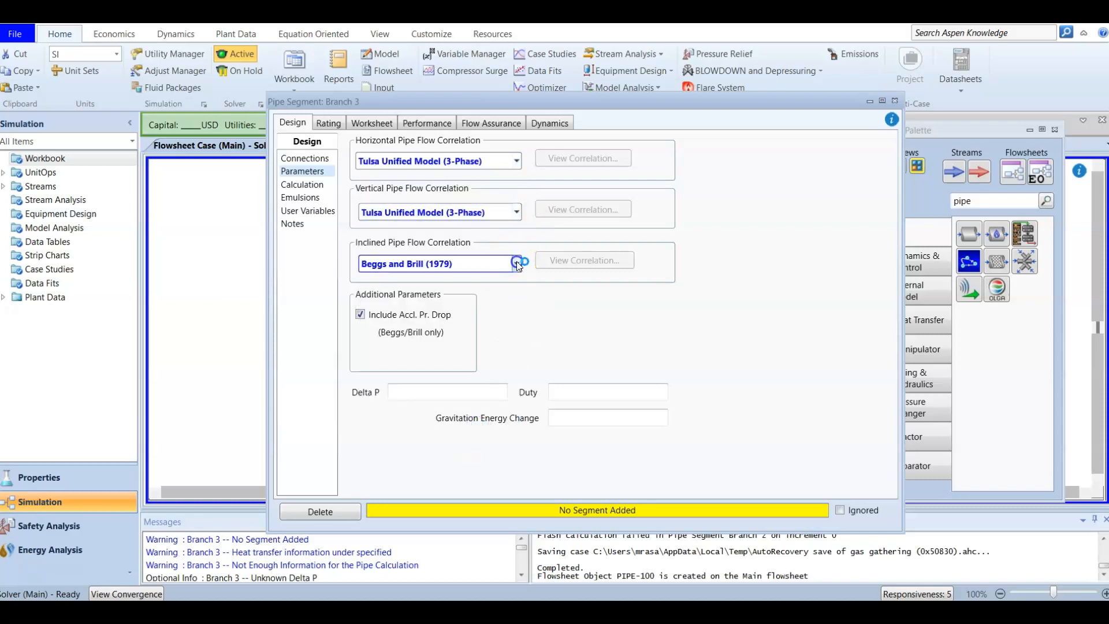
left_click(489, 401)
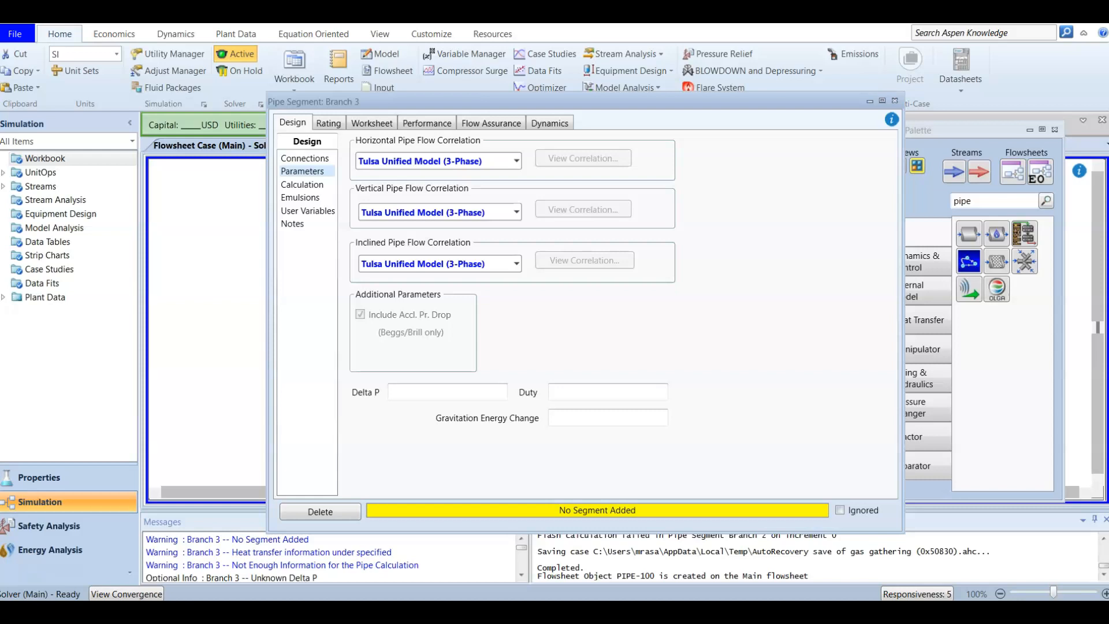
Step: Append three pipe segments to Branch 3's length-elevation profile
left_click(328, 123)
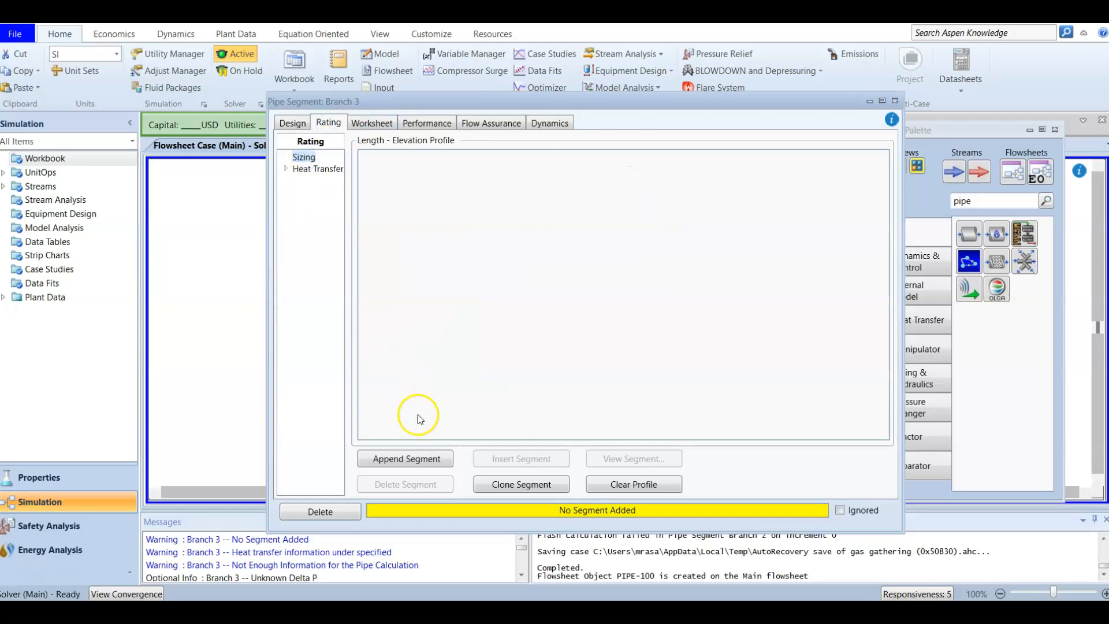
left_click(424, 459)
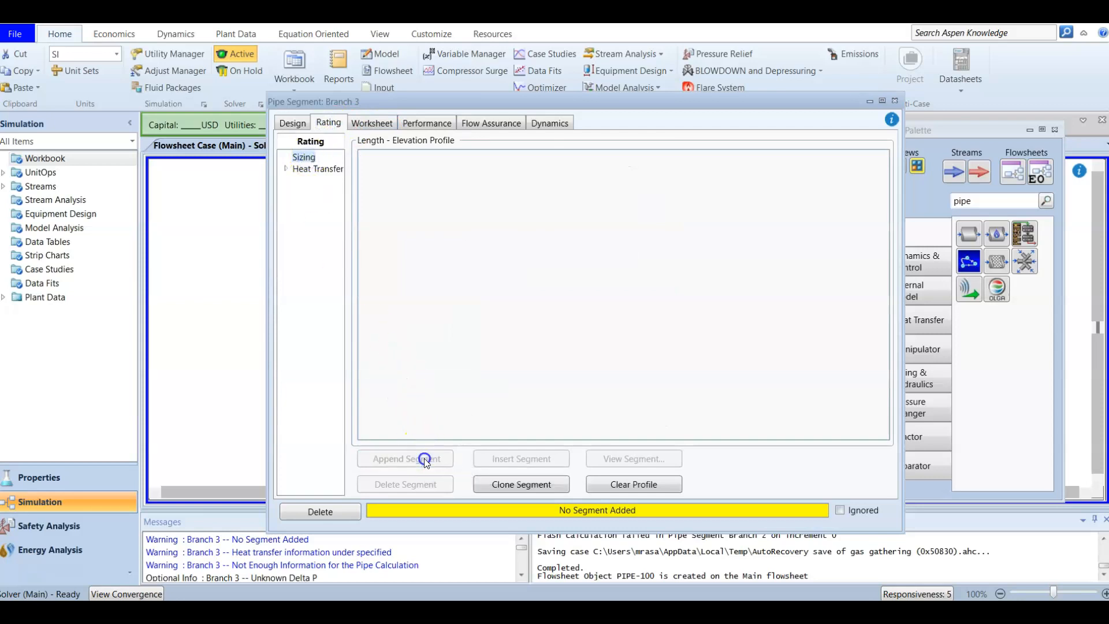
left_click(424, 460)
left_click(424, 459)
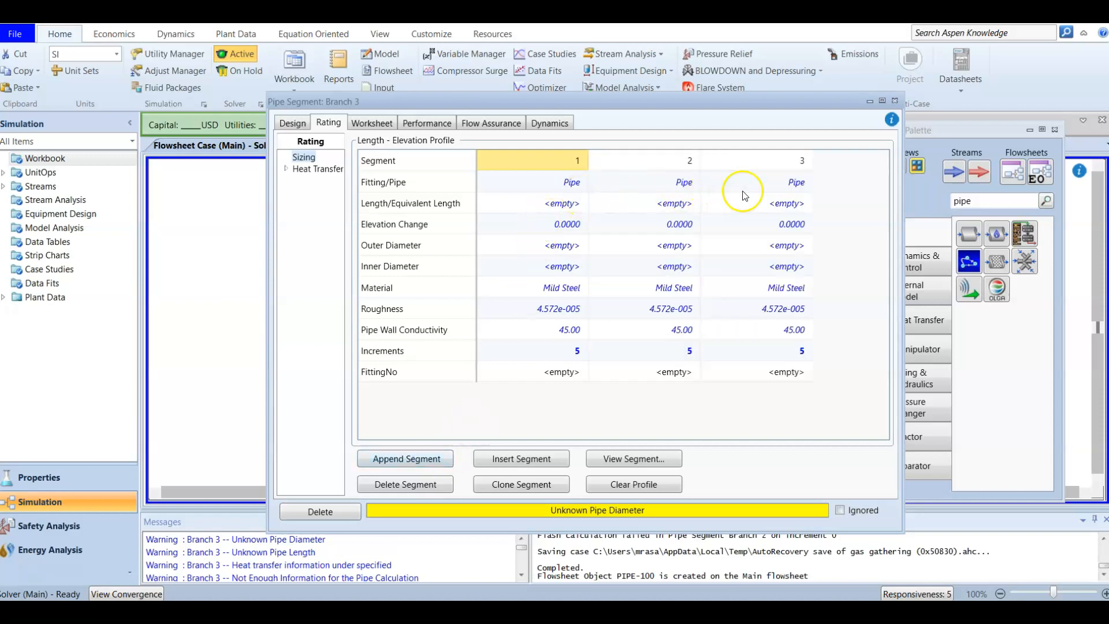
Step: Set segment 1 of Branch 3 to a length of 160 m and an elevation change of 12.20 m
left_click(570, 210)
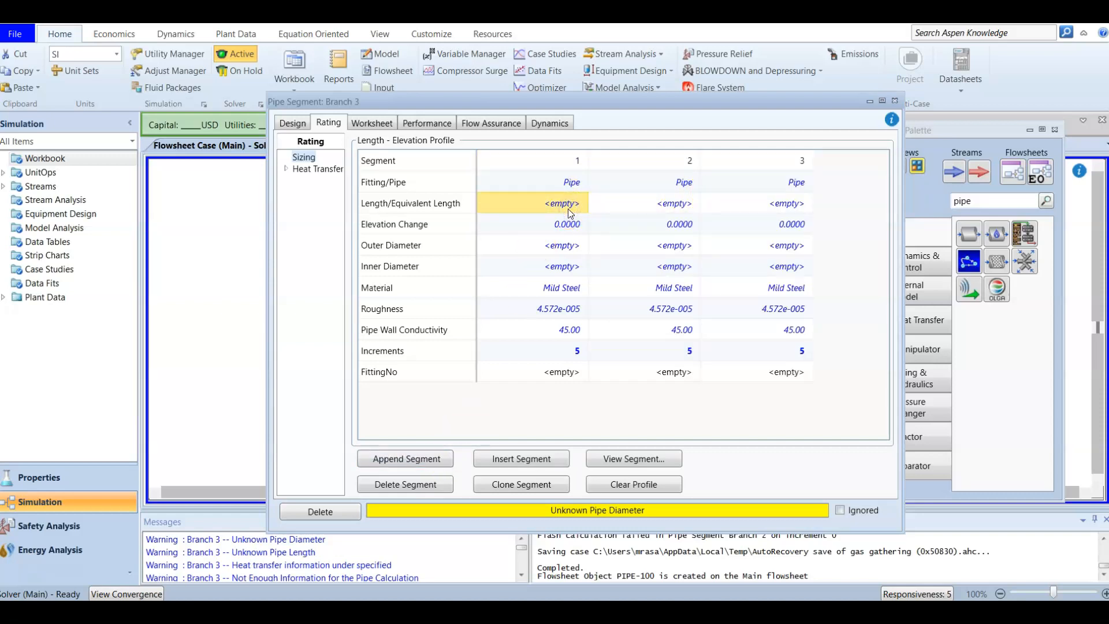
type("160")
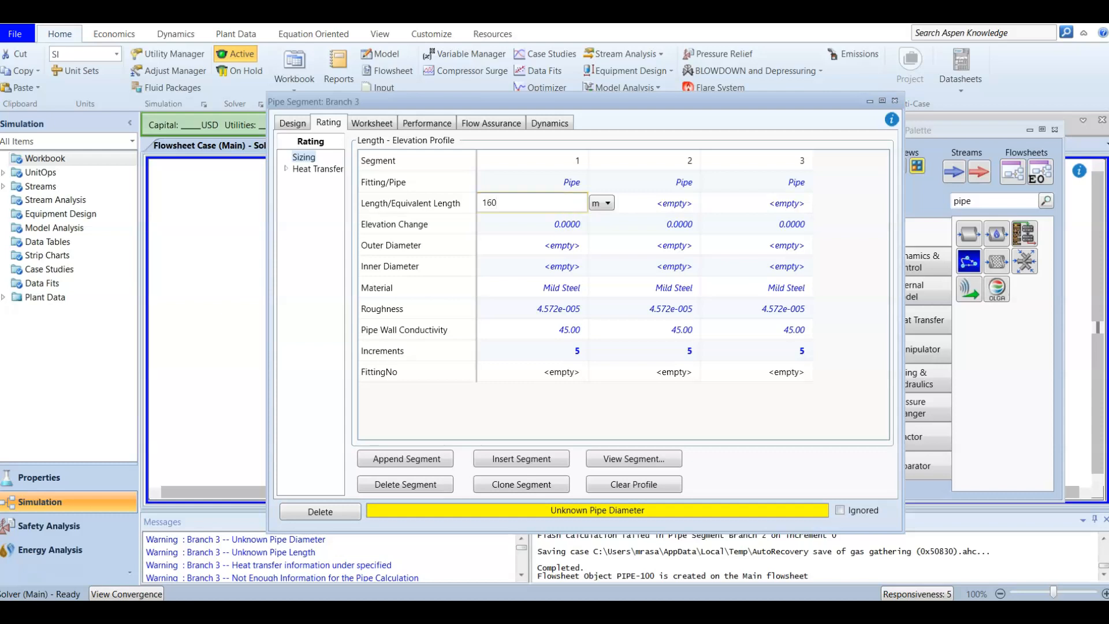
key("Return")
type("12.")
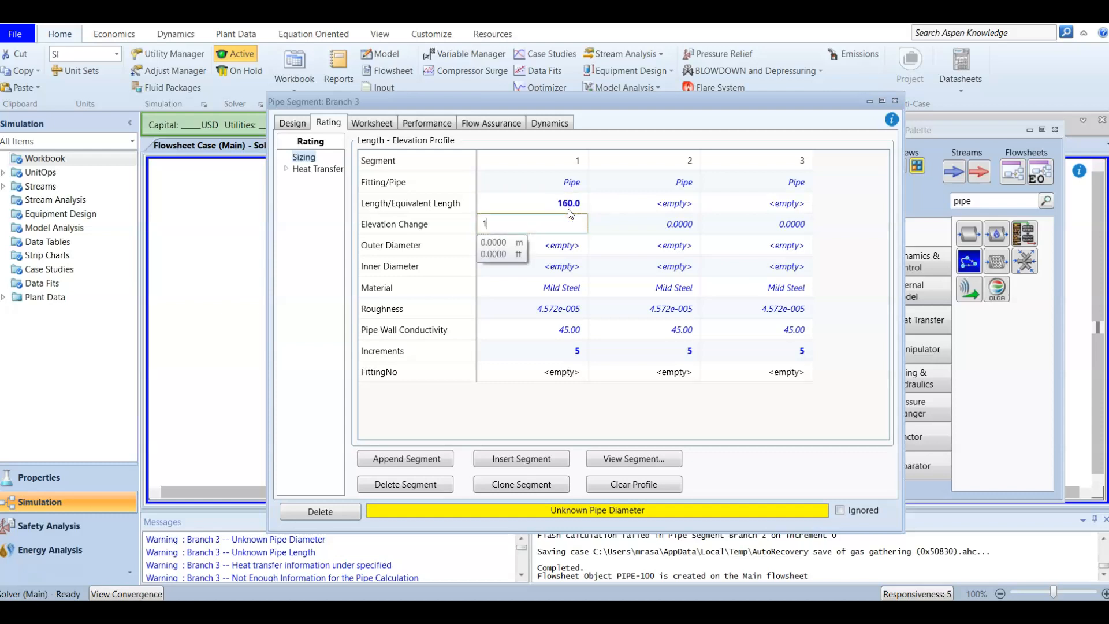
key("Return")
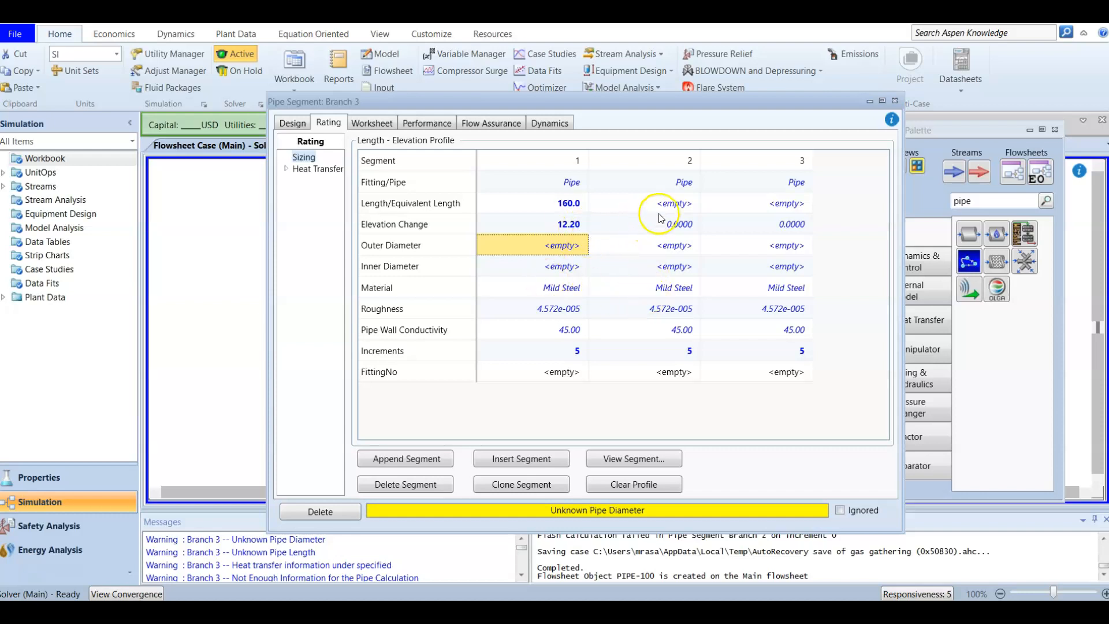
Step: Define segment 1 of Branch 3 as Schedule 40 pipe with an 80 mm nominal diameter
left_click(629, 459)
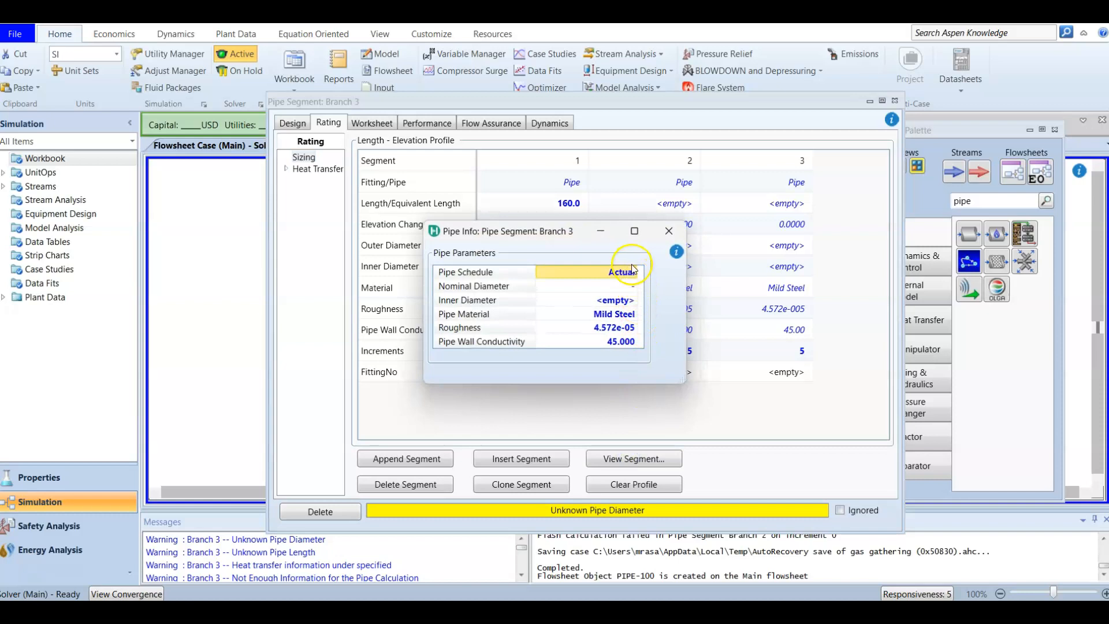
left_click(633, 273)
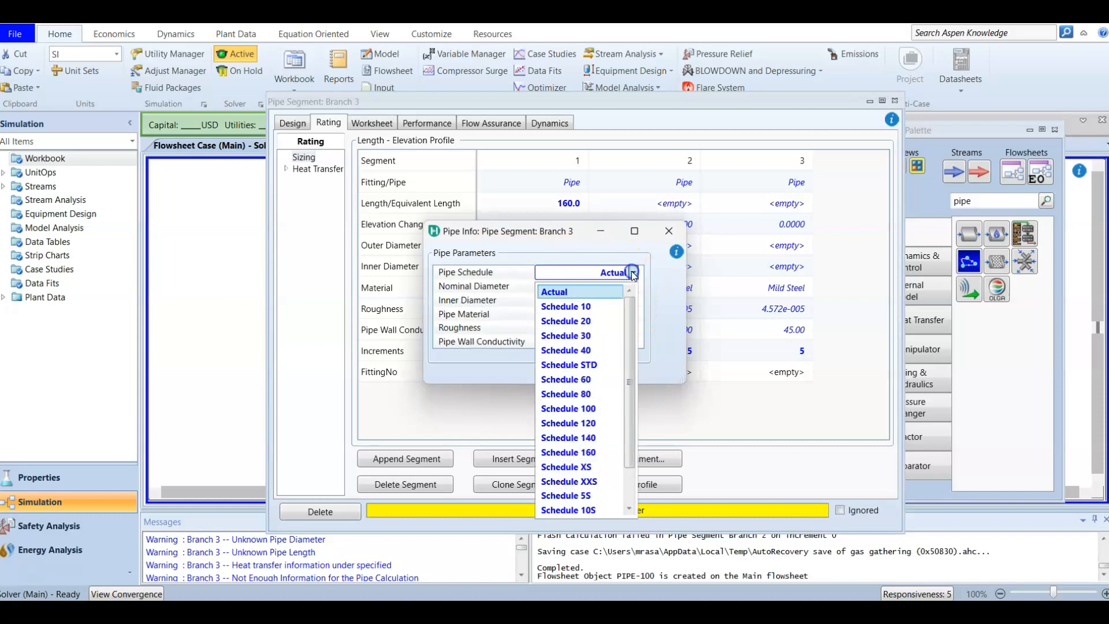
left_click(598, 354)
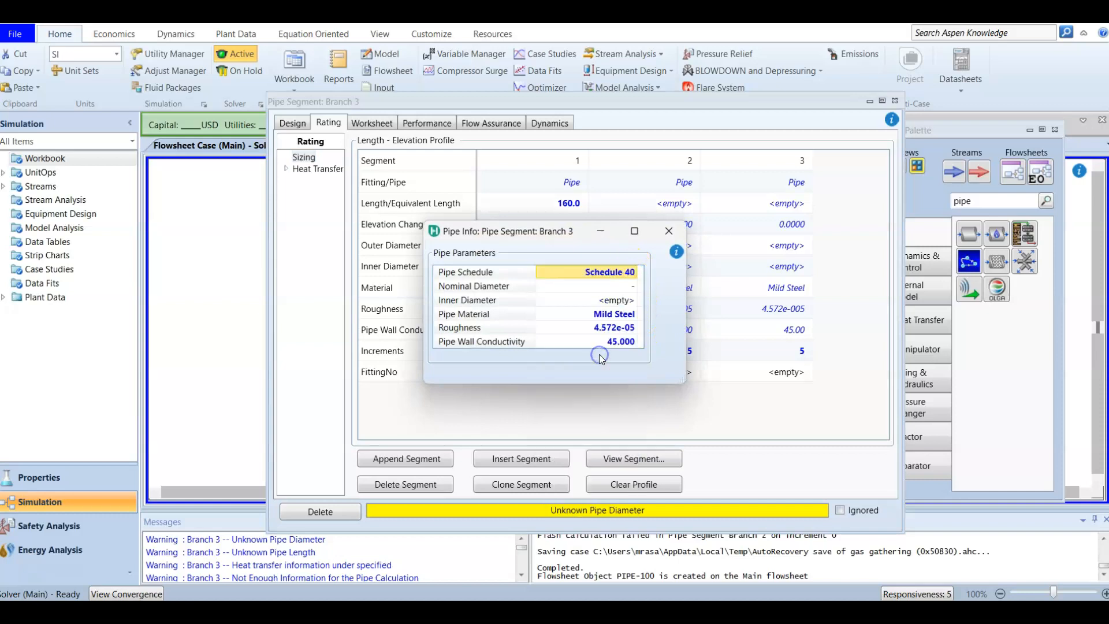
left_click(633, 287)
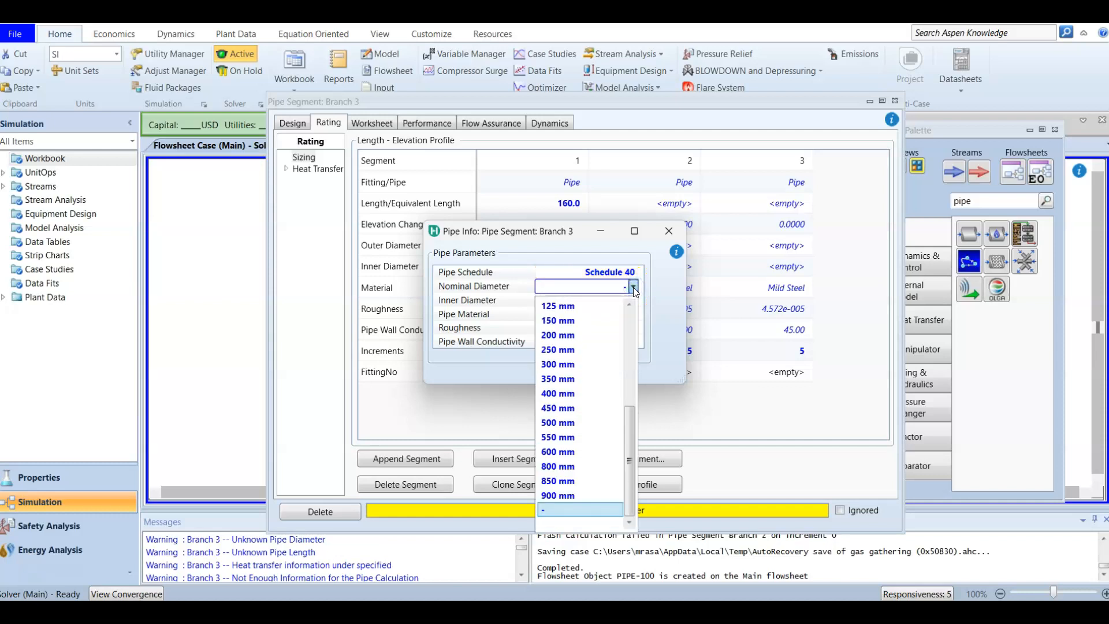
scroll(598, 372, "up", 5)
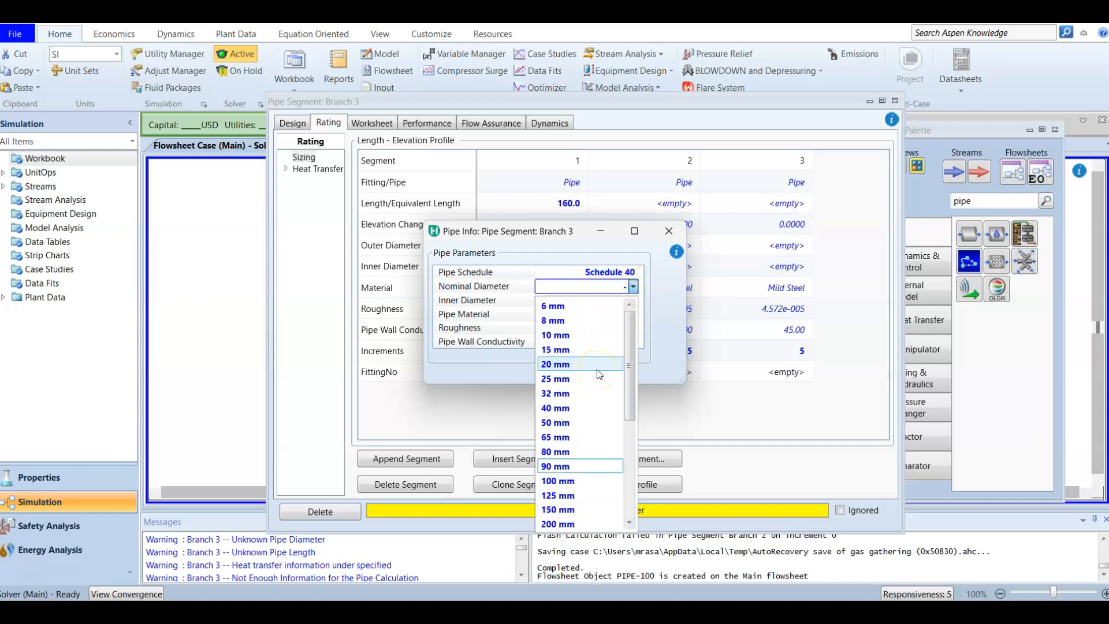
left_click(567, 450)
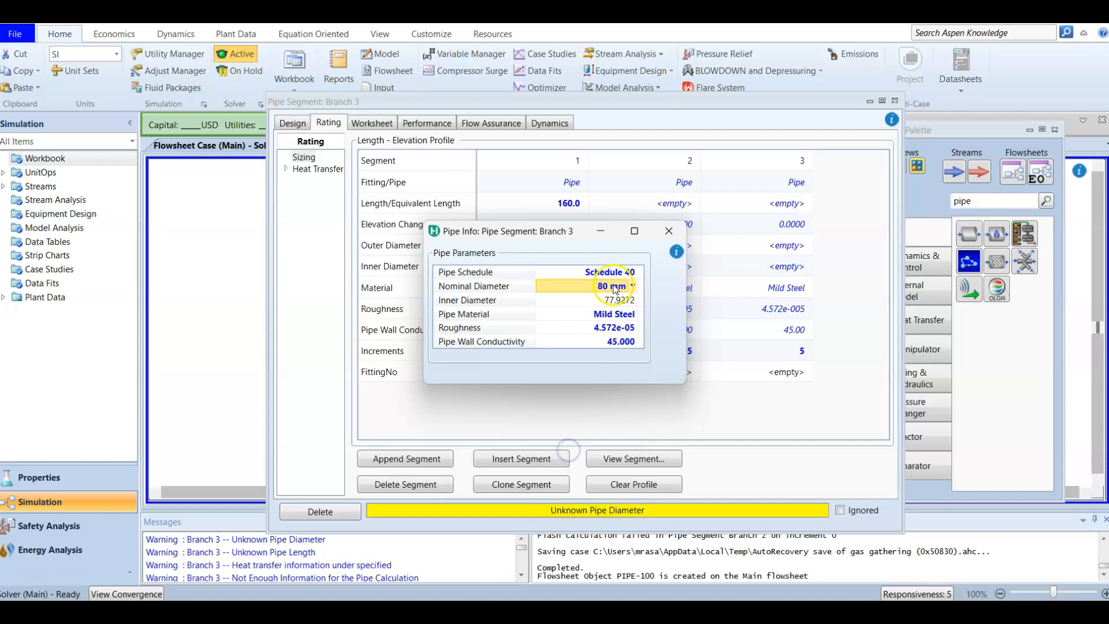
left_click(669, 231)
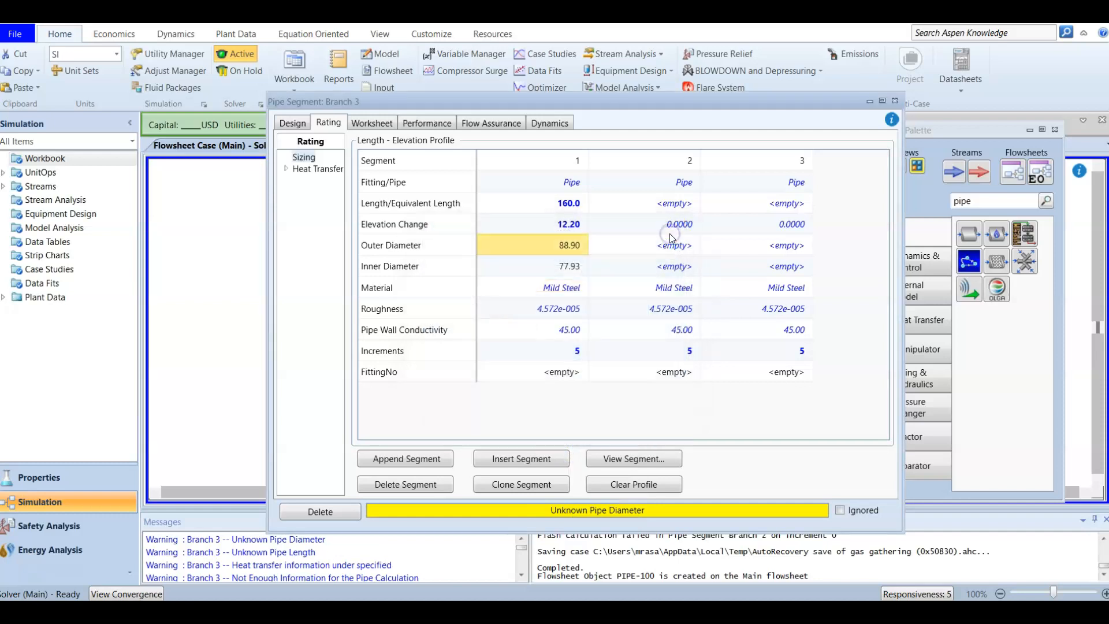
Step: Set segment 2 of Branch 3 to a length of 99 m and an elevation change of -14 m
left_click(678, 207)
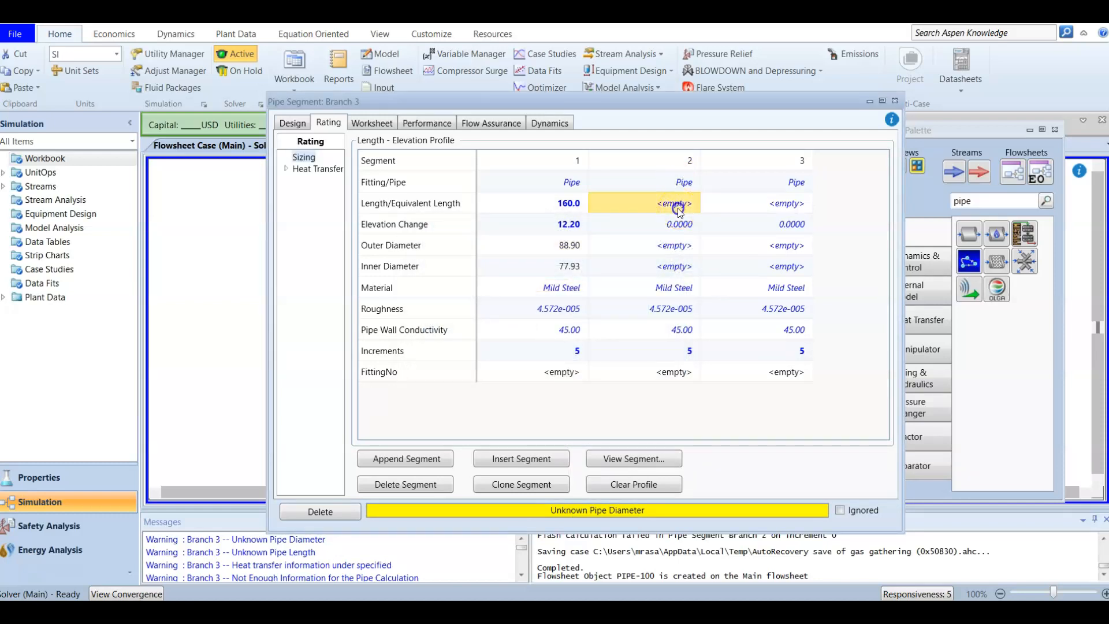
type("99")
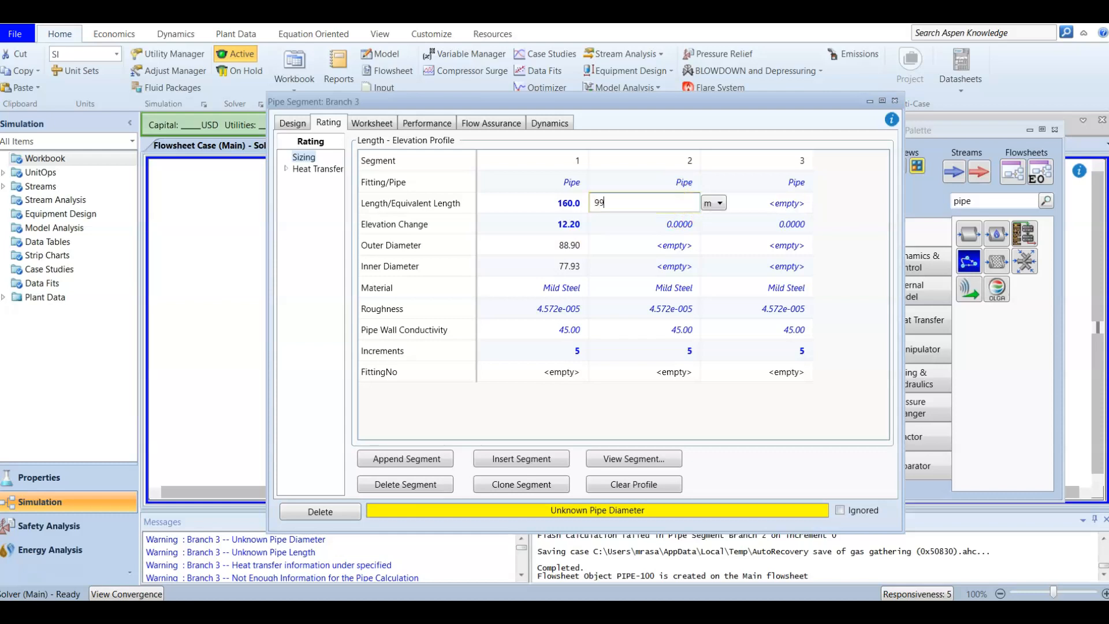
key("Return")
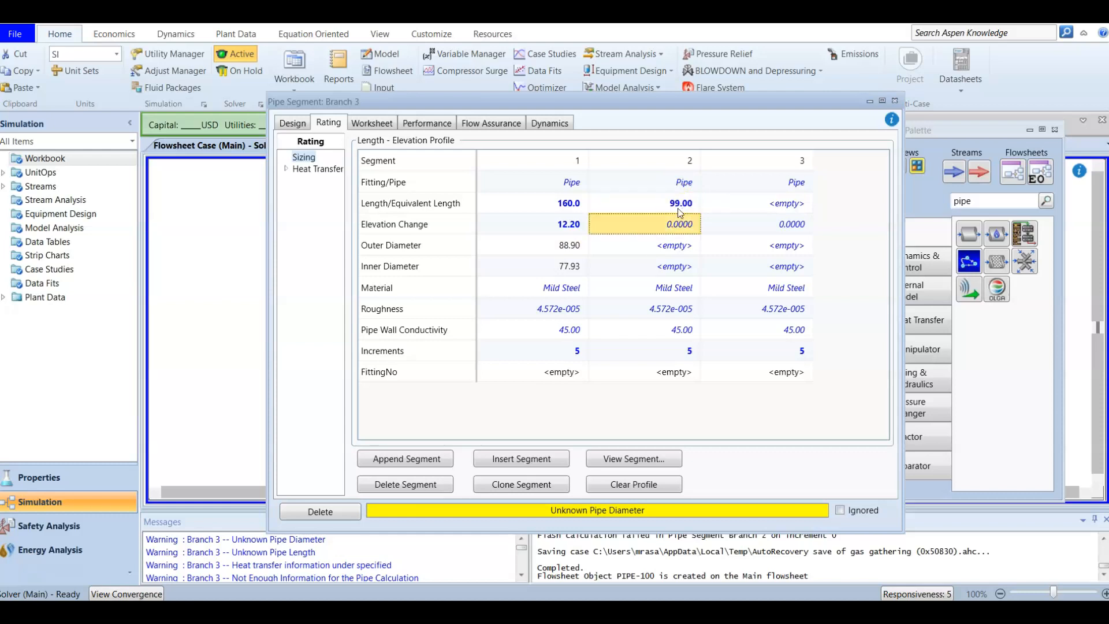
type("-1")
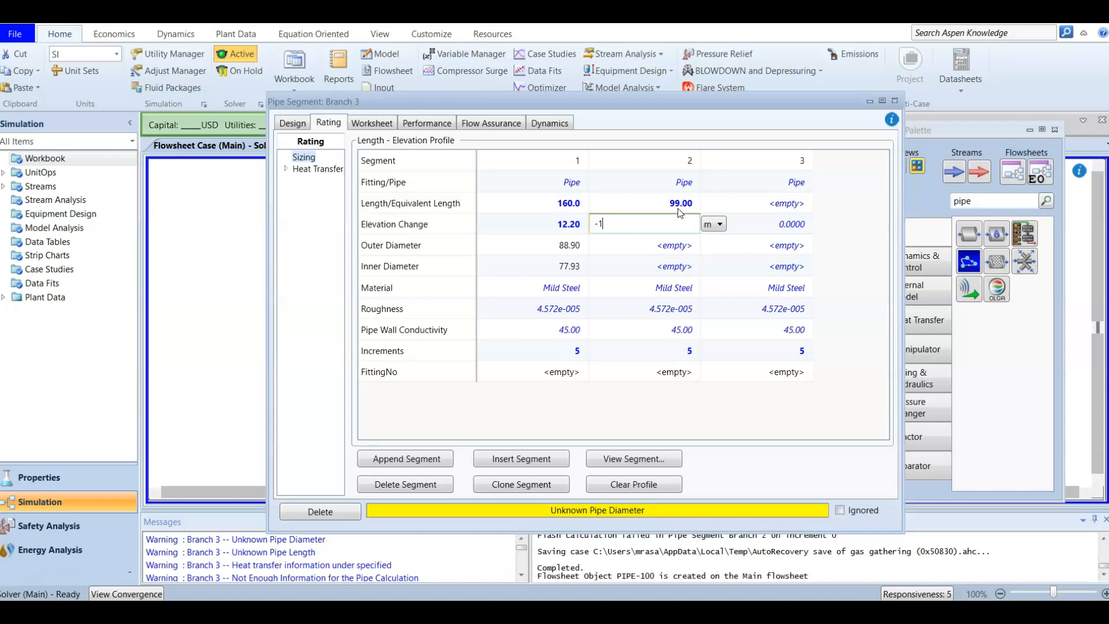
type("4")
key("Return")
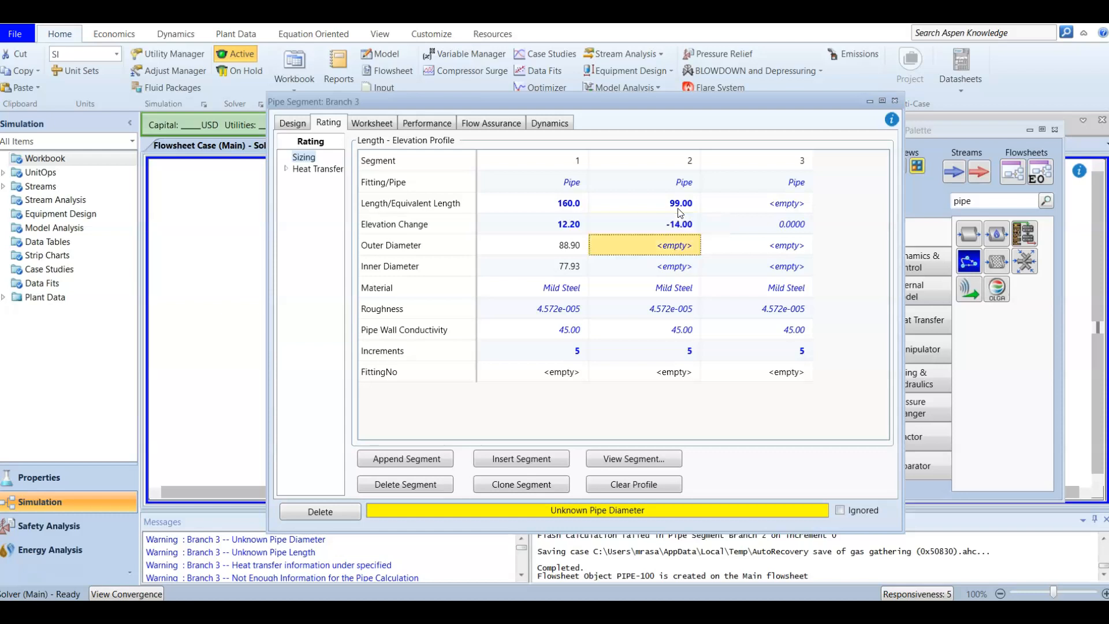
Step: Define segment 2 of Branch 3 as Schedule 40 pipe with an 80 mm nominal diameter
left_click(634, 461)
left_click(634, 273)
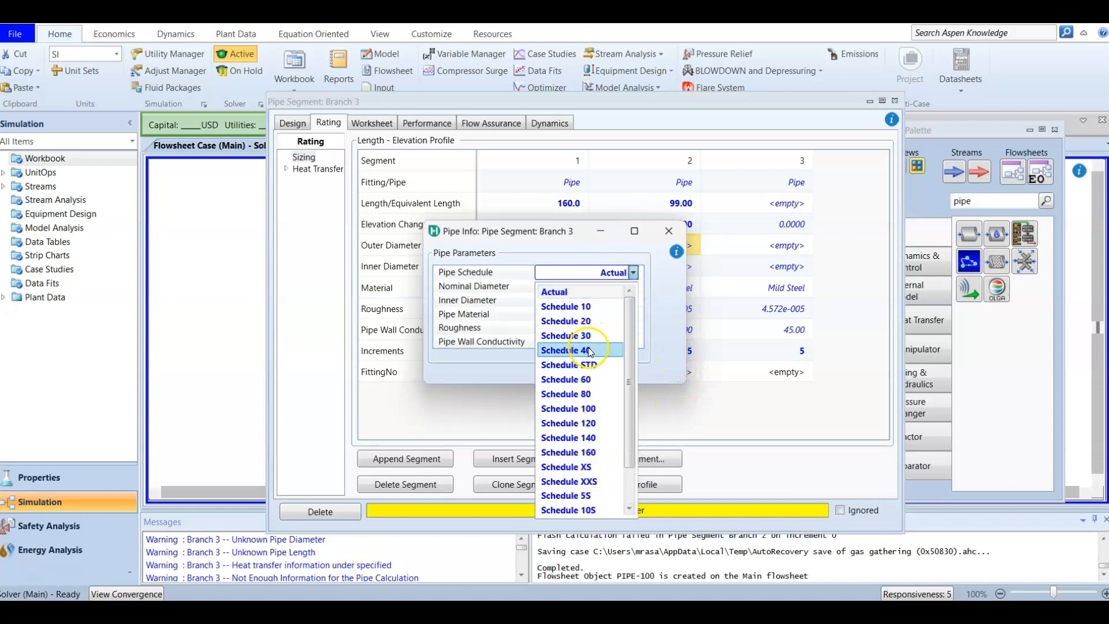
left_click(590, 350)
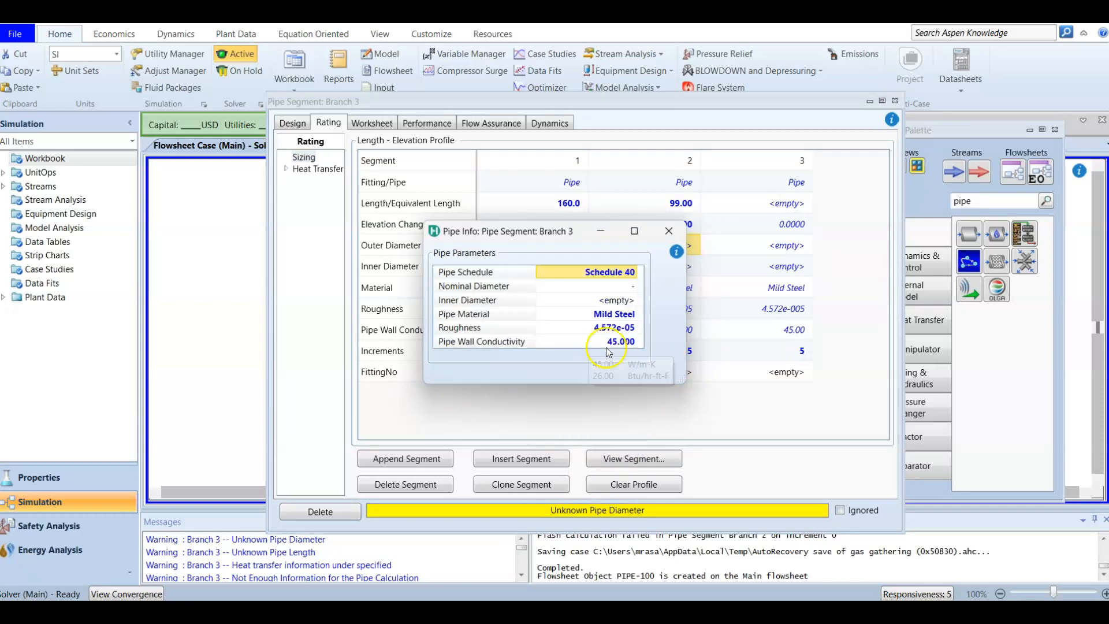
left_click(632, 289)
left_click(633, 287)
scroll(603, 355, "down", 2)
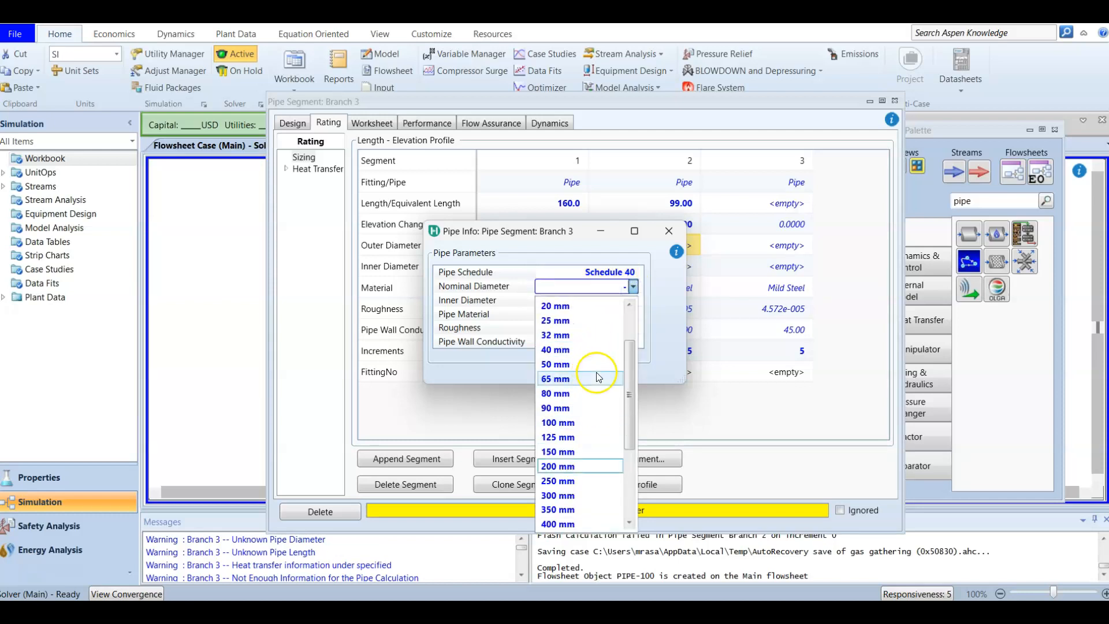
left_click(578, 396)
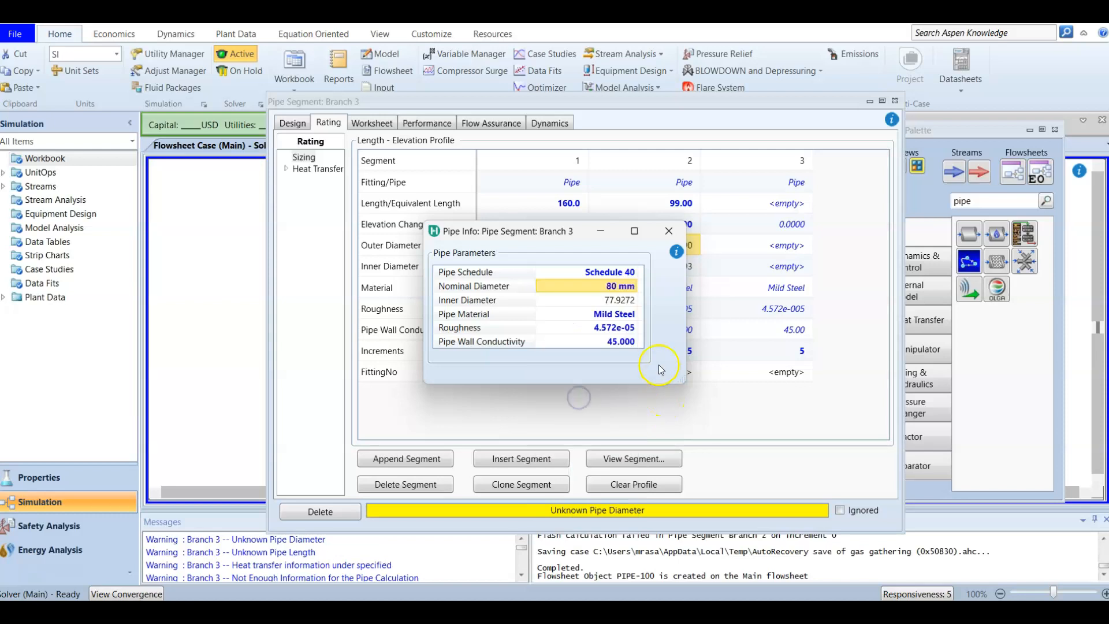
left_click(669, 231)
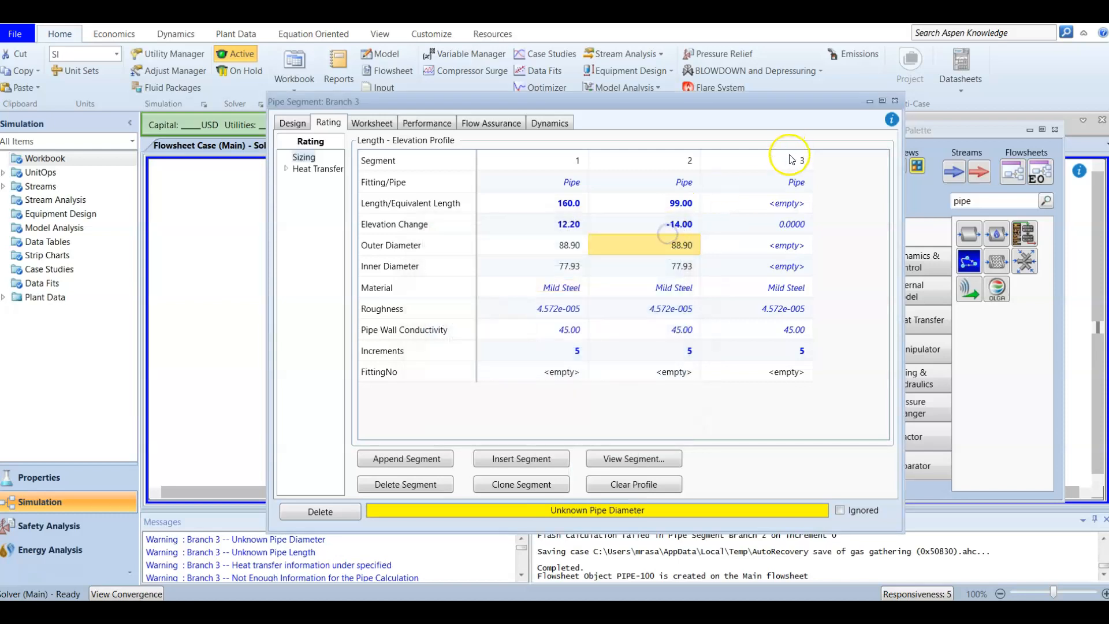
Step: Set segment 3 of Branch 3 to a length of 204 m and an elevation change of -0.9 m
left_click(789, 206)
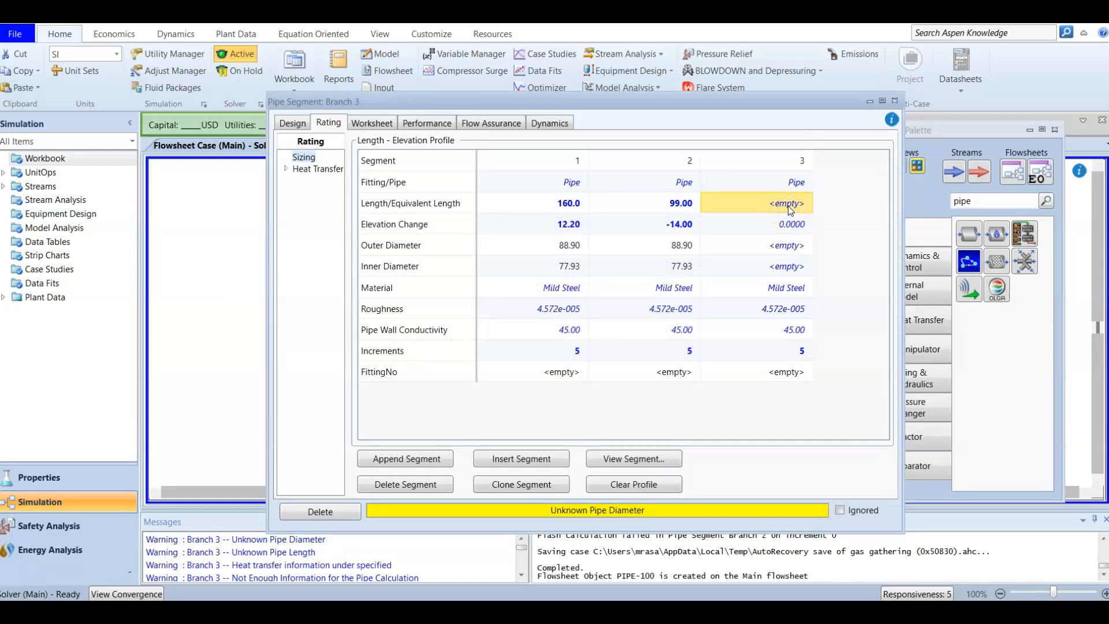
type("204")
key("Return")
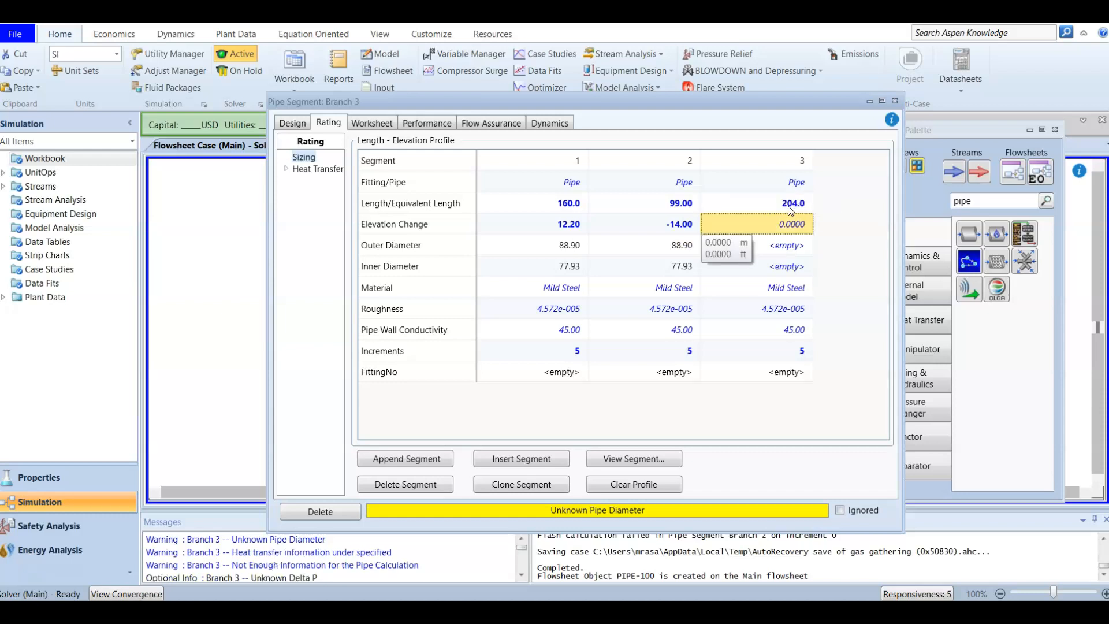
type("-0.9")
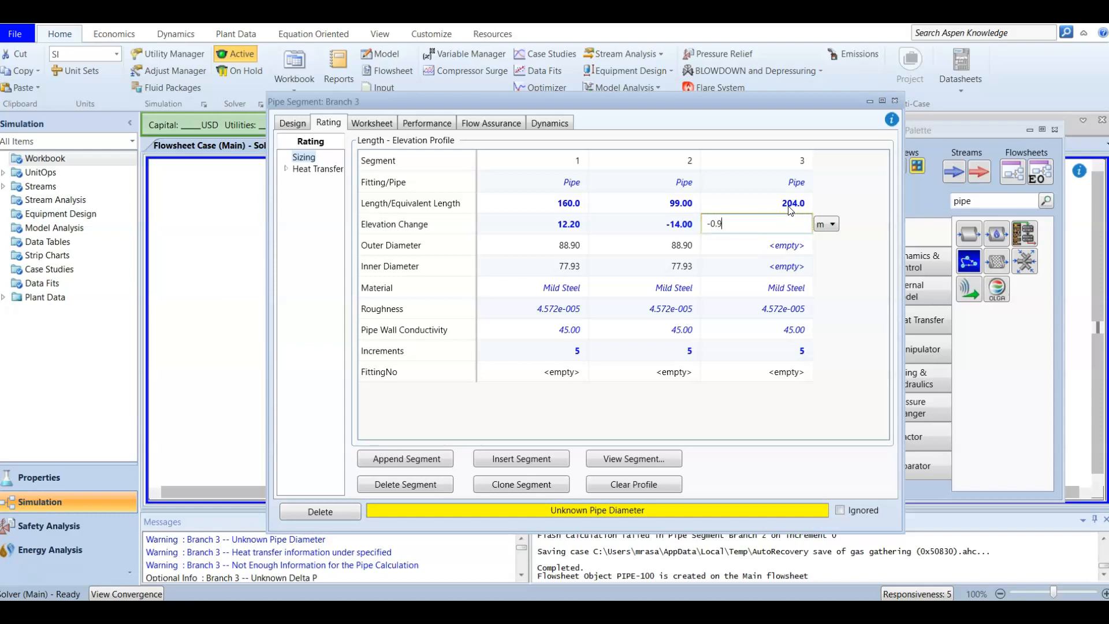
key("Return")
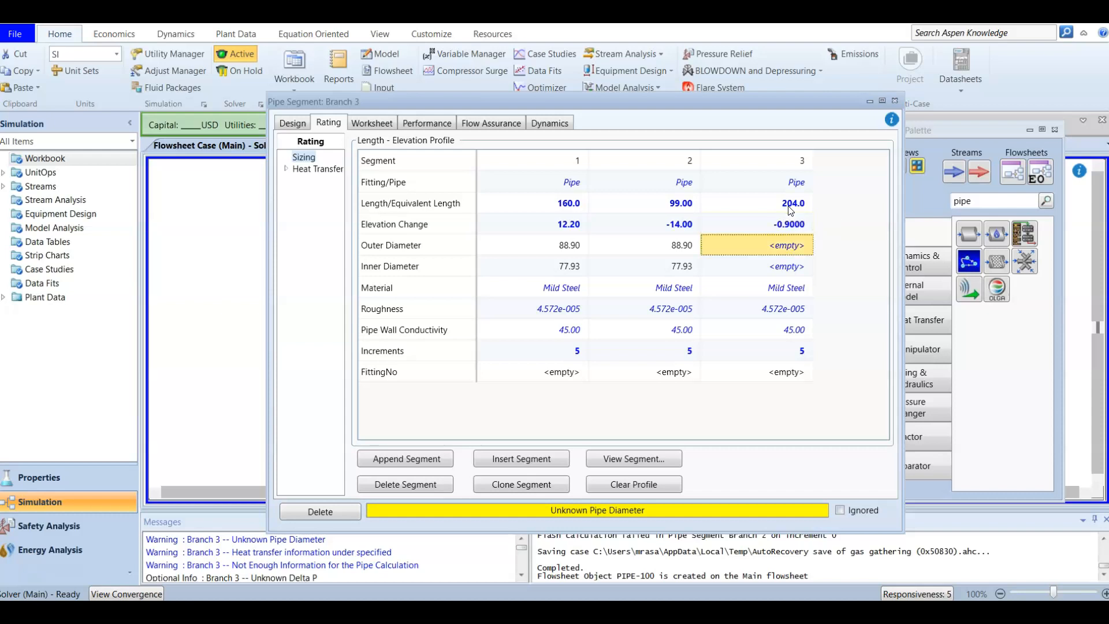
Step: Define segment 3 of Branch 3 as Schedule 40 pipe with an 80 mm nominal diameter
left_click(634, 458)
left_click(634, 272)
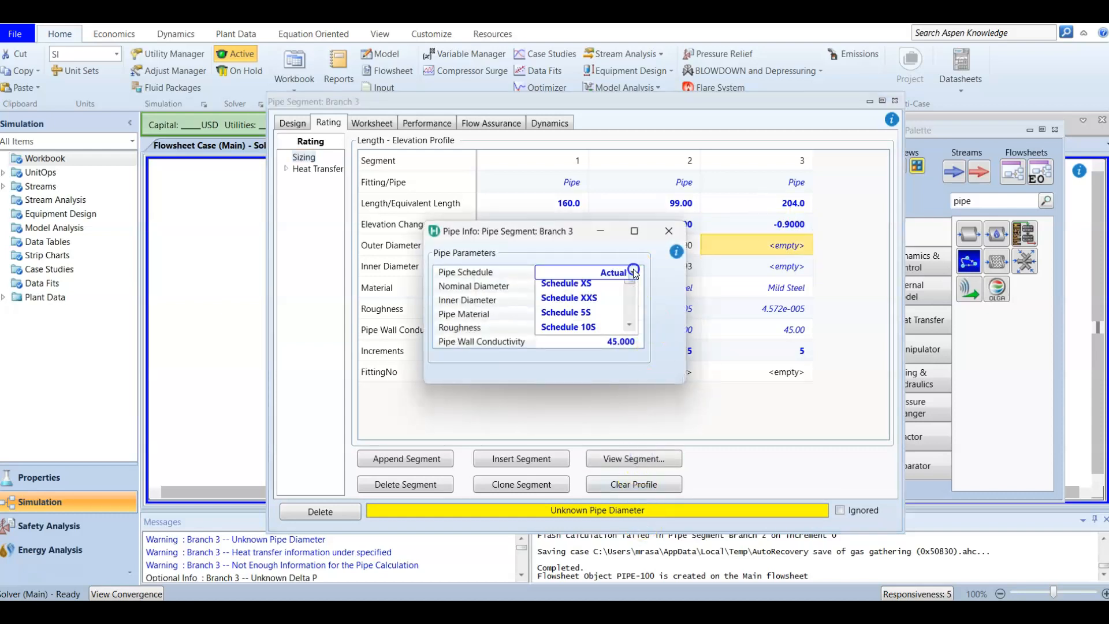
left_click(601, 348)
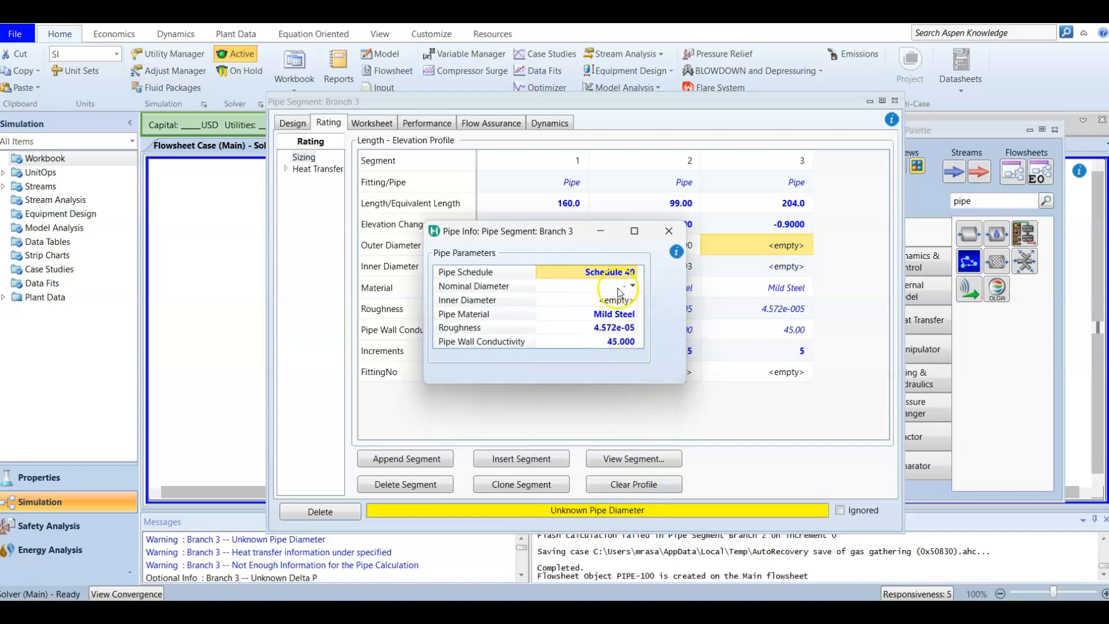
left_click(632, 289)
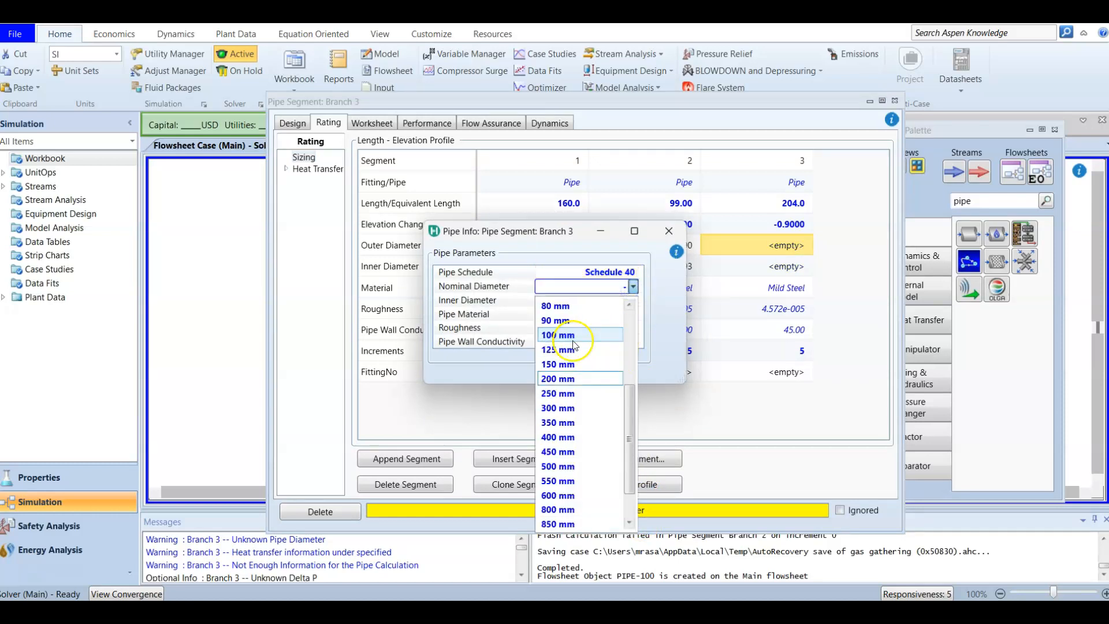
left_click(572, 307)
left_click(669, 230)
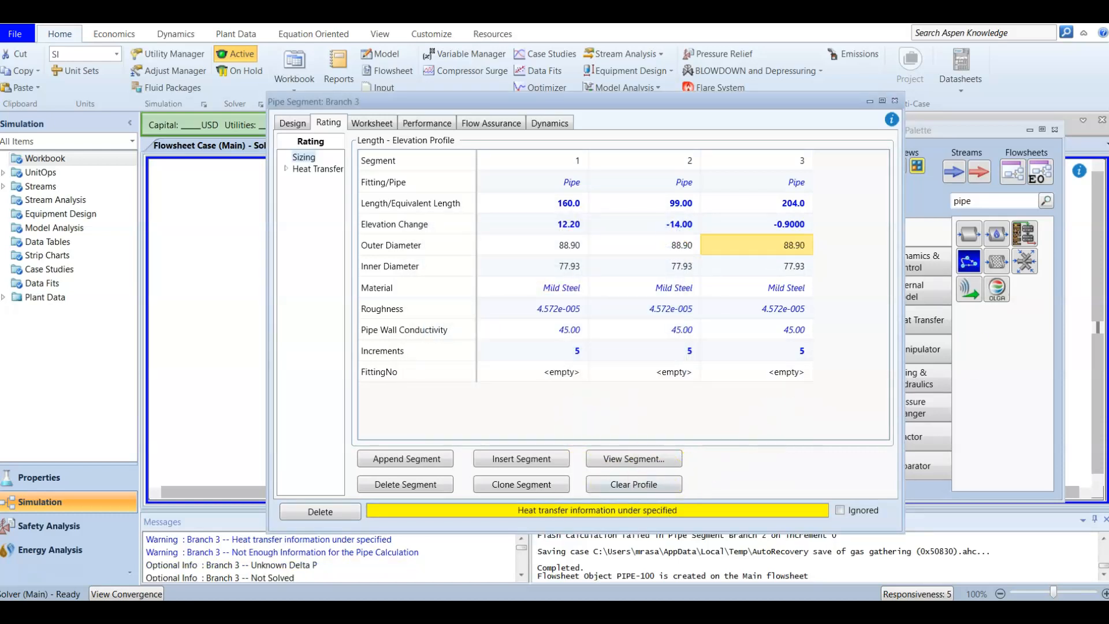
Step: Set up Branch 3's heat transfer coefficient estimation with a 5 °C ambient temperature, including the pipe wall and outer HTC
left_click(287, 169)
left_click(326, 218)
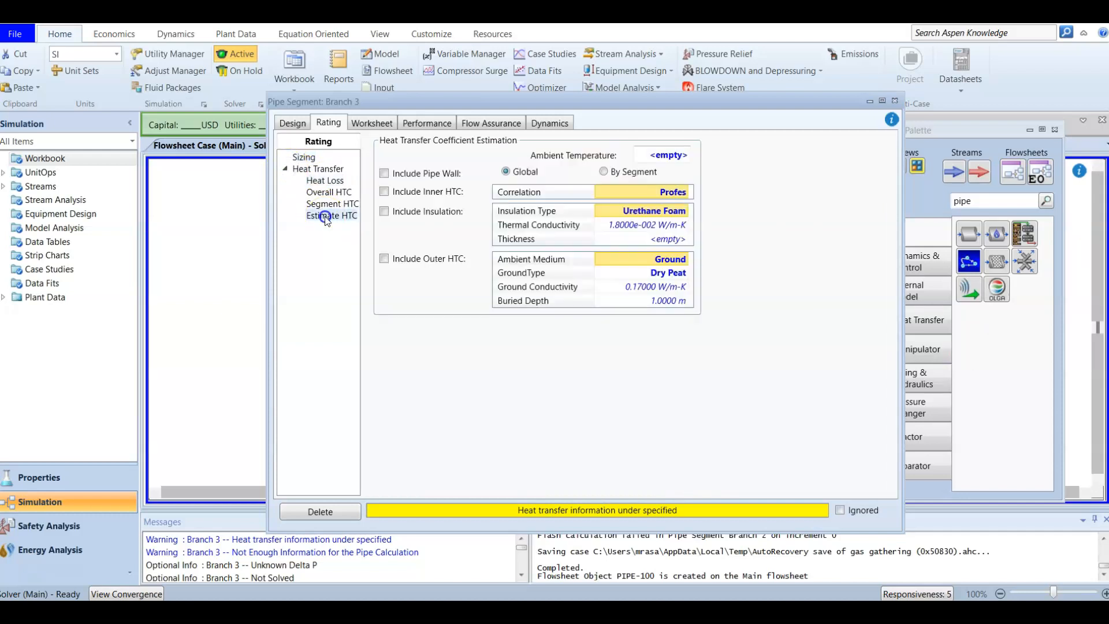
left_click(654, 157)
type("5")
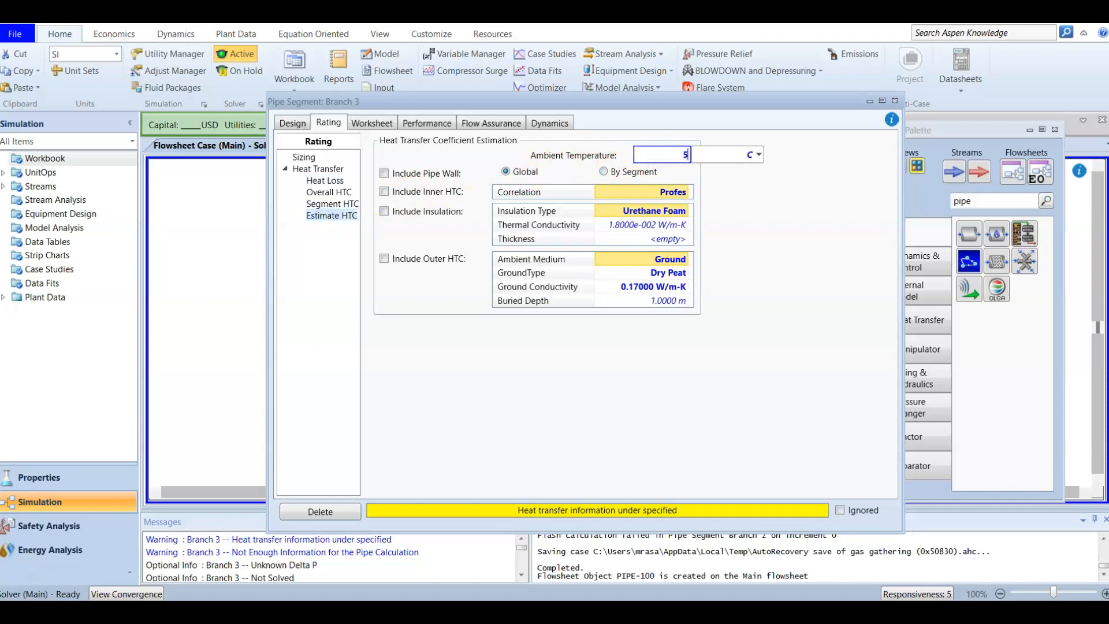
left_click(755, 342)
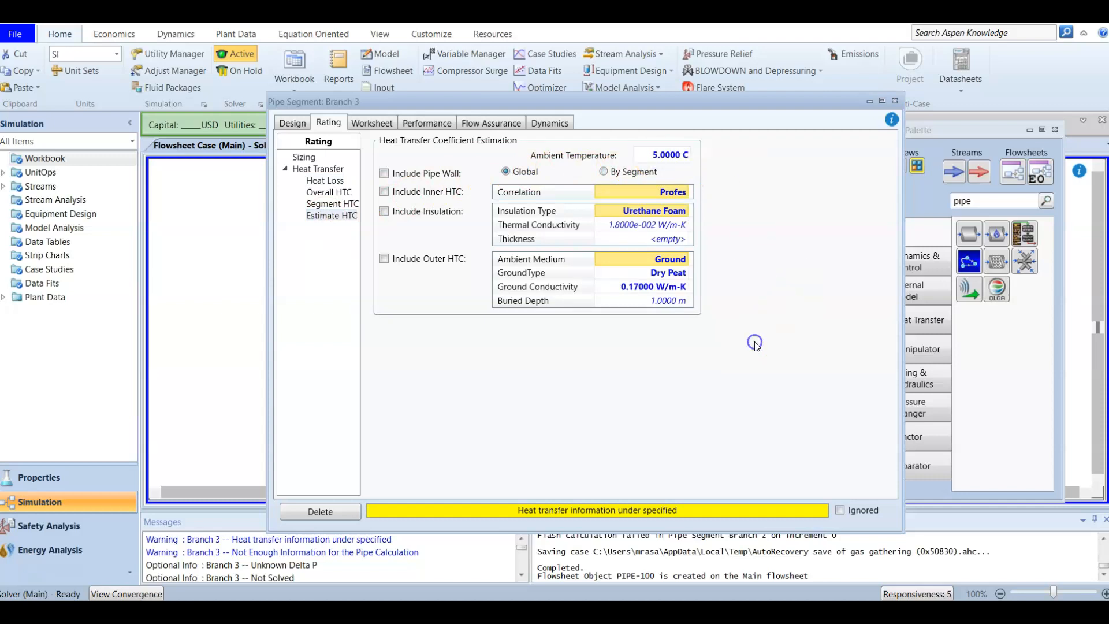
left_click(385, 173)
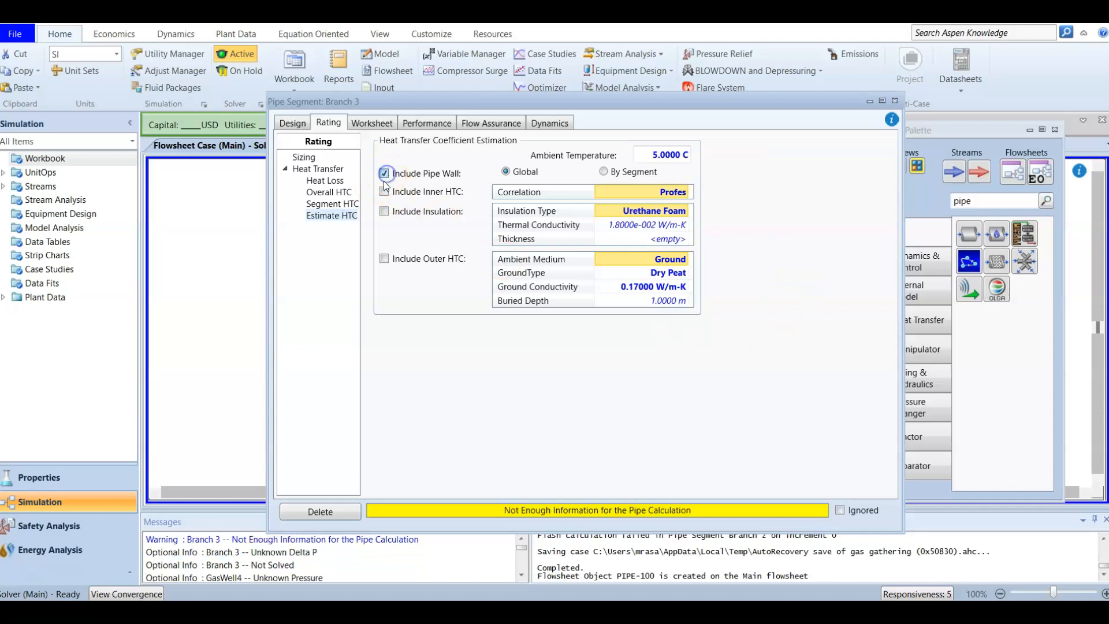
left_click(384, 259)
Step: Set the increments to 10 for all three segments in Branch 3's length-elevation profile
left_click(306, 158)
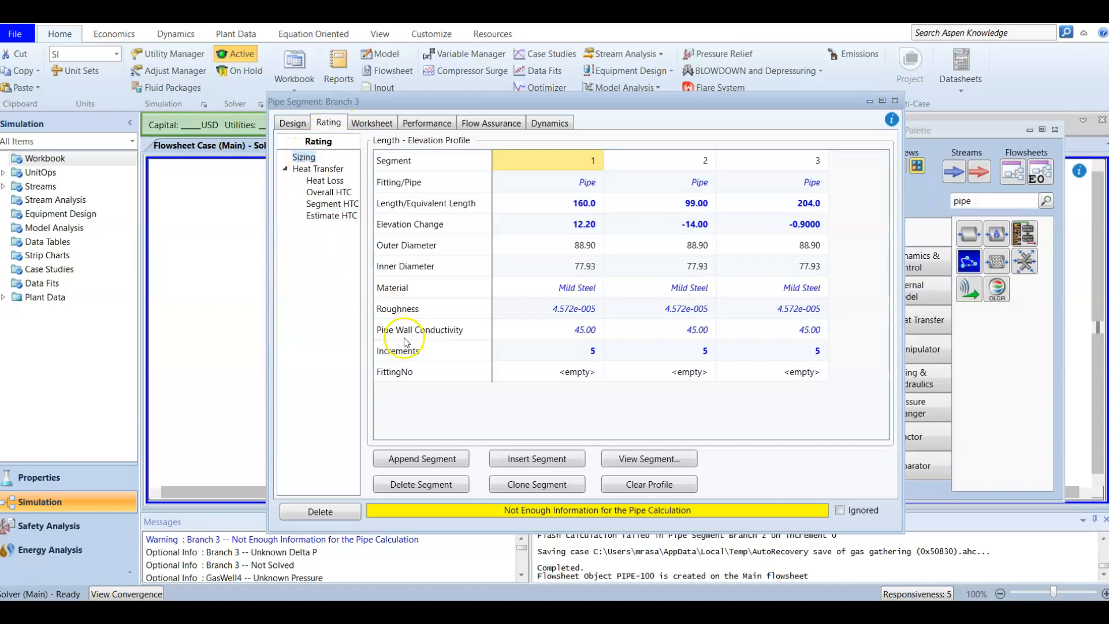
left_click(587, 351)
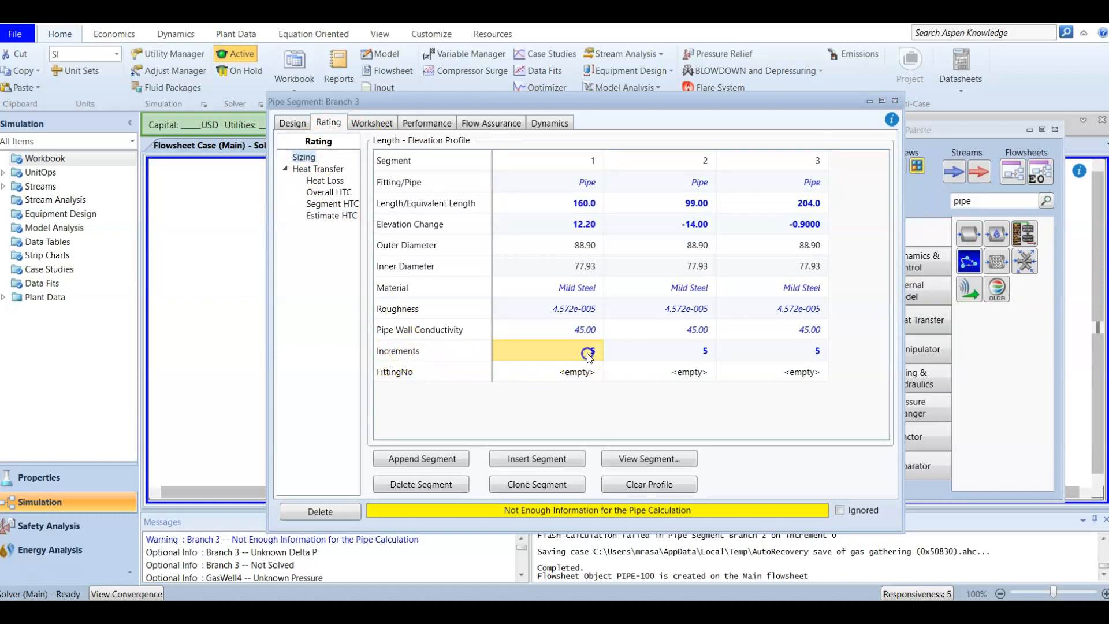
type("10")
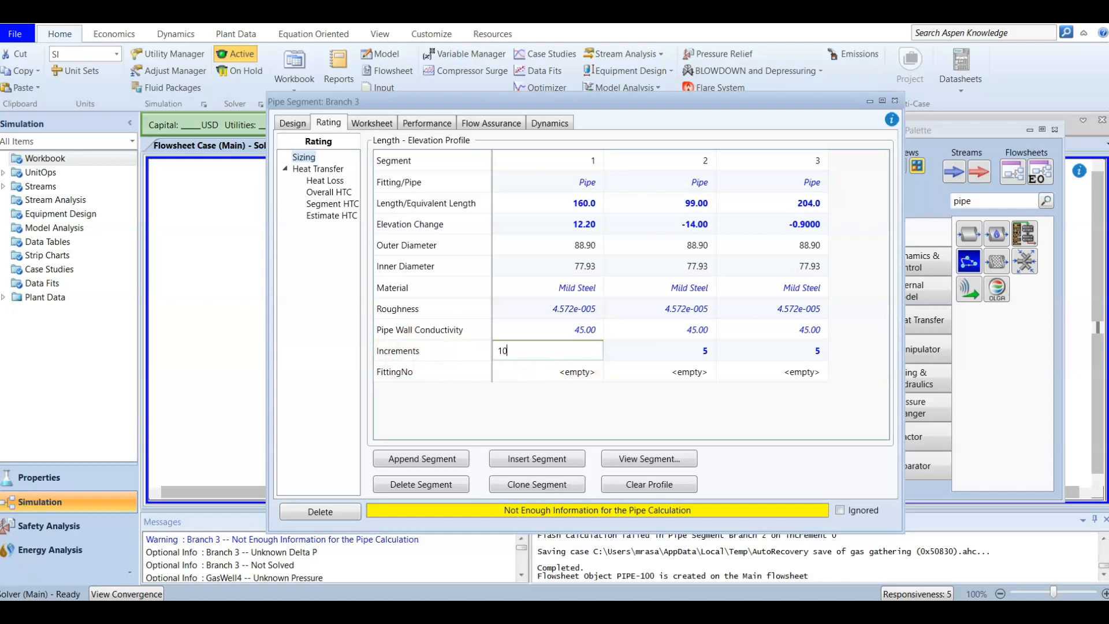
left_click(700, 352)
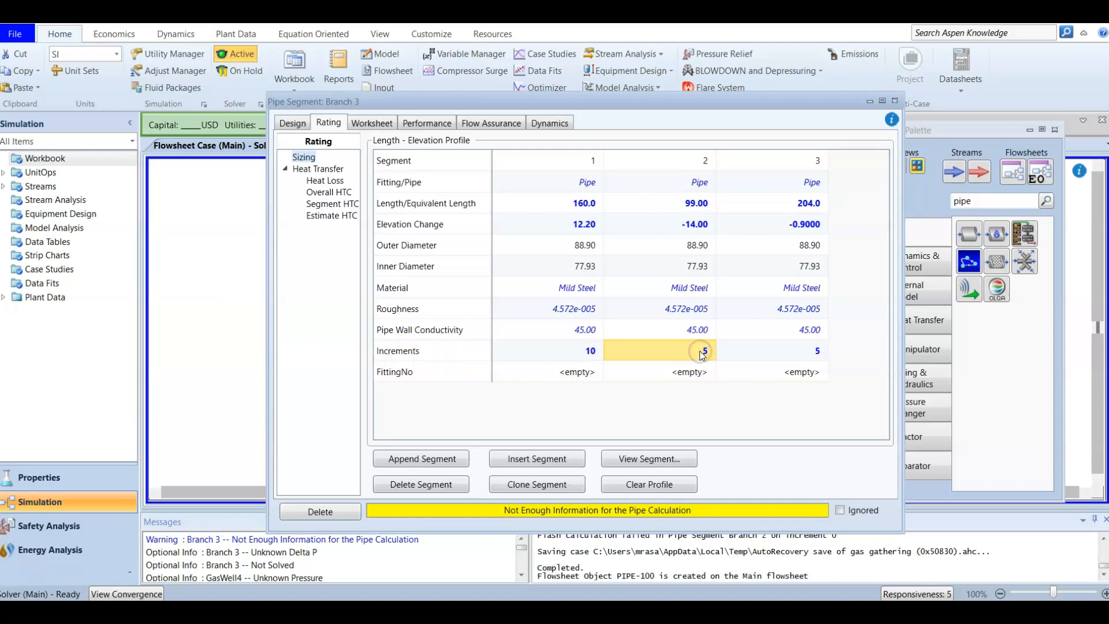
type("10")
left_click(810, 352)
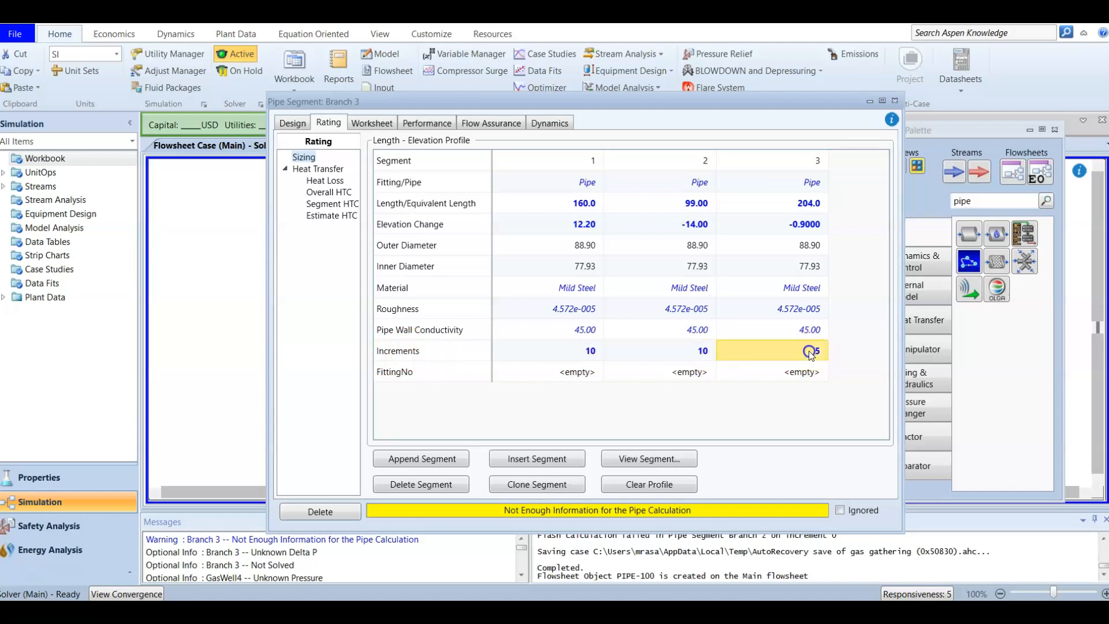
type("10")
key("Return")
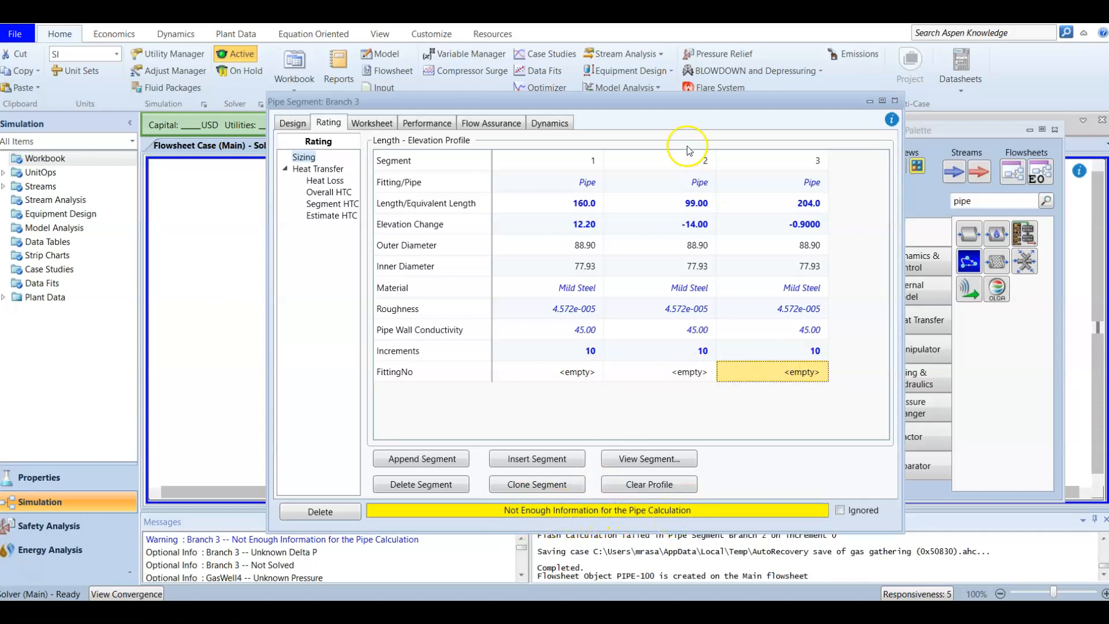
Step: Close Branch 3's pipe segment properties and return to the flowsheet
left_click_drag(596, 237, 572, 425)
left_click_drag(479, 430, 553, 115)
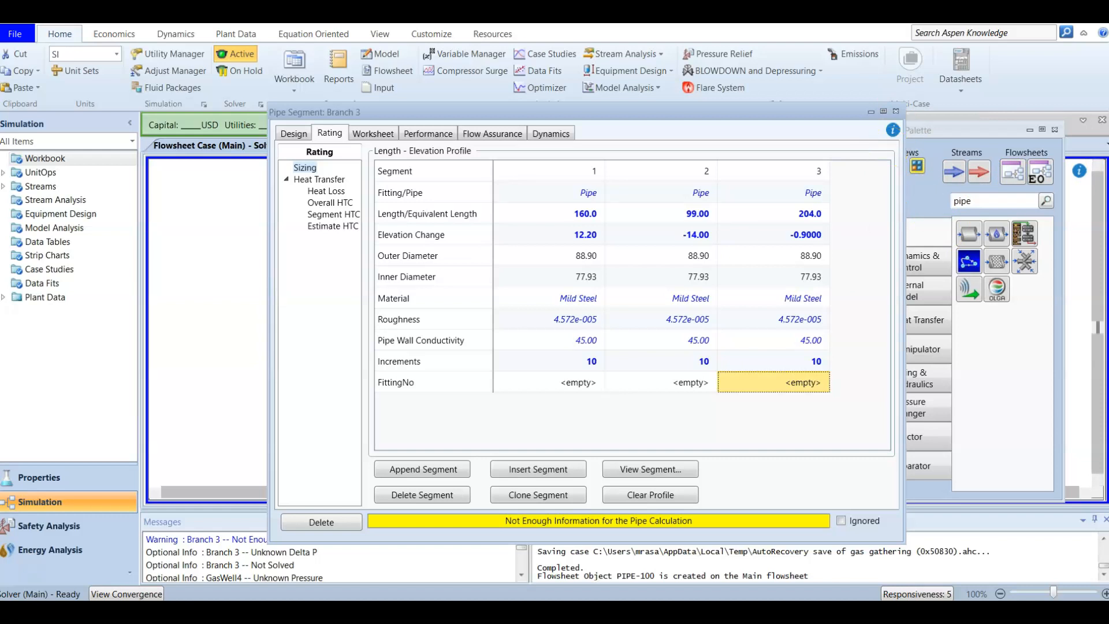
left_click(896, 111)
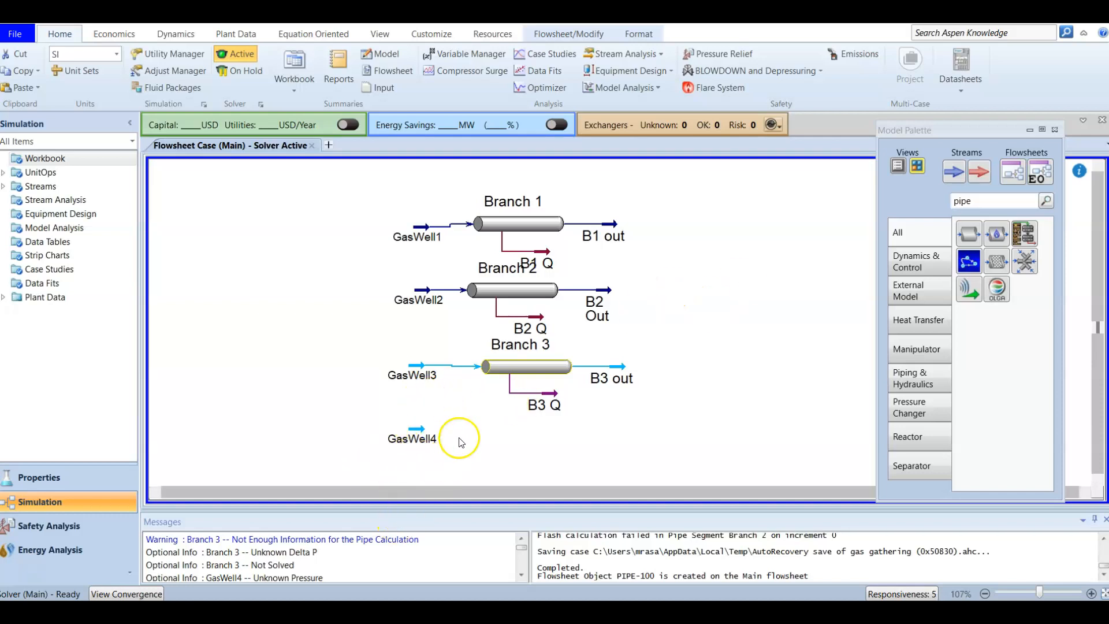
mouse_move(503, 366)
left_click(418, 429)
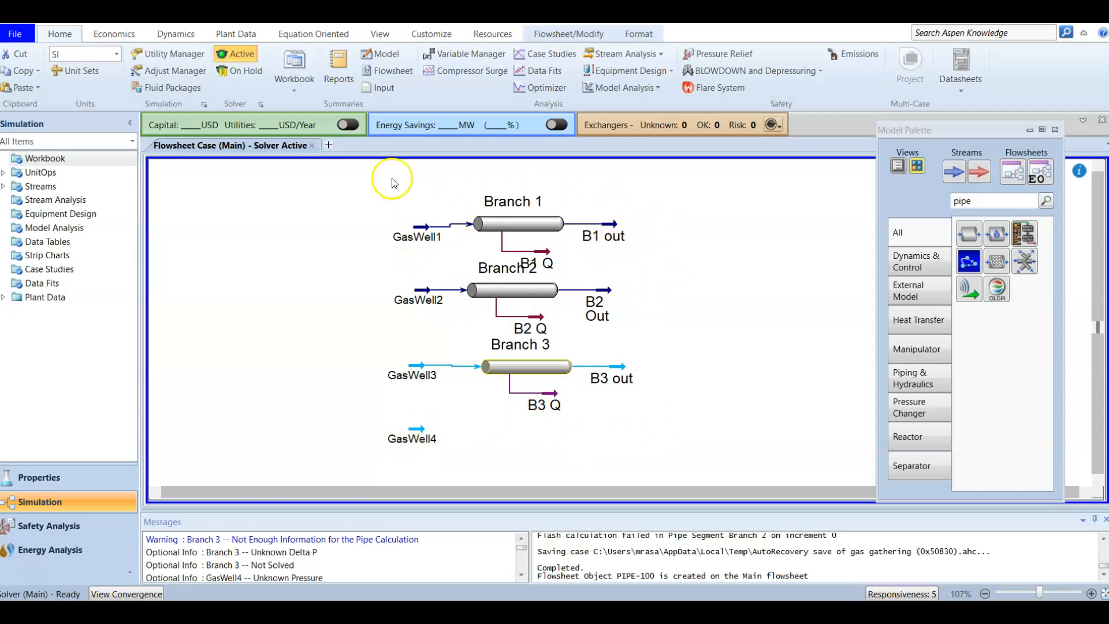
Step: Find the mixer in the model palette and place one beside the branch outlet streams on the flowsheet
left_click(992, 201)
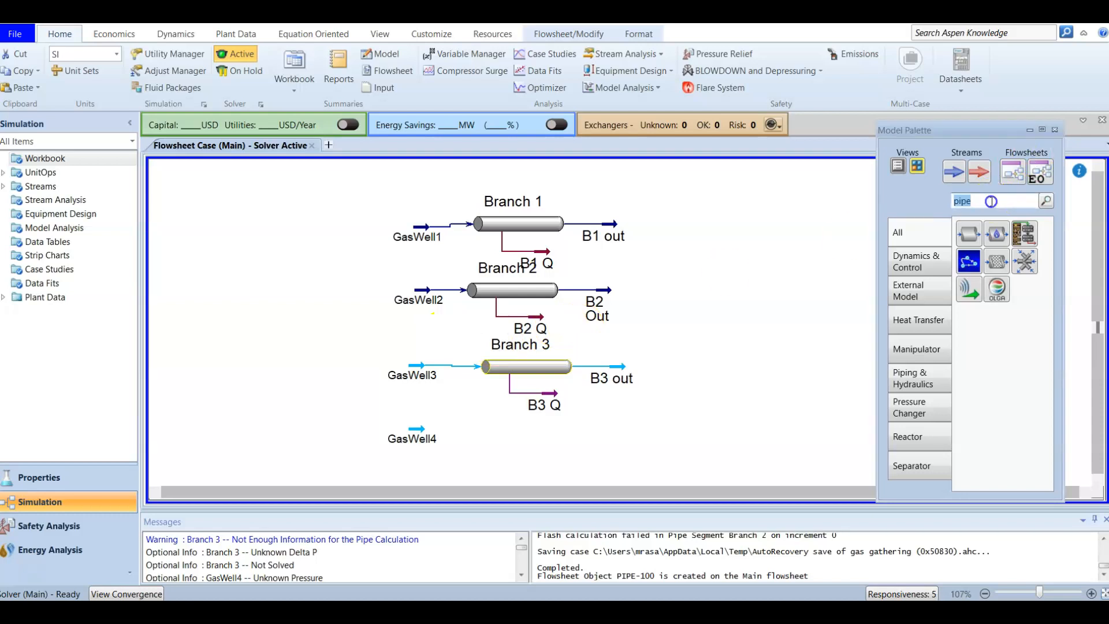
type("mixer")
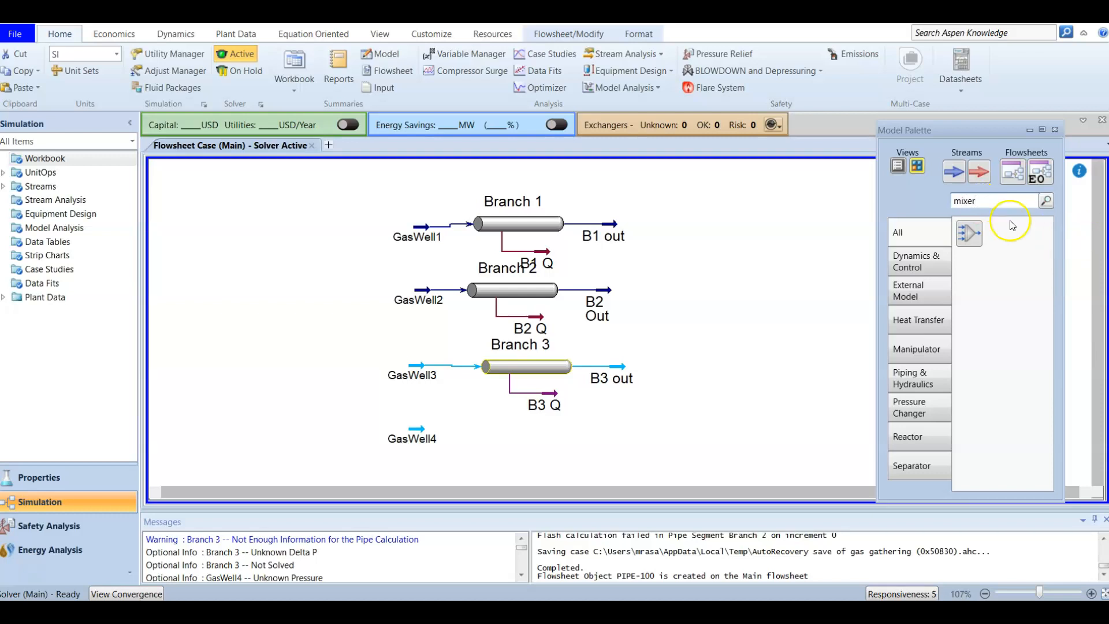
left_click(968, 233)
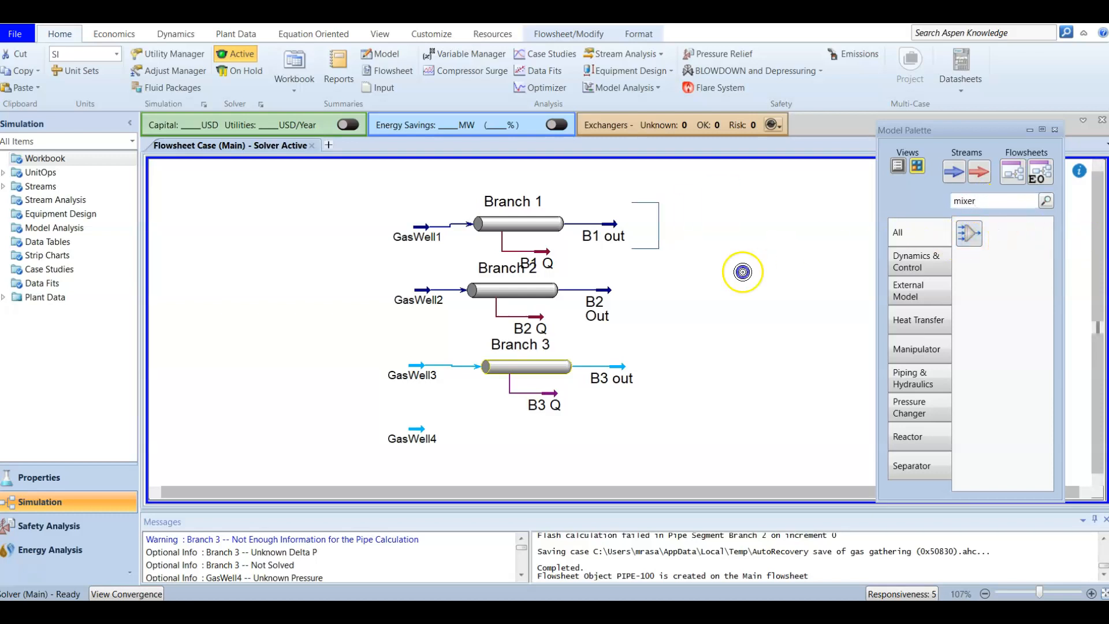
left_click(758, 312)
Step: Open the newly placed mixer's properties and rename it Junction 1
double_click(664, 266)
left_click_drag(267, 201, 719, 133)
left_click(465, 178)
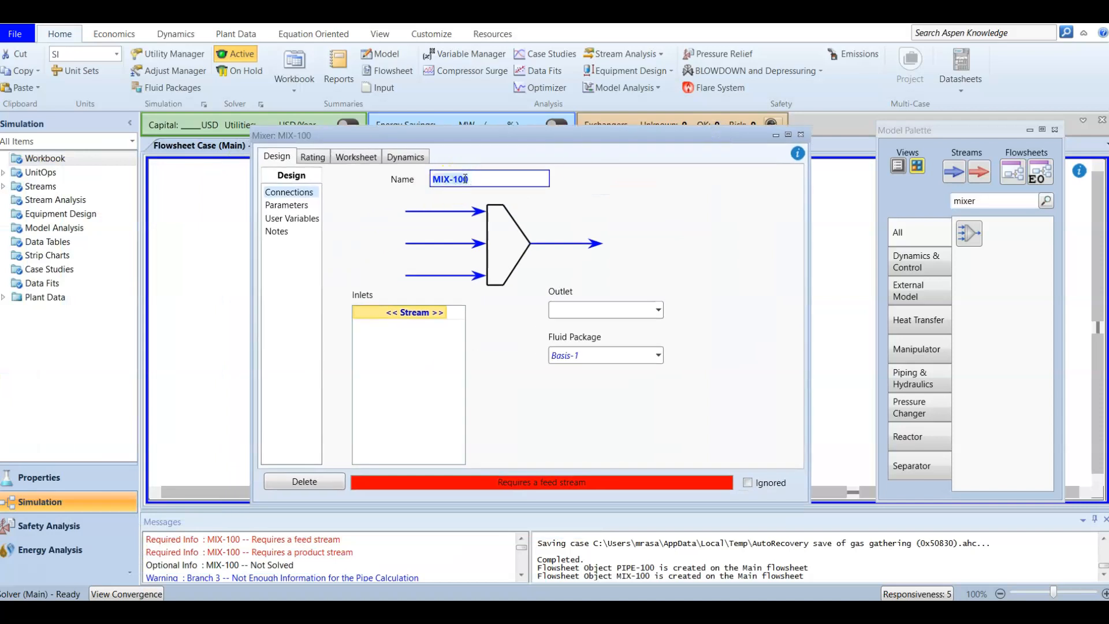
key("BackSpace")
Step: Connect B1 out and B2 Out as Junction 1's inlets and create J1 out as its outlet stream
left_click(397, 312)
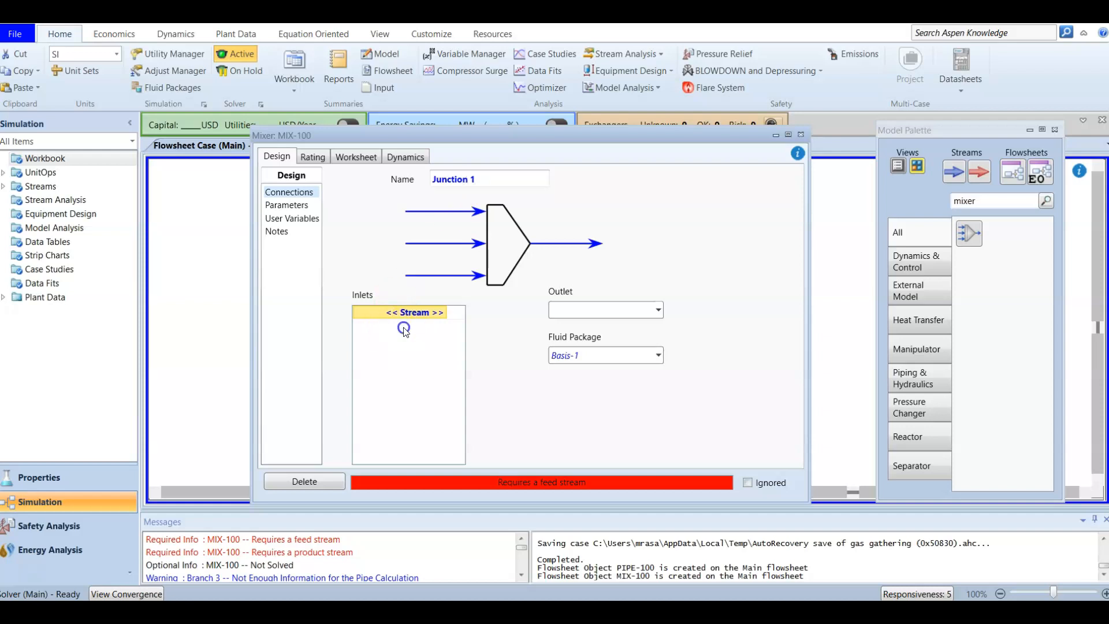
left_click(442, 313)
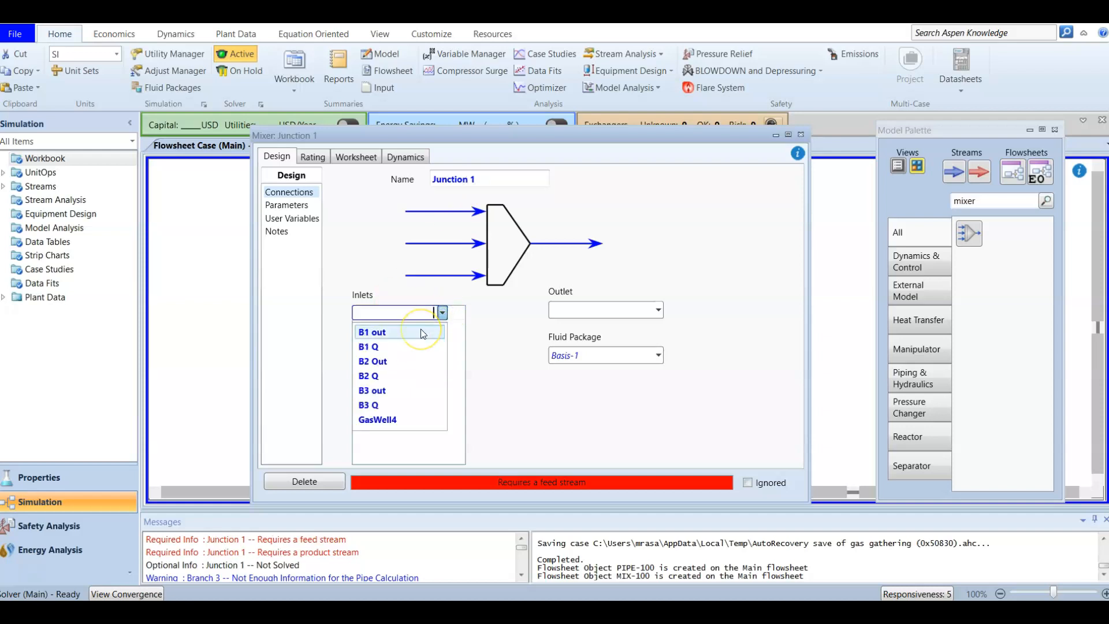
left_click(422, 332)
left_click(442, 326)
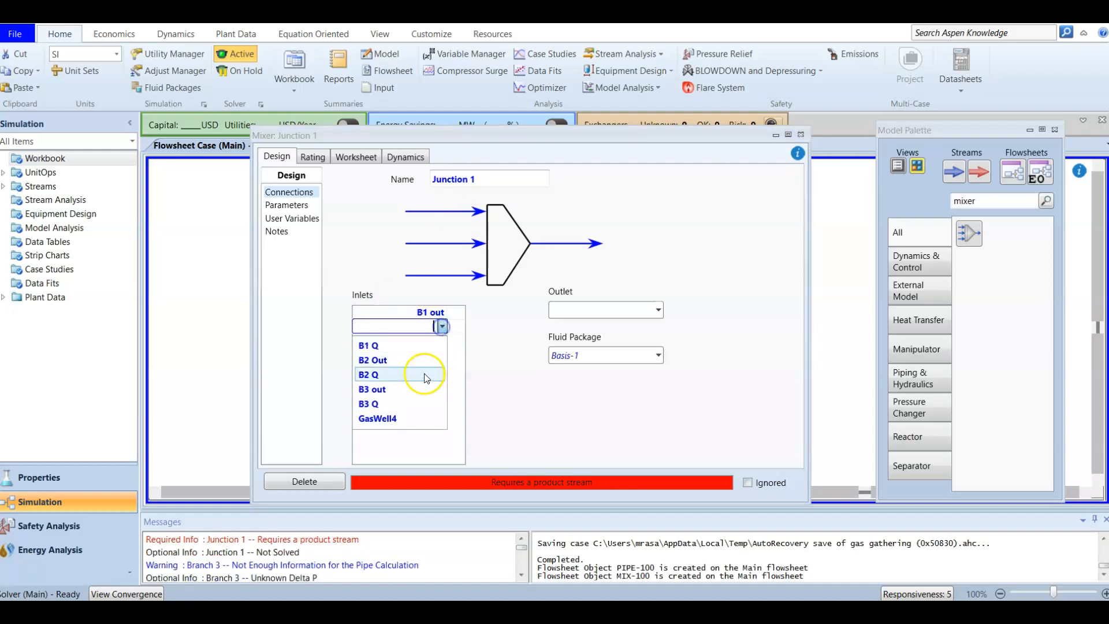
left_click(419, 360)
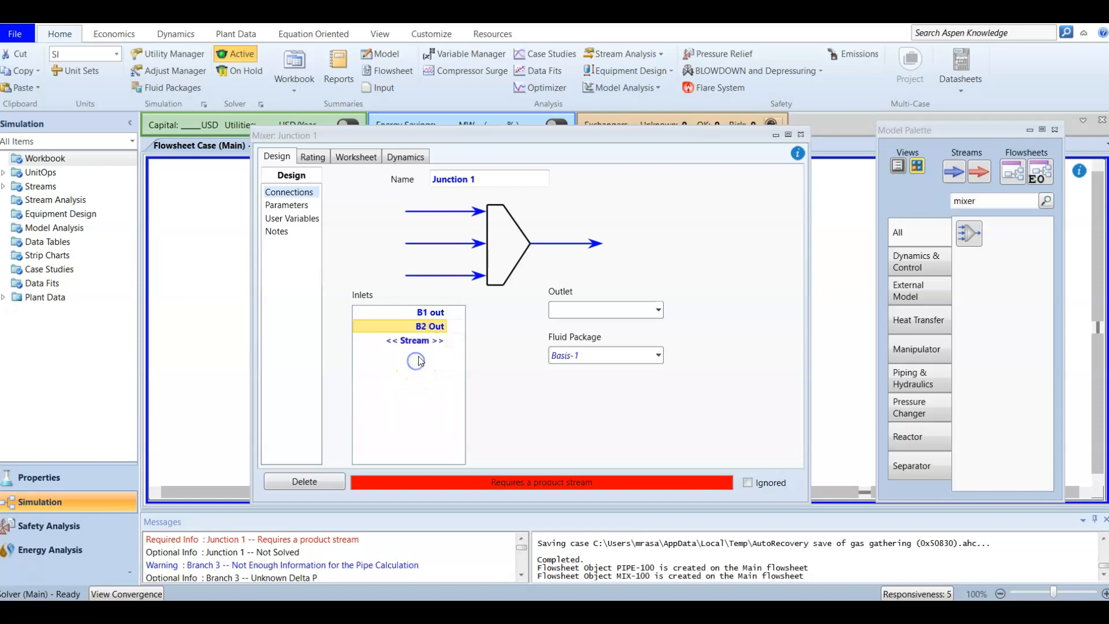
left_click(422, 312)
left_click(429, 328)
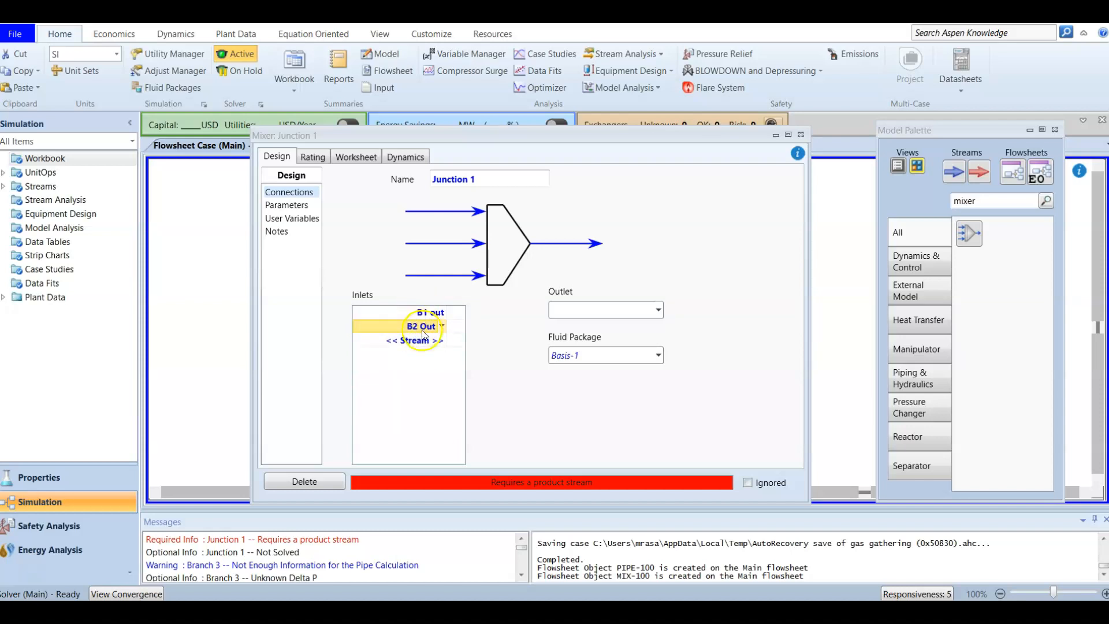
left_click(576, 312)
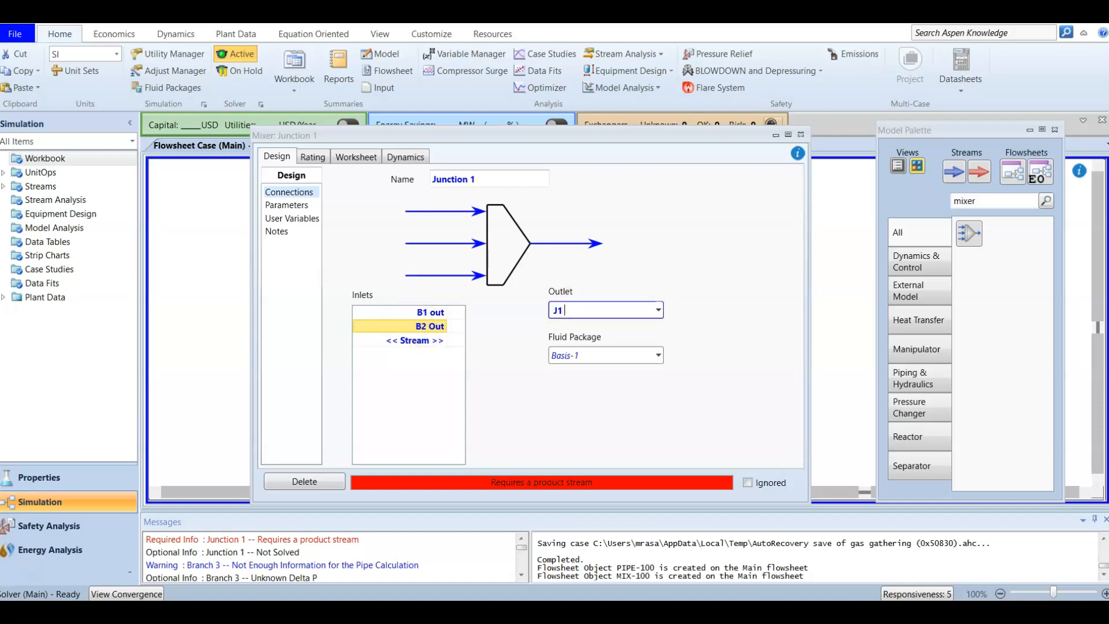
key("Return")
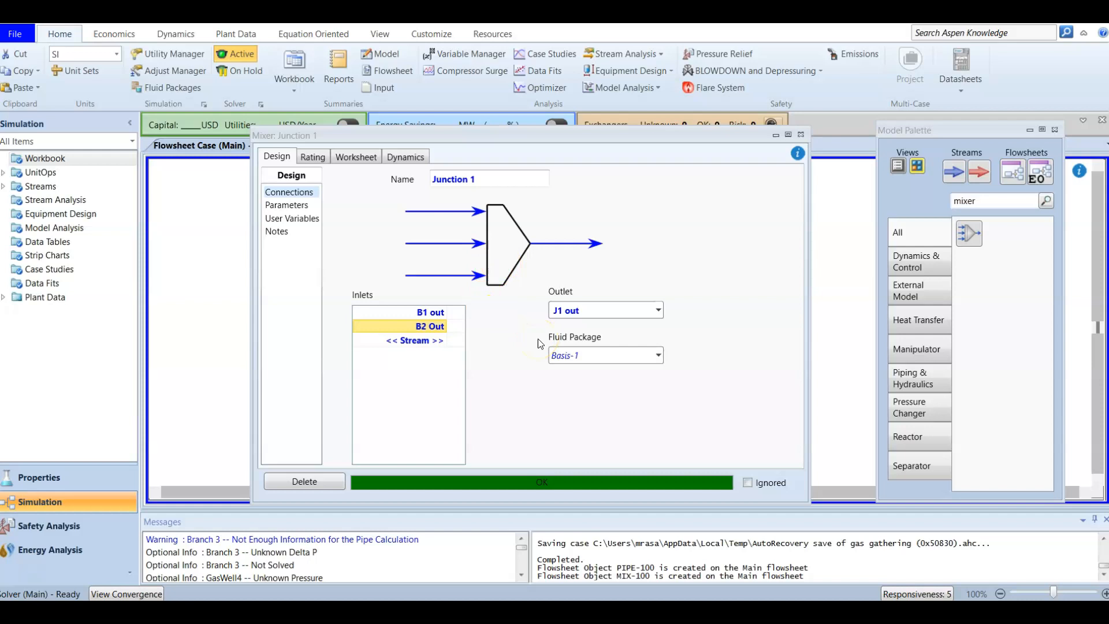
Step: Review Junction 1's automatic pressure assignment, and move the J1 out stream farther away from the mixer on the flowsheet
left_click(288, 206)
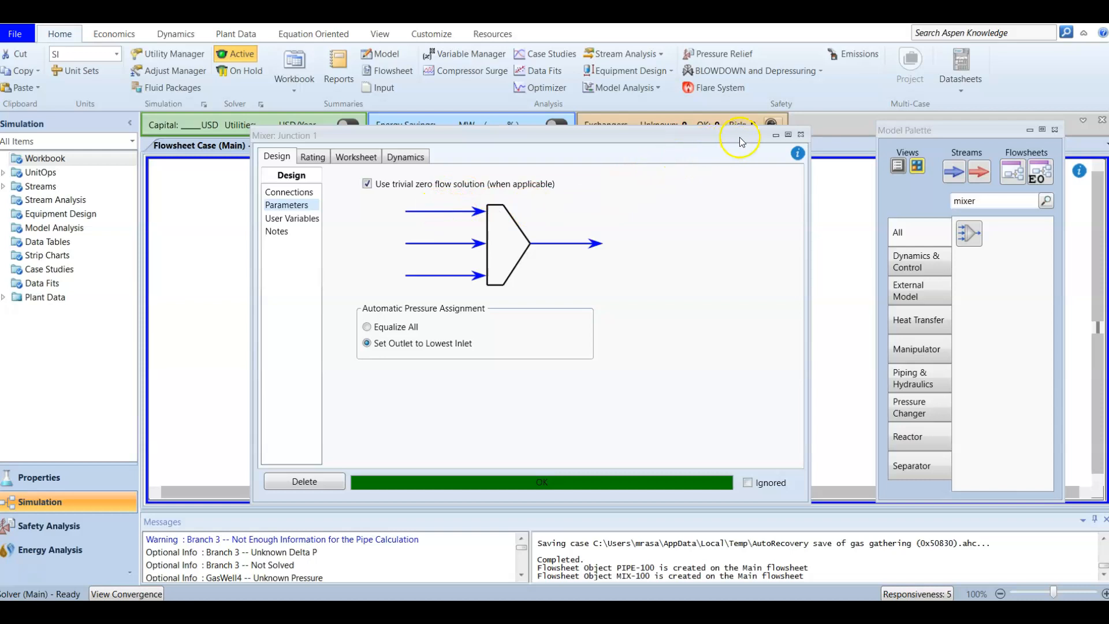
left_click(801, 137)
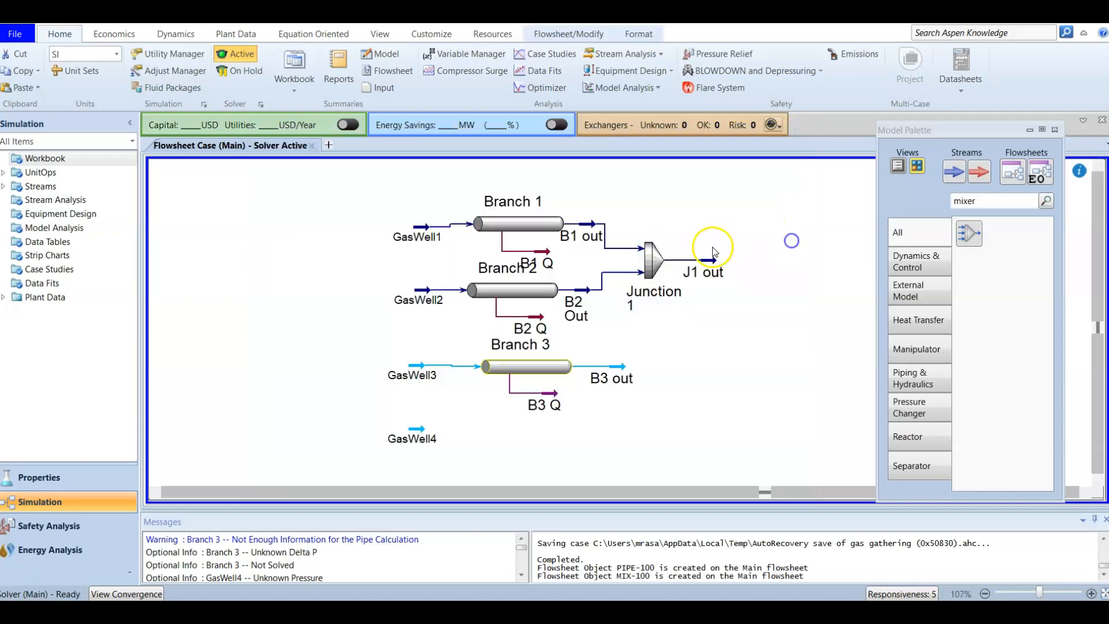
left_click_drag(726, 260, 755, 260)
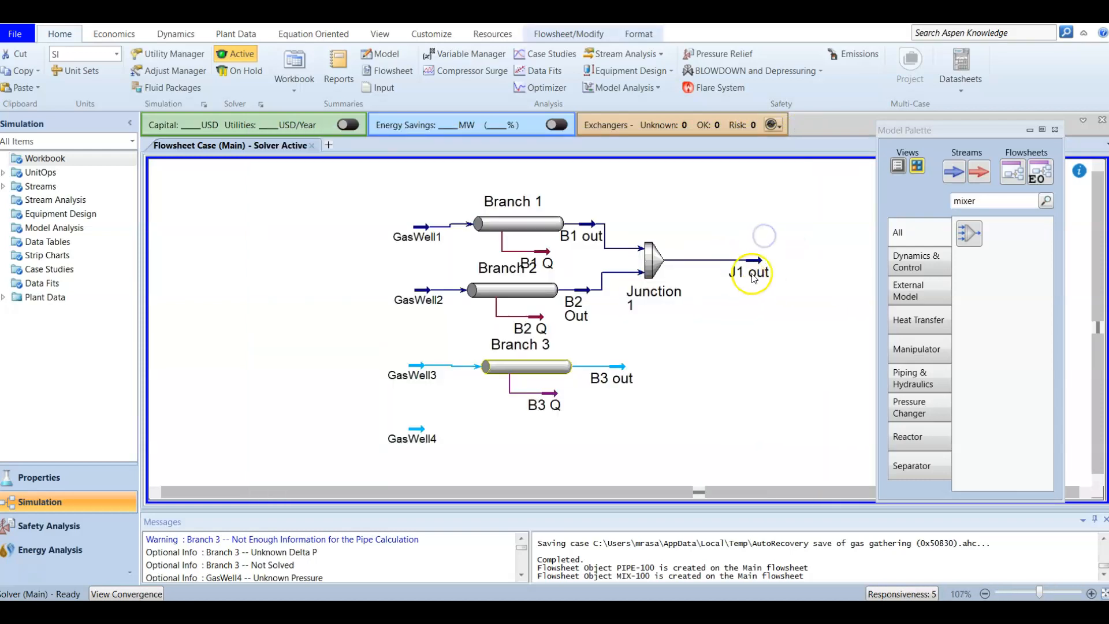
Step: Examine the temperature and pressure conditions of the J1 out stream, and return to the flowsheet
double_click(755, 261)
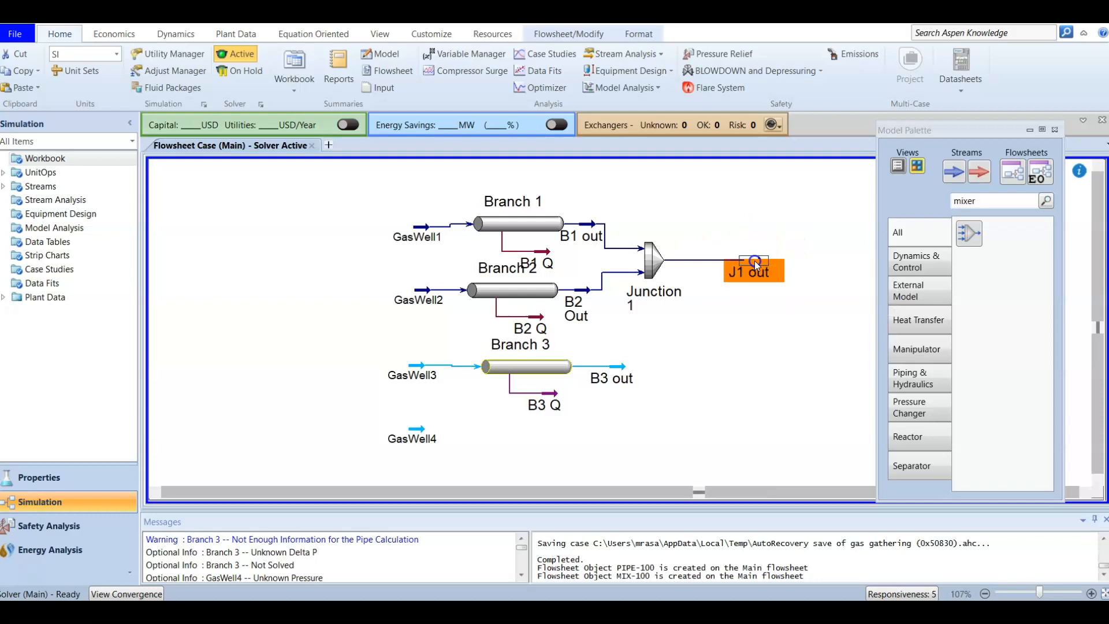
left_click_drag(434, 134, 665, 103)
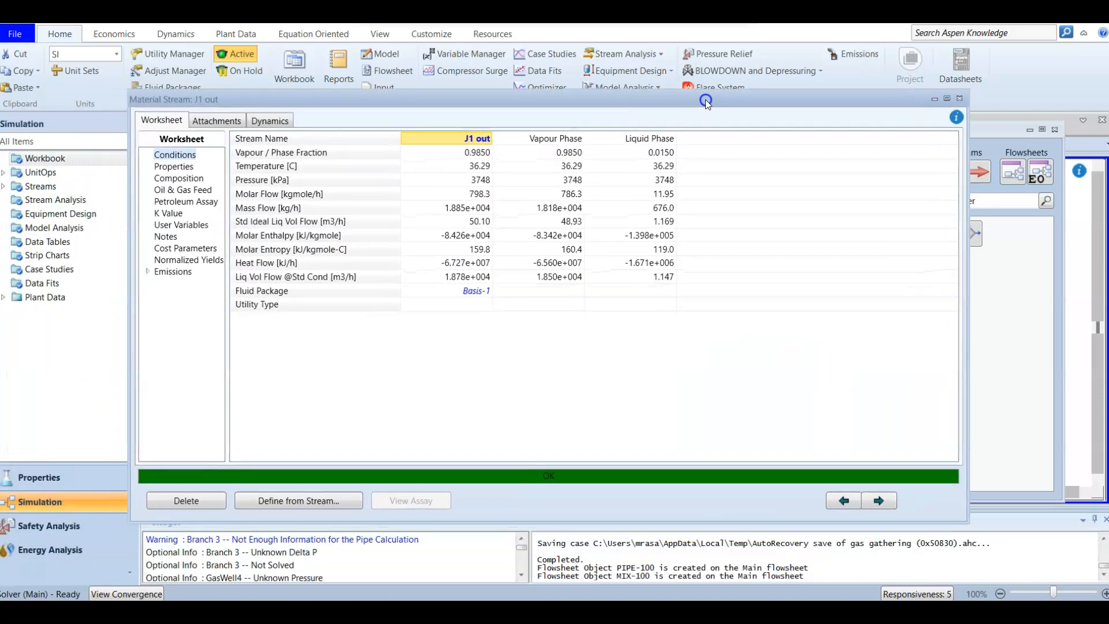
left_click(469, 168)
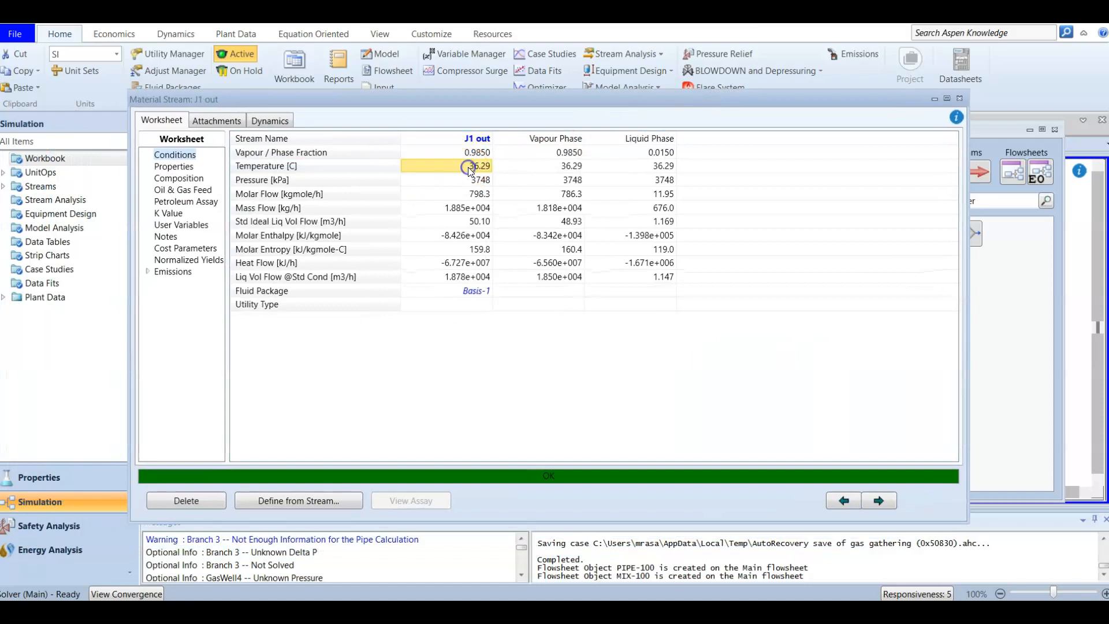
left_click(477, 182)
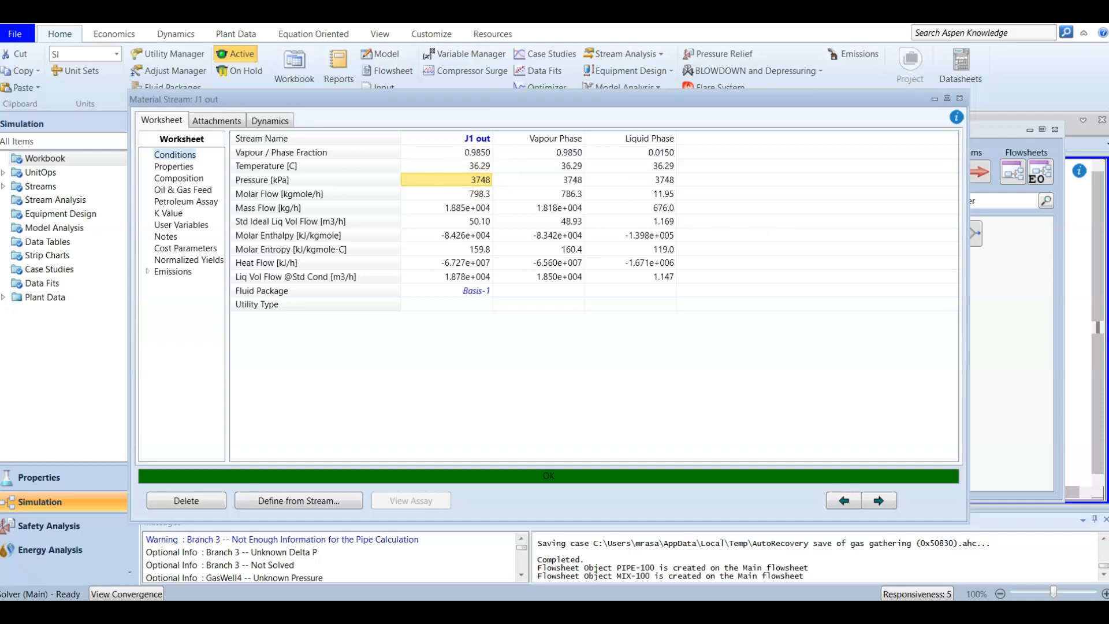
left_click(959, 98)
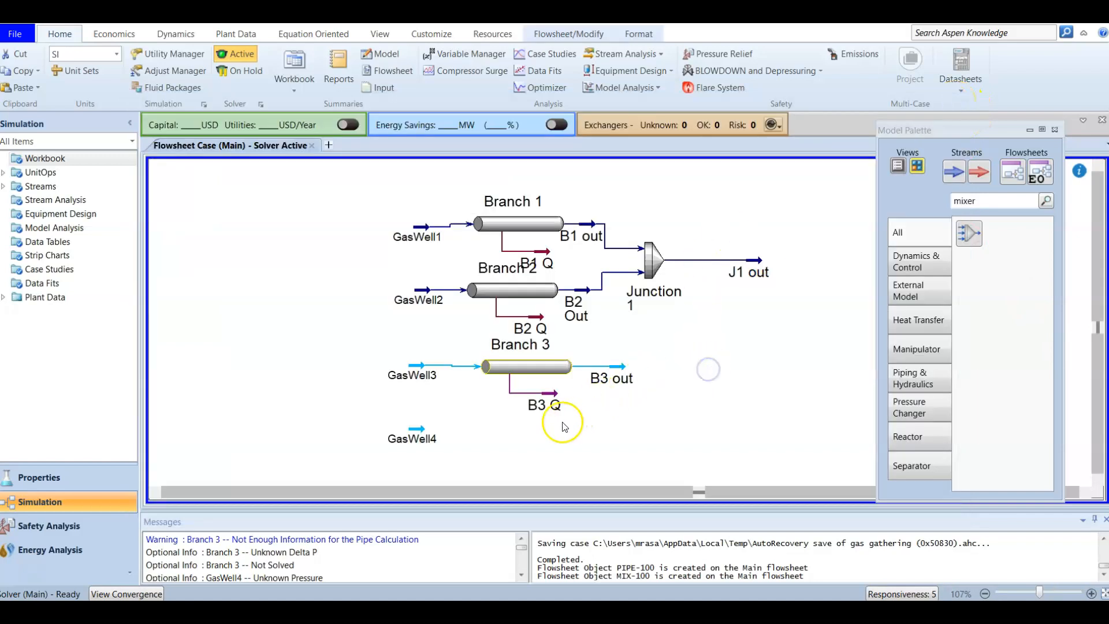